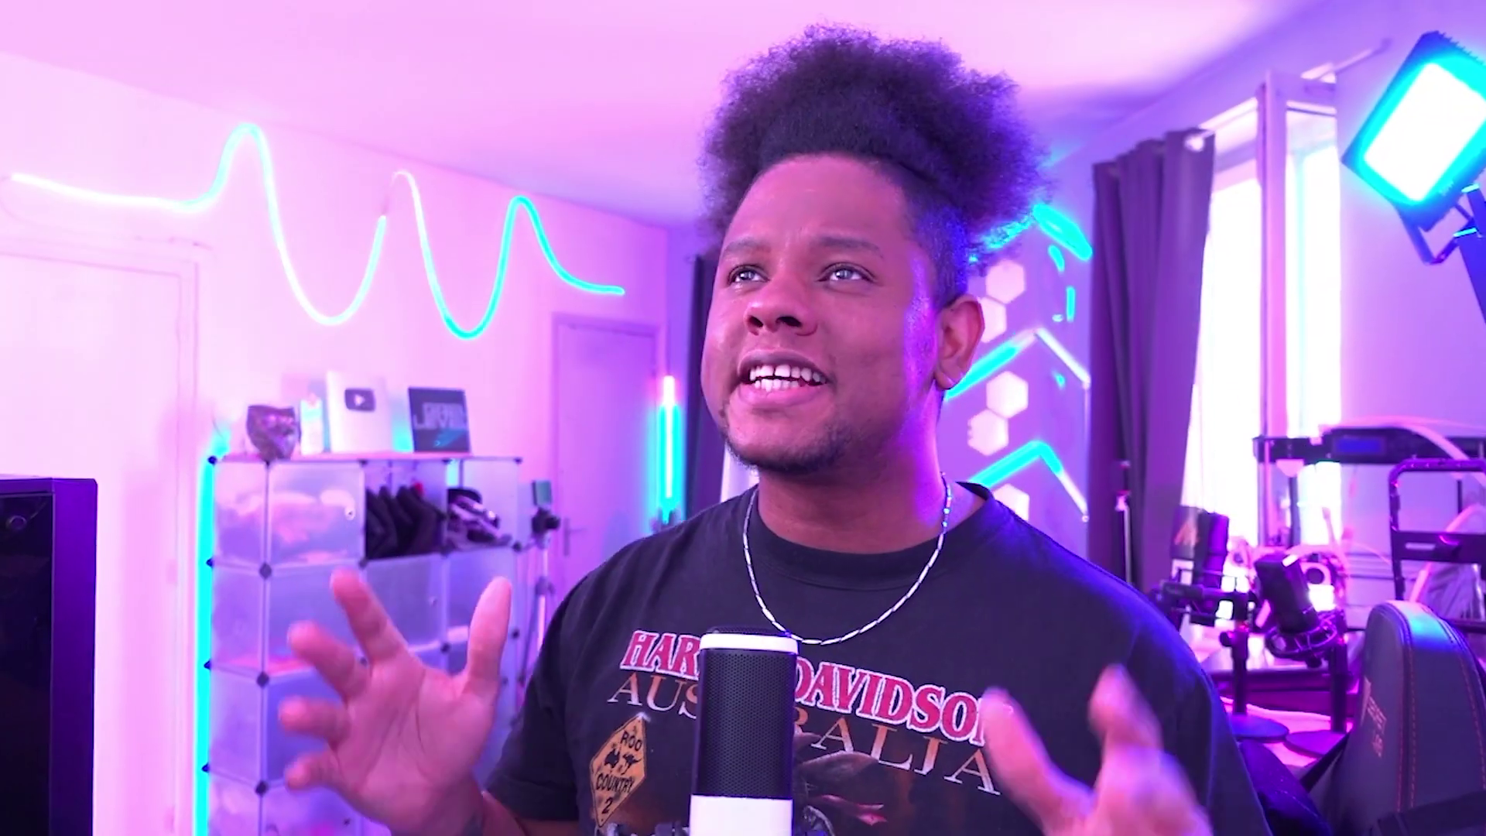
Remove the road's tire marks and generate 'yellow road lines' in an outlined road strip
{"action": "mouse_move", "coordinate": [647, 402]}
{"action": "left_mouse_down"}
{"action": "mouse_move", "coordinate": [485, 451]}
{"action": "mouse_move", "coordinate": [1254, 813]}
{"action": "mouse_move", "coordinate": [655, 399]}
{"action": "left_mouse_up"}
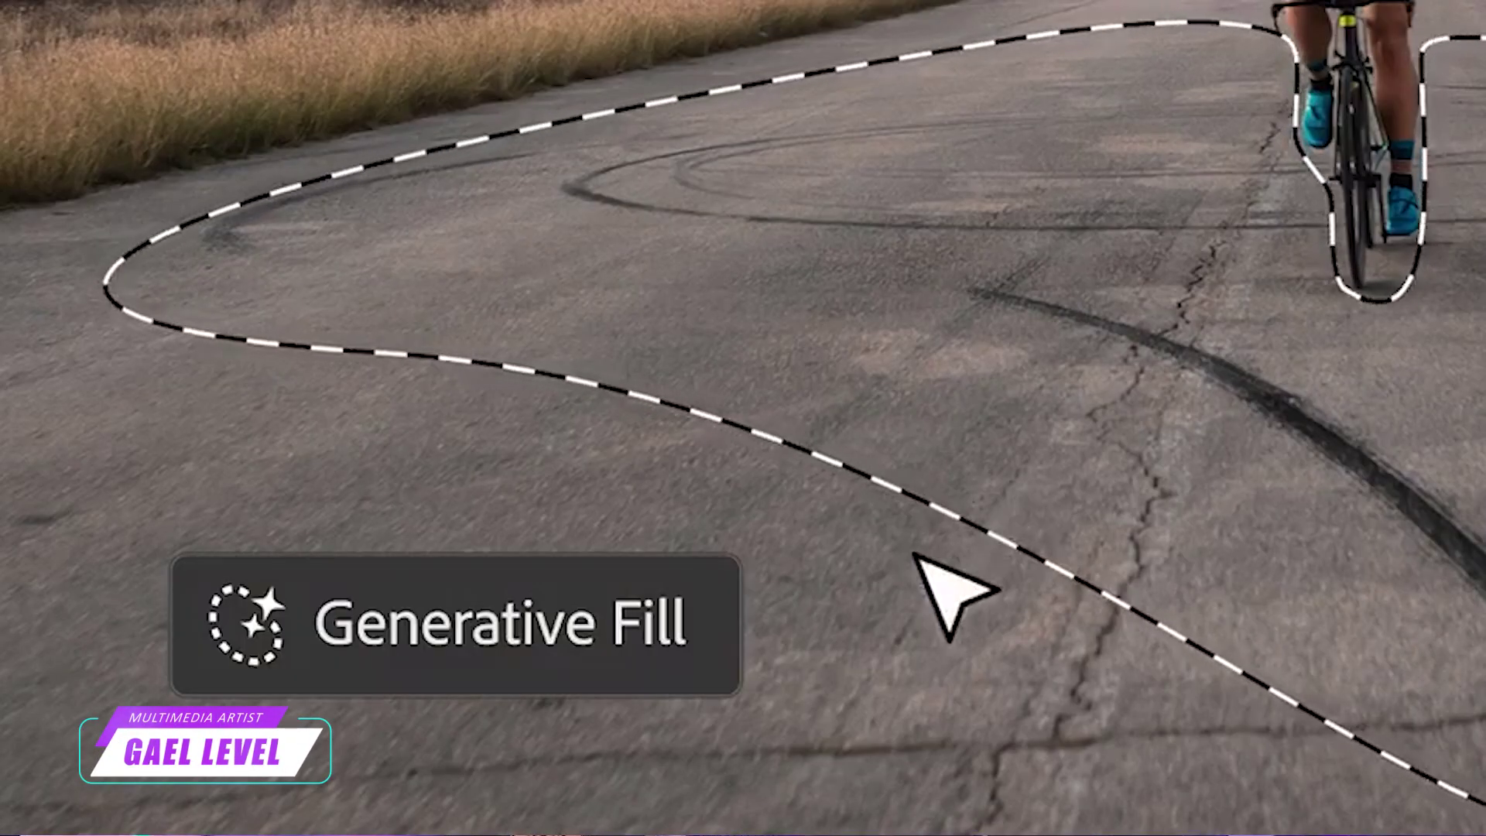
{"action": "left_click", "coordinate": [379, 713]}
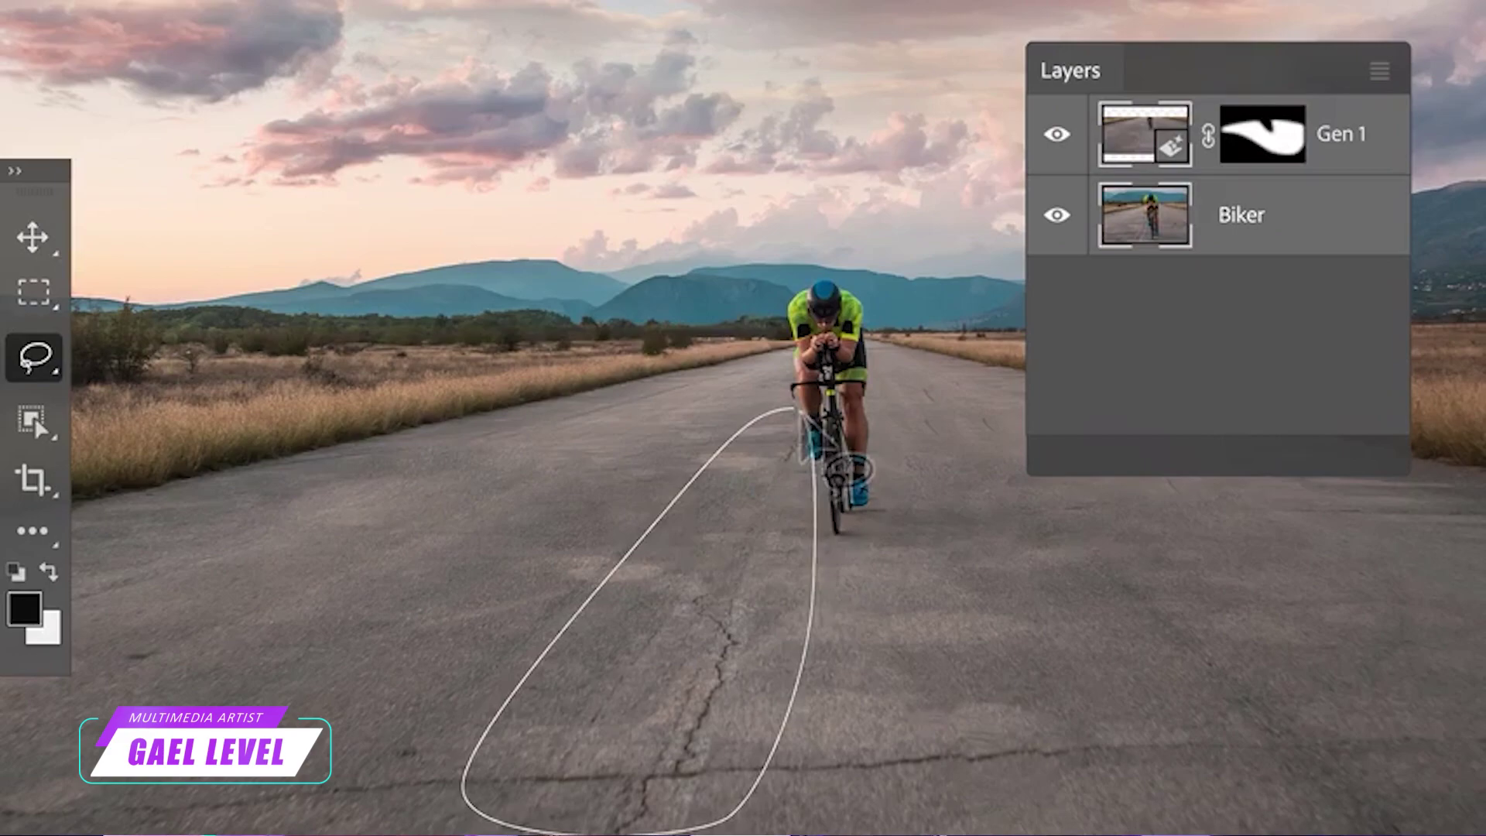
{"action": "left_click_drag", "start_coordinate": [849, 468], "coordinate": [797, 410]}
{"action": "type", "text": "yellow road lines"}
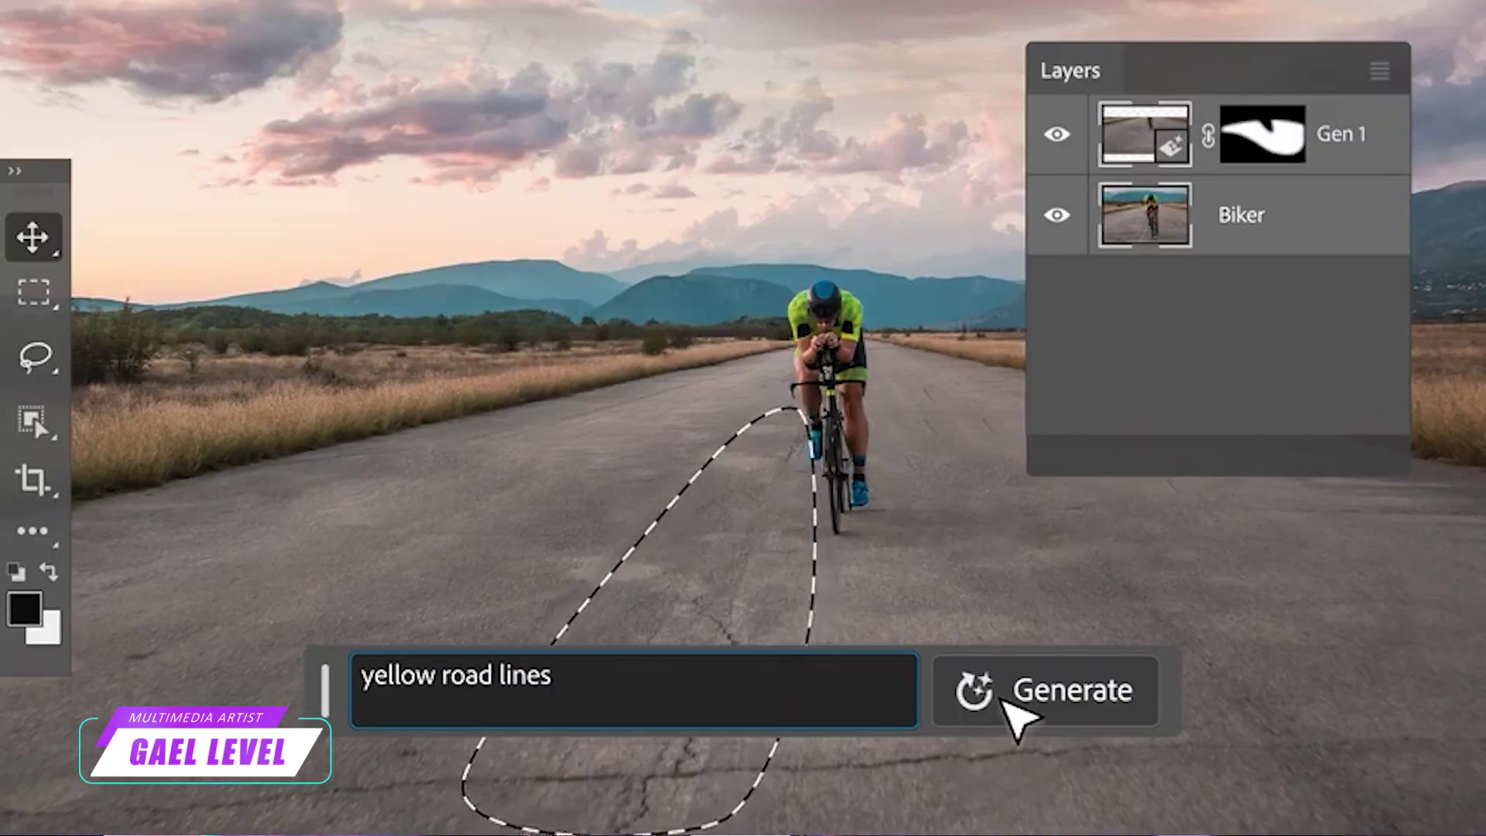
{"action": "left_click", "coordinate": [1003, 699]}
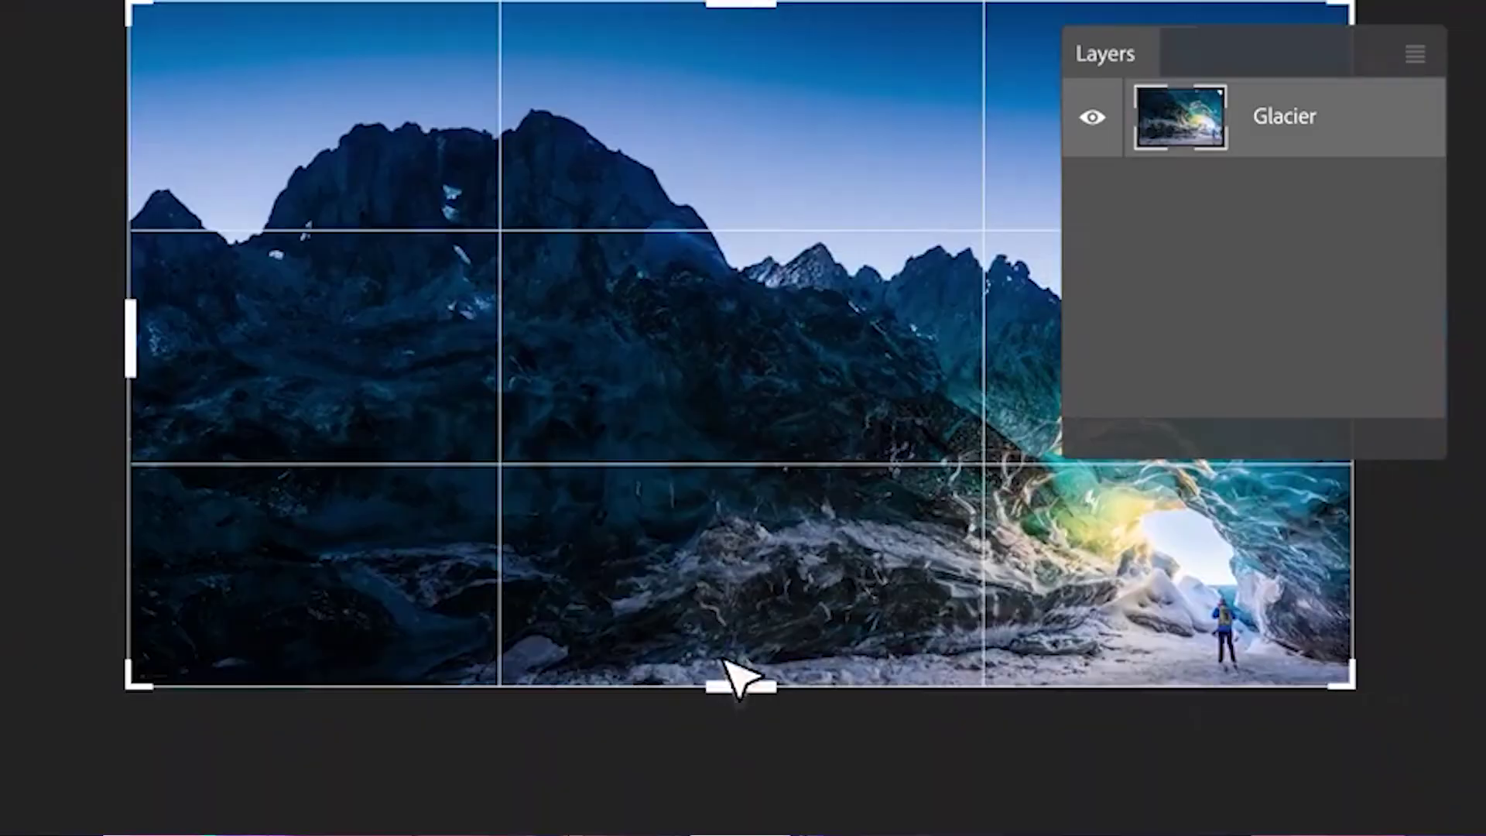
Extend the glacier canvas downward and fill the empty strip with 'frozen lake with reflections'
{"action": "left_click_drag", "start_coordinate": [741, 684], "coordinate": [756, 806]}
{"action": "key", "text": "Return"}
{"action": "key", "text": "m"}
{"action": "left_click_drag", "start_coordinate": [126, 686], "coordinate": [1354, 832]}
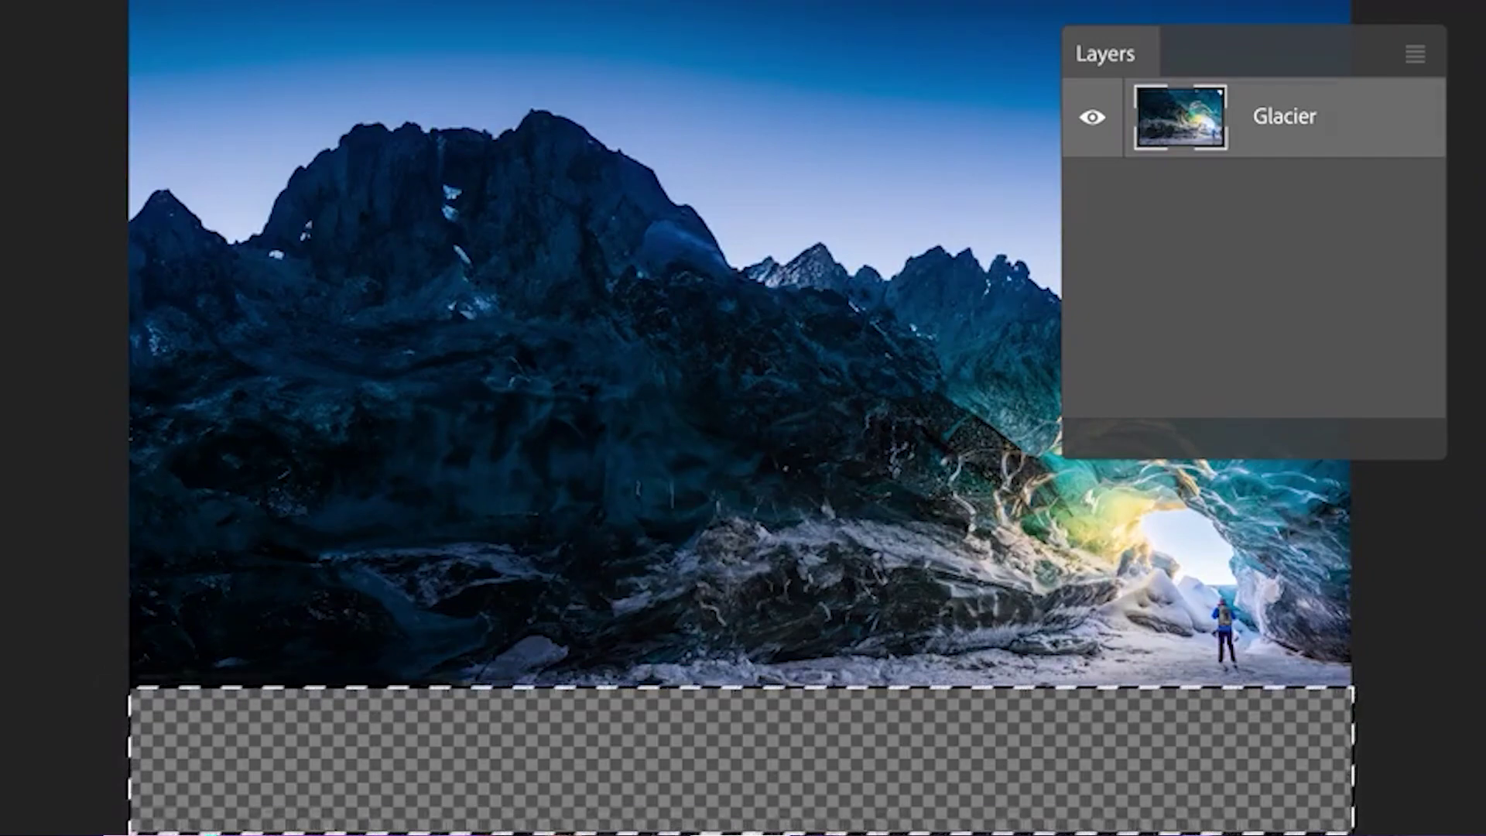
{"action": "type", "text": "frozen lake with reflections"}
{"action": "left_click", "coordinate": [1009, 588]}
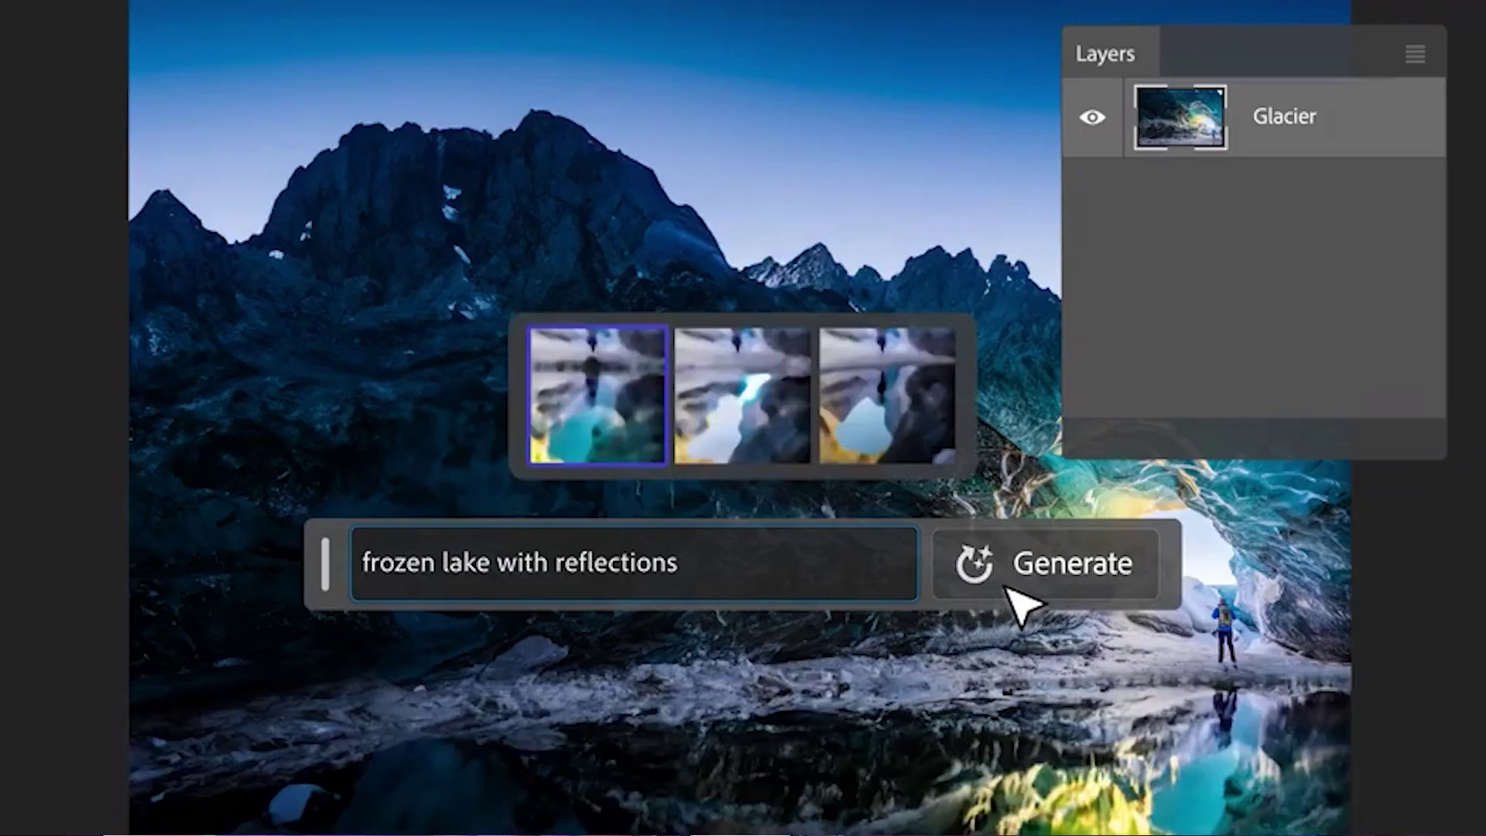
{"action": "left_click", "coordinate": [766, 453]}
{"action": "left_click", "coordinate": [899, 453]}
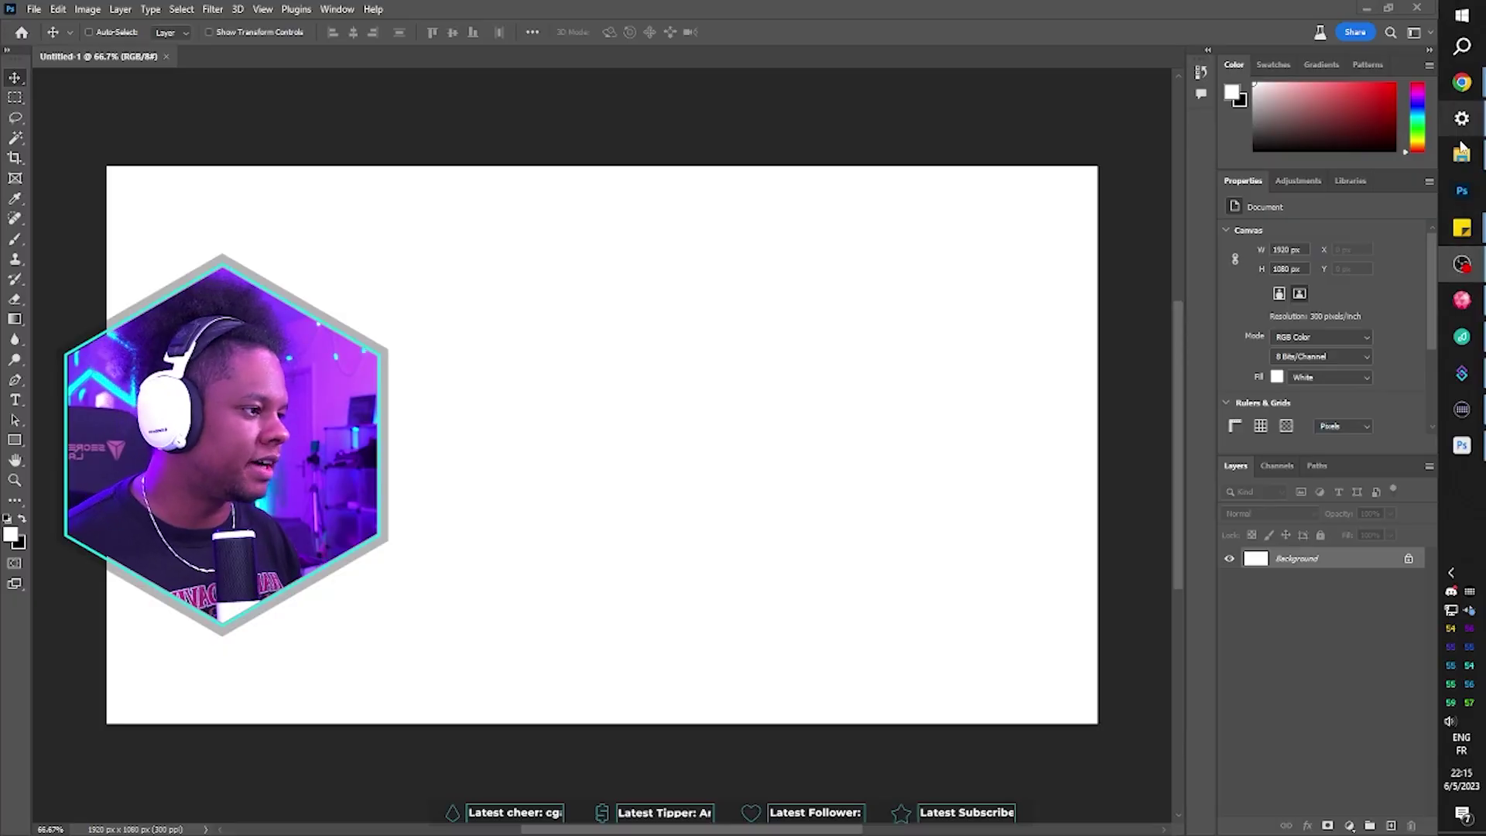
Place the webcam screenshot from its folder onto the canvas as an embedded image
{"action": "left_click", "coordinate": [1462, 155]}
{"action": "left_click_drag", "start_coordinate": [952, 224], "coordinate": [524, 384]}
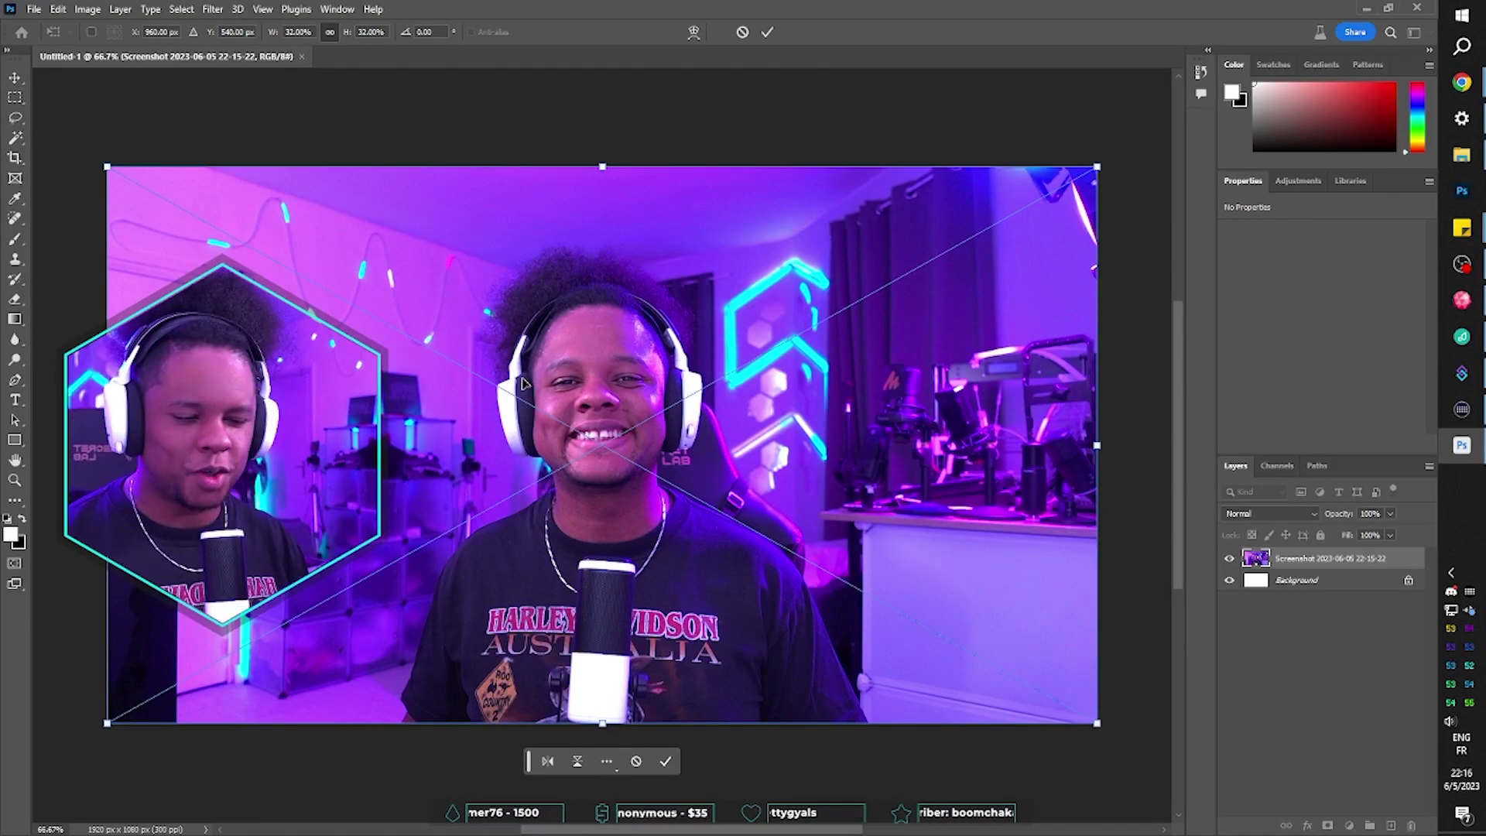
{"action": "key", "text": "Return"}
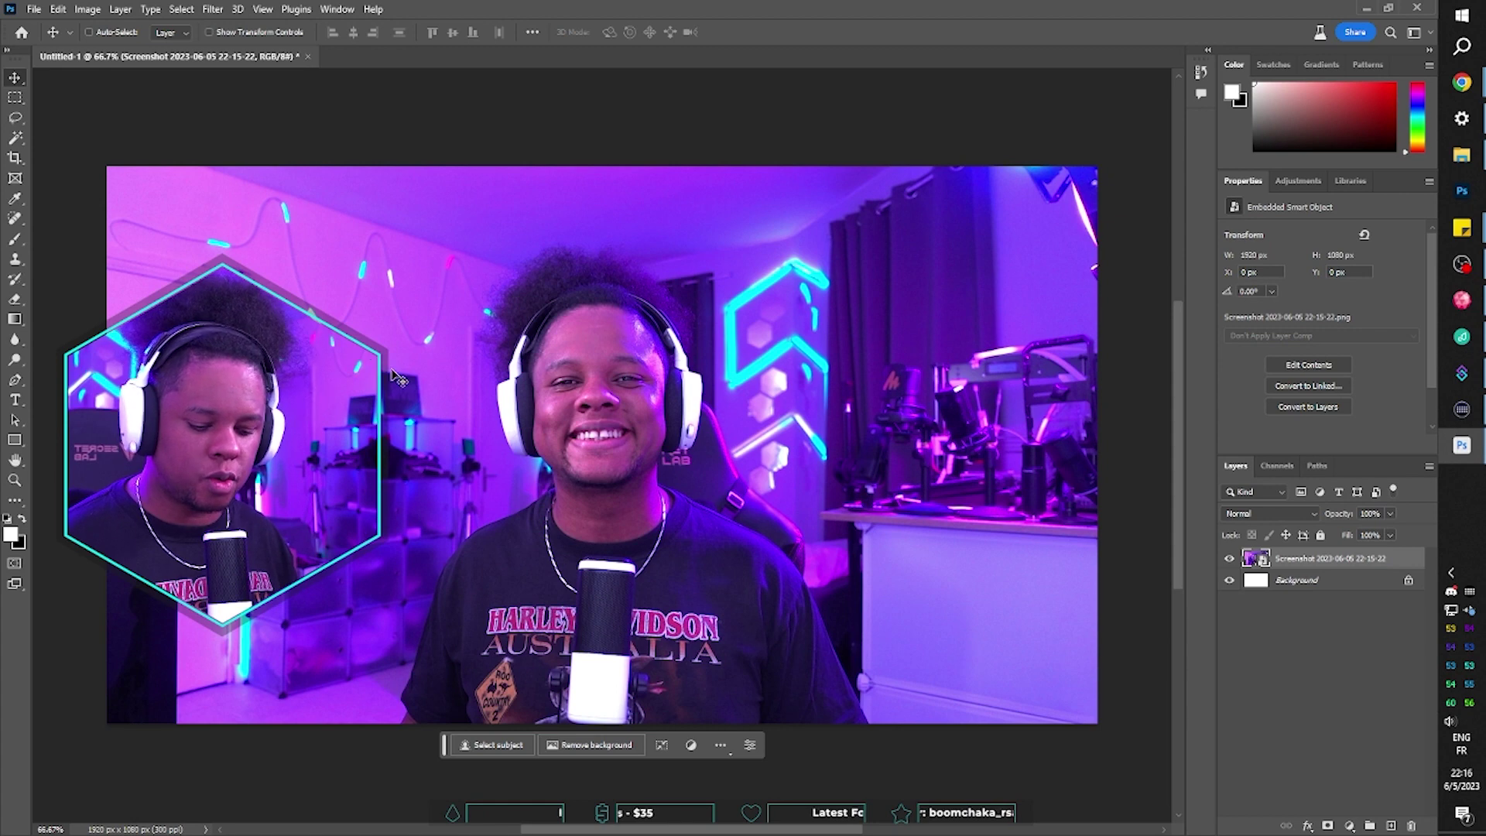
{"action": "key", "text": "l"}
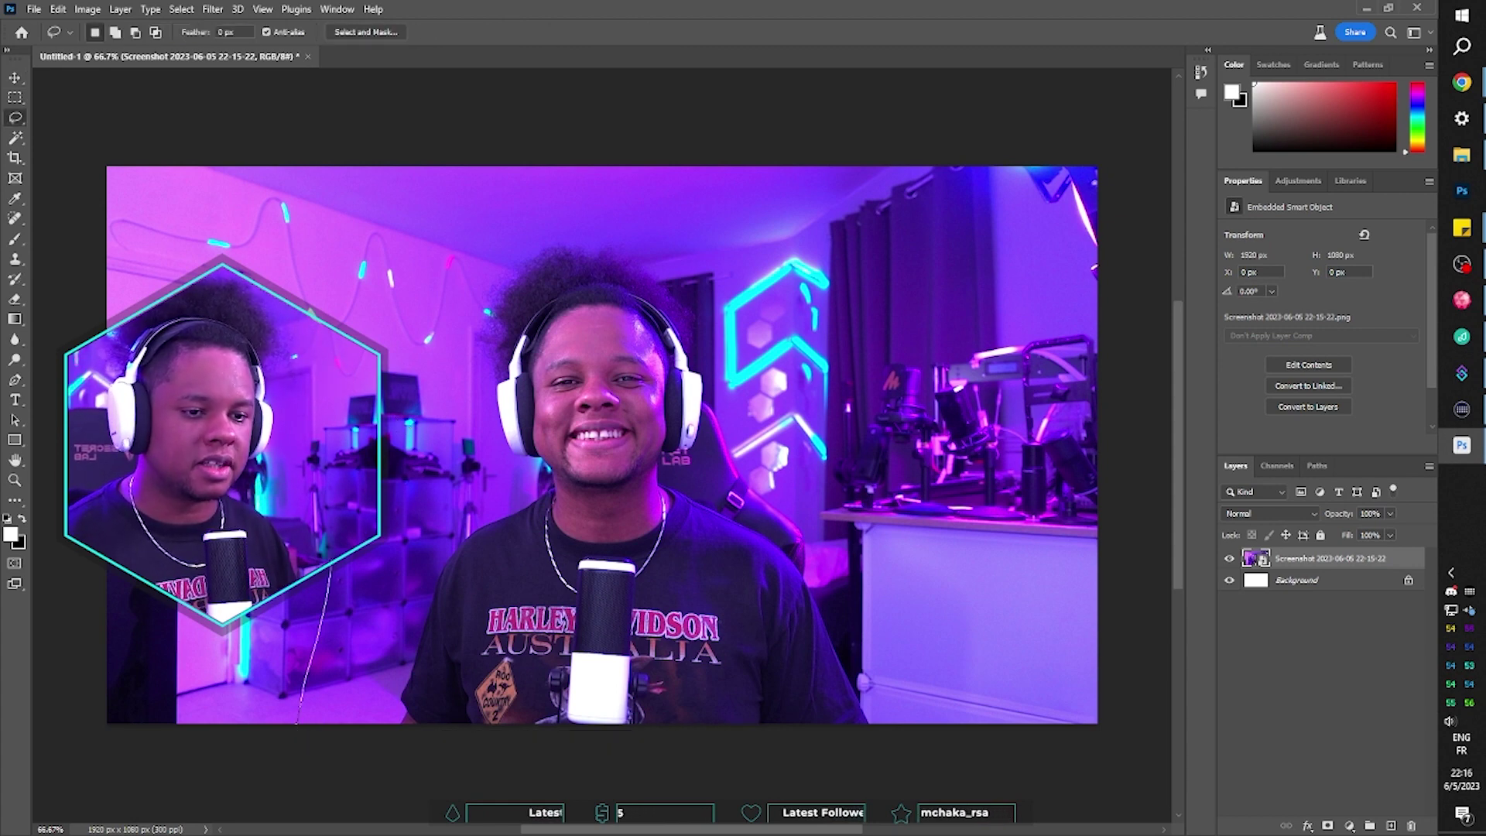
Lasso the presenter, invert to the surroundings on a new empty layer, and bring up Generative Fill
{"action": "mouse_move", "coordinate": [797, 325]}
{"action": "left_mouse_down"}
{"action": "mouse_move", "coordinate": [948, 543]}
{"action": "mouse_move", "coordinate": [992, 718]}
{"action": "mouse_move", "coordinate": [978, 769]}
{"action": "mouse_move", "coordinate": [286, 748]}
{"action": "mouse_move", "coordinate": [337, 707]}
{"action": "mouse_move", "coordinate": [468, 274]}
{"action": "mouse_move", "coordinate": [568, 228]}
{"action": "left_mouse_up"}
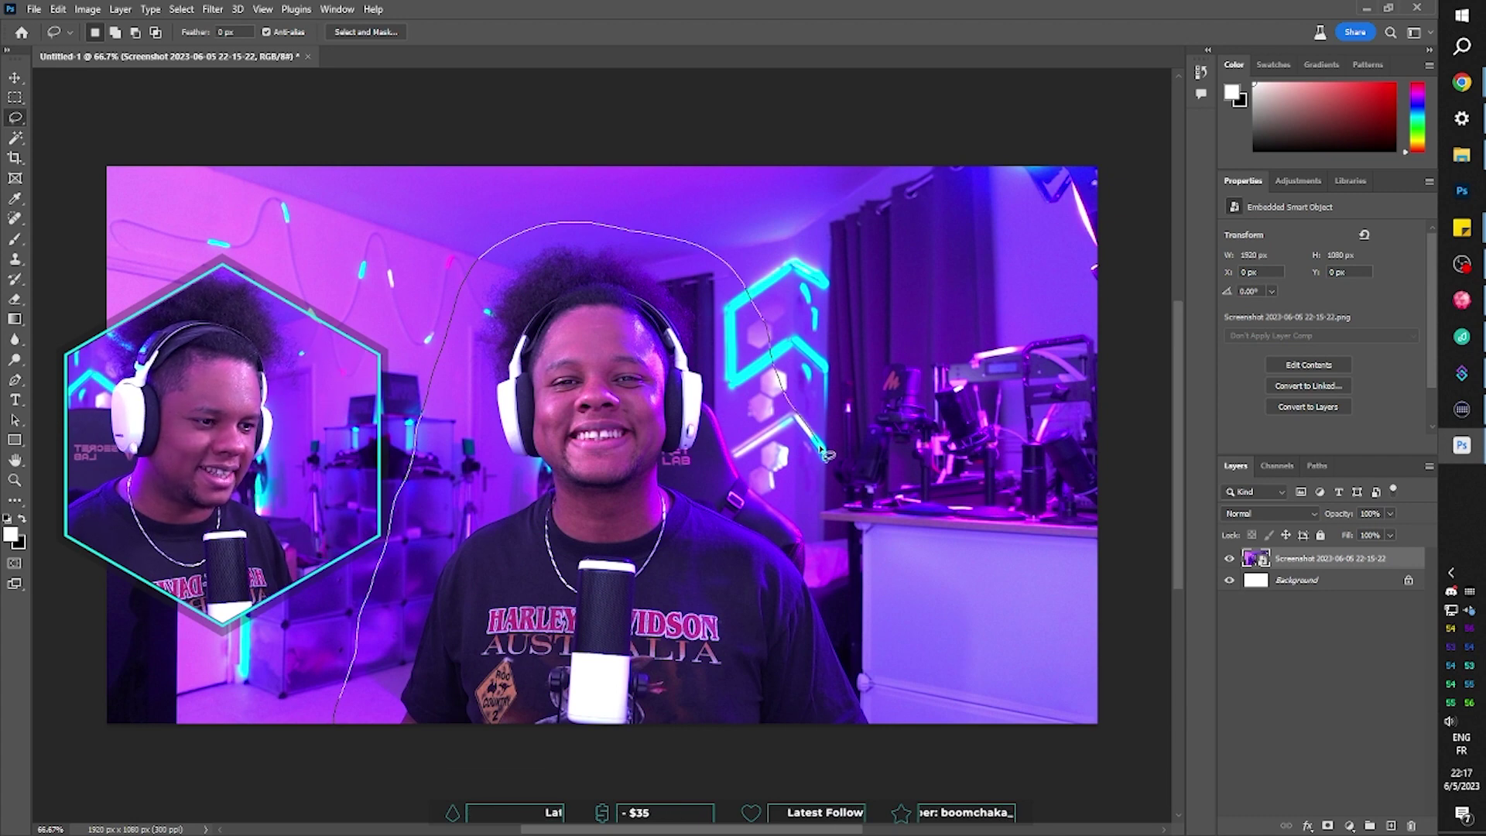
{"action": "left_click_drag", "start_coordinate": [827, 453], "coordinate": [897, 728]}
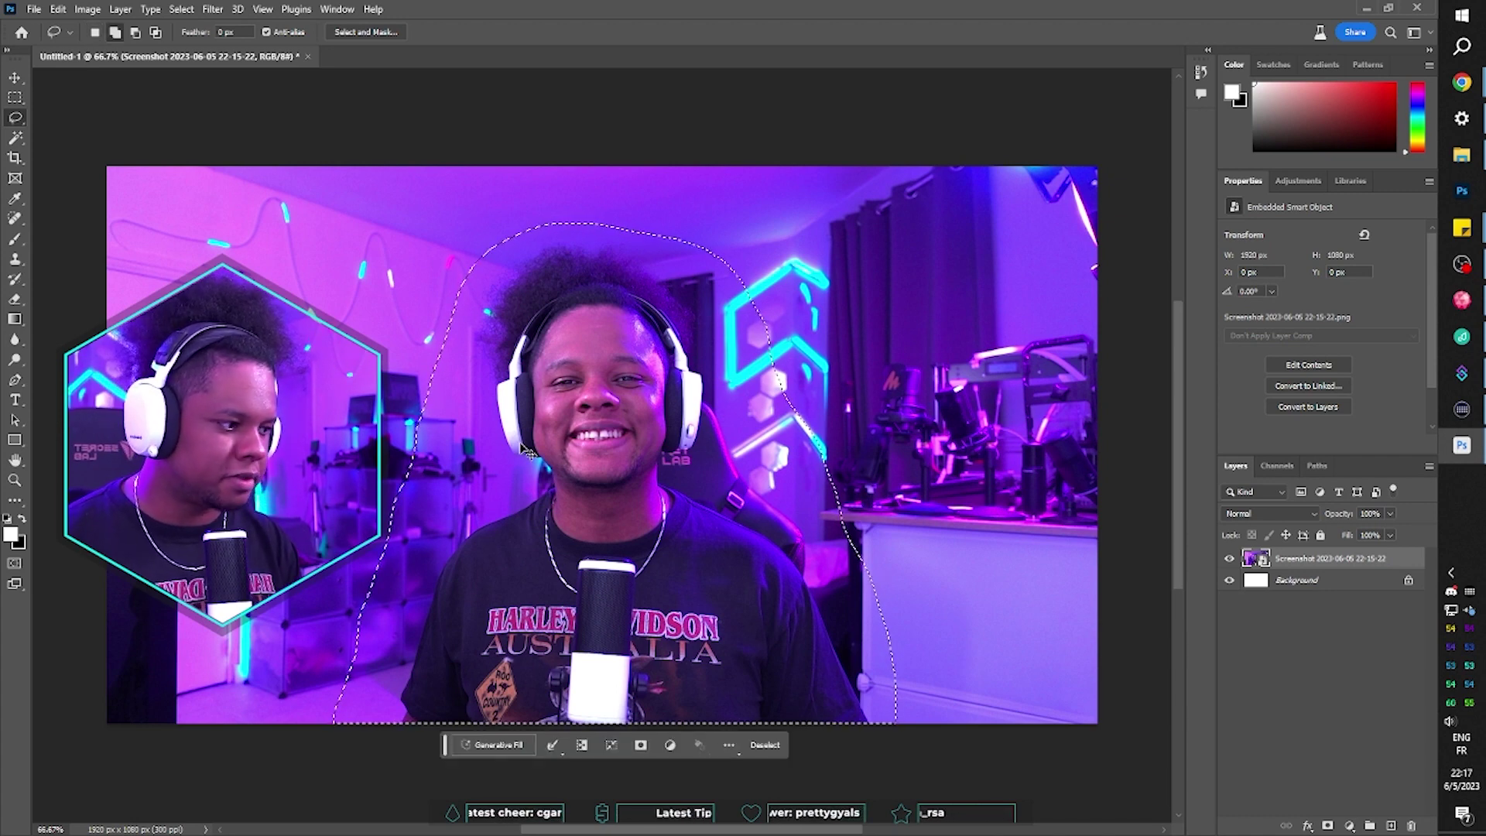
{"action": "key", "text": "ctrl+shift+i"}
{"action": "key", "text": "shift+ctrl+alt+n"}
{"action": "key", "text": "m"}
{"action": "left_click", "coordinate": [476, 747]}
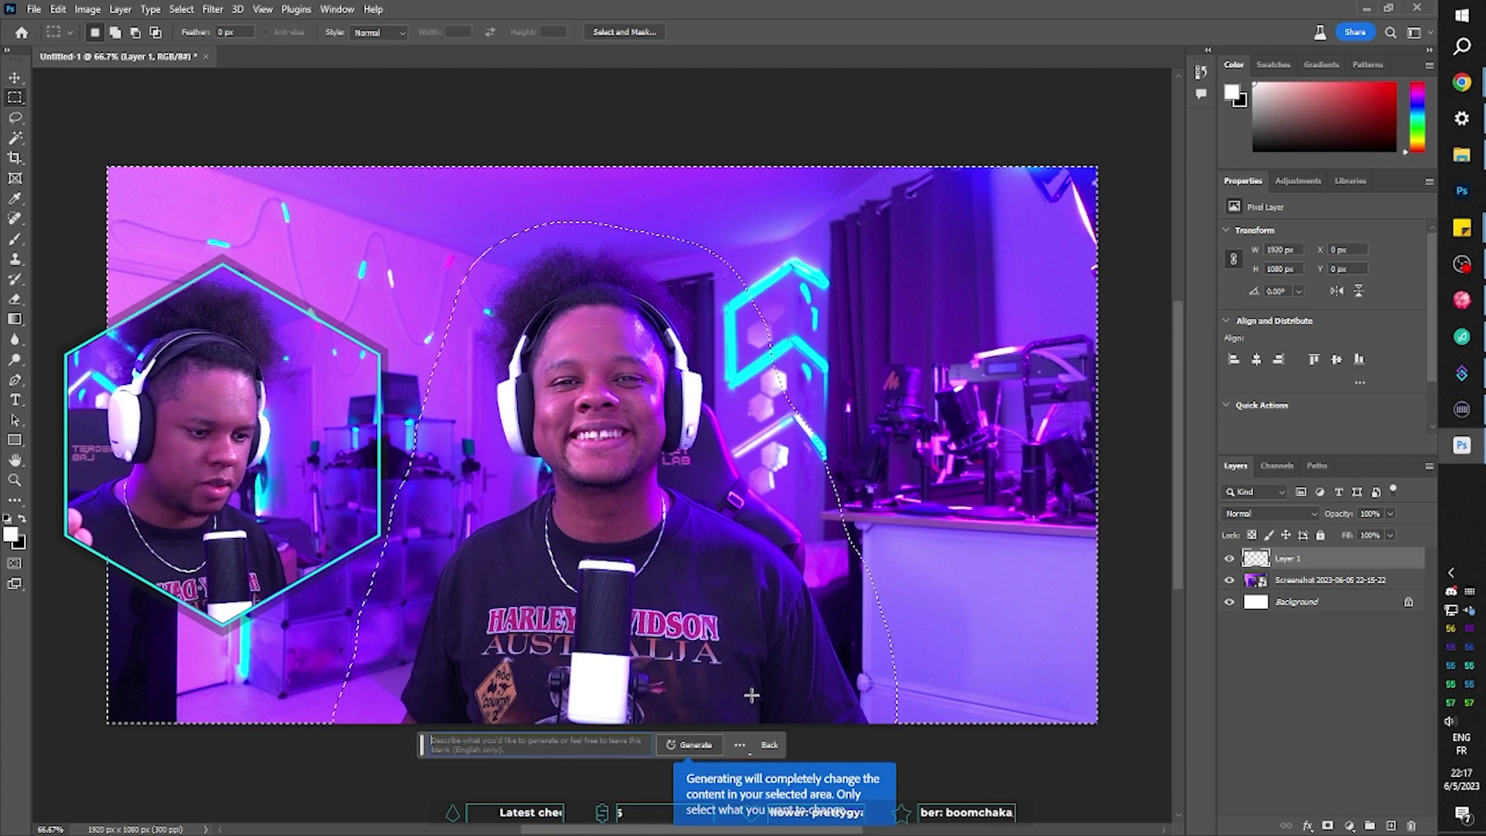
Dismiss the warning tip and run Generative Fill with an empty prompt
{"action": "left_click", "coordinate": [699, 751]}
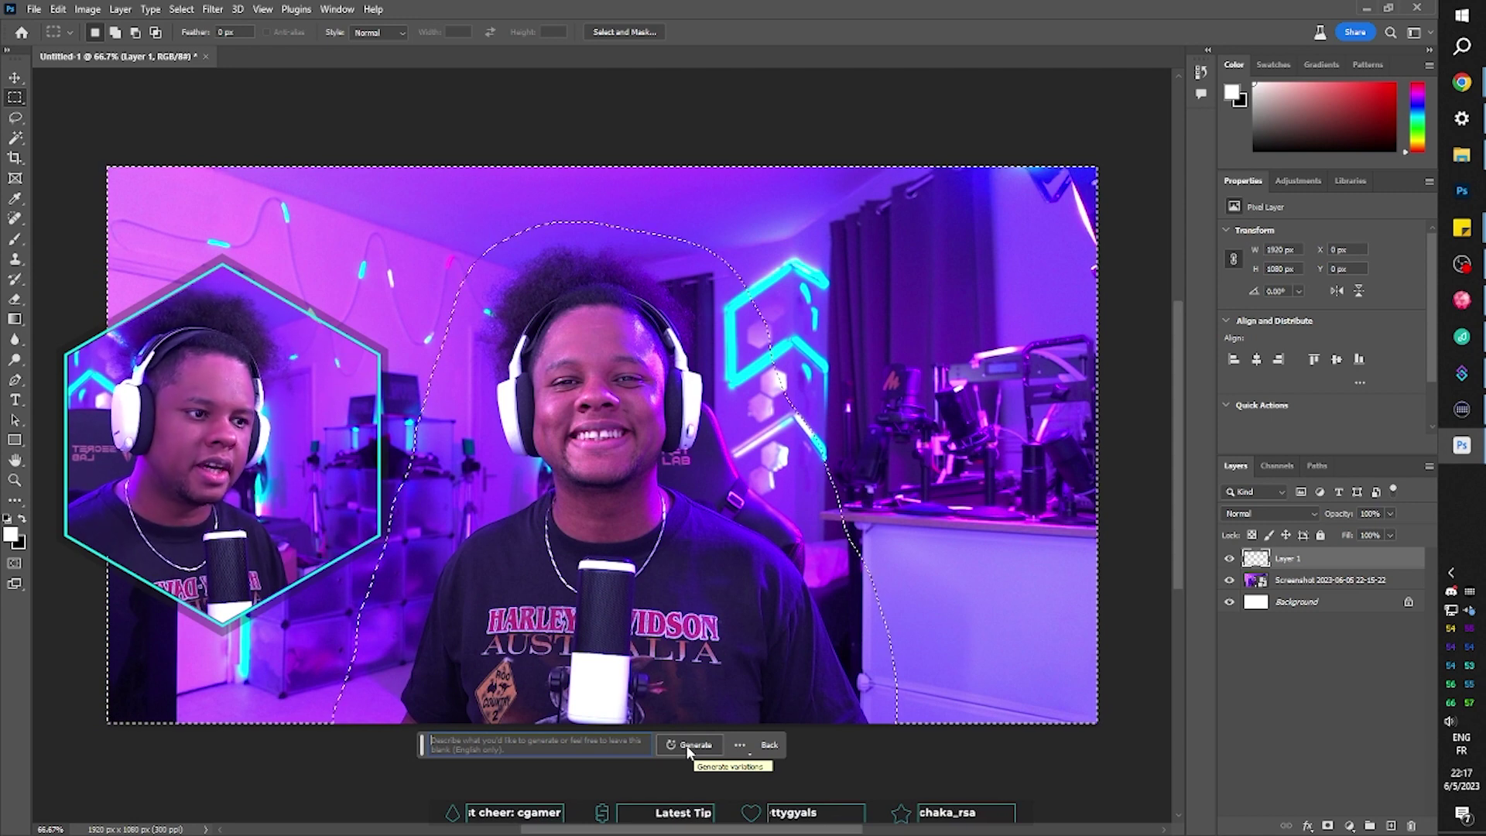
{"action": "left_click", "coordinate": [688, 748]}
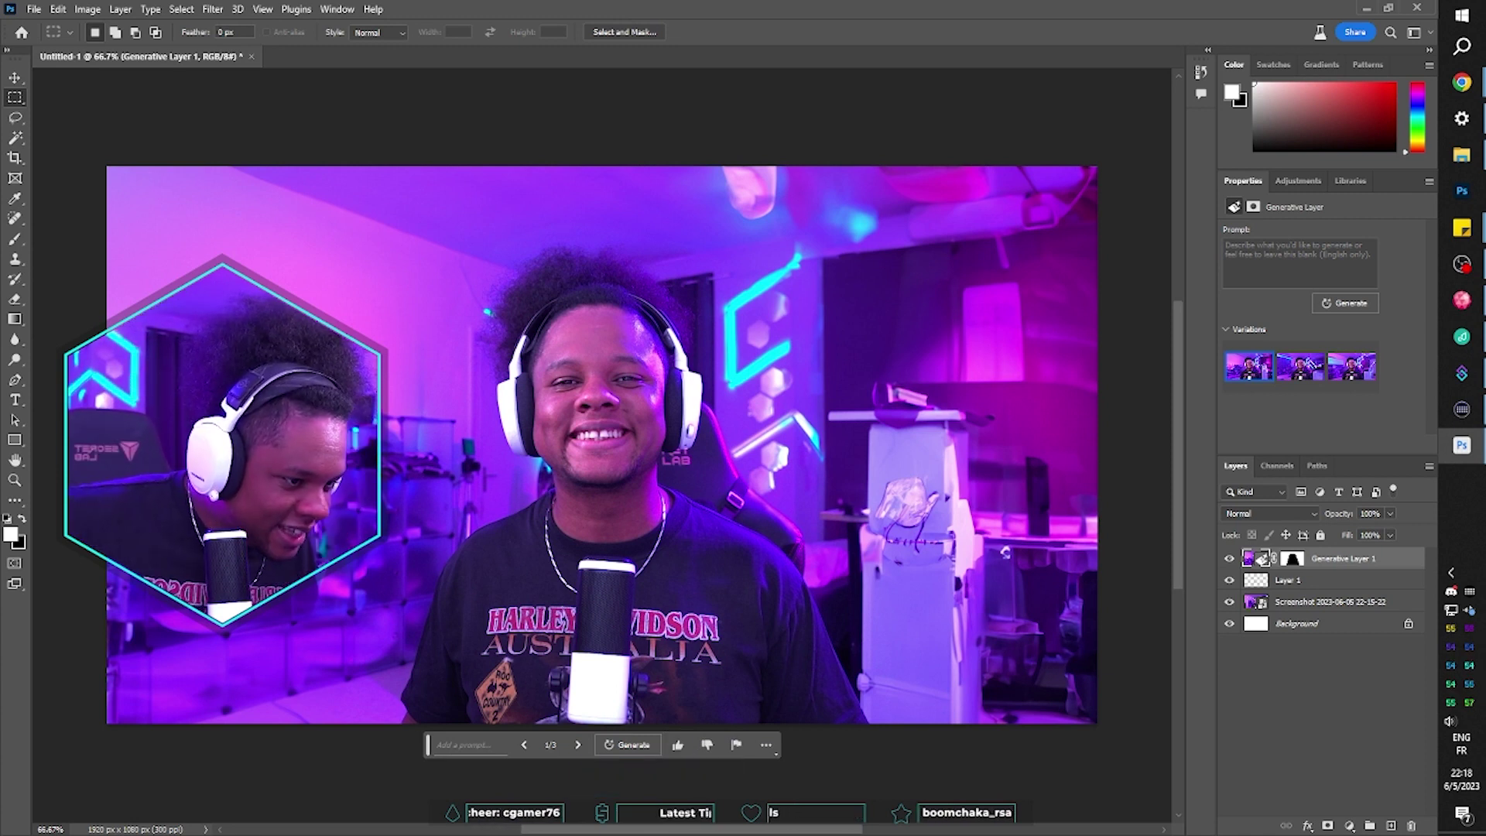
Browse through the first three generated backgrounds
{"action": "left_click", "coordinate": [577, 745]}
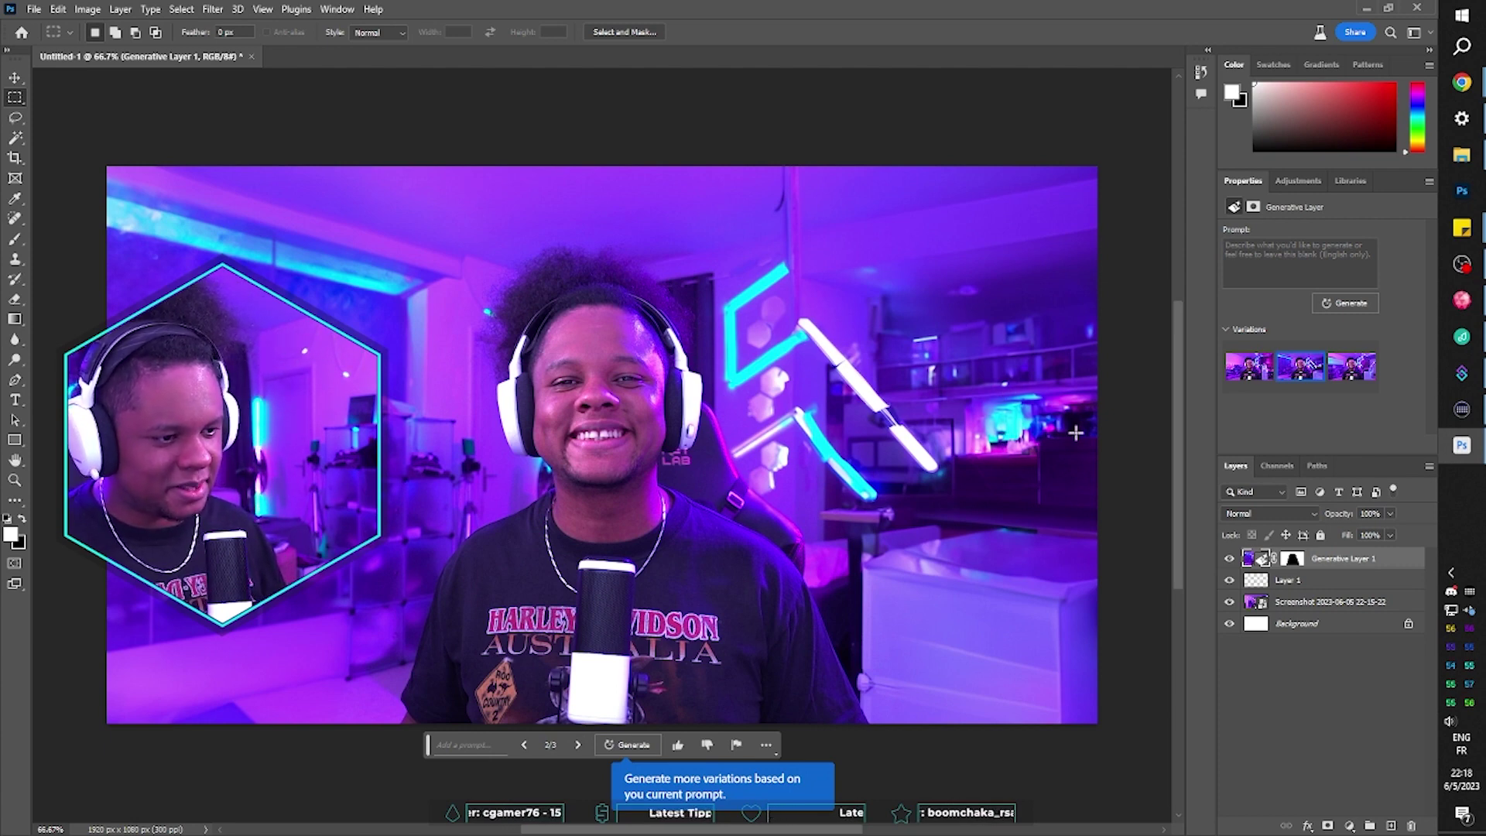
{"action": "left_click", "coordinate": [578, 745]}
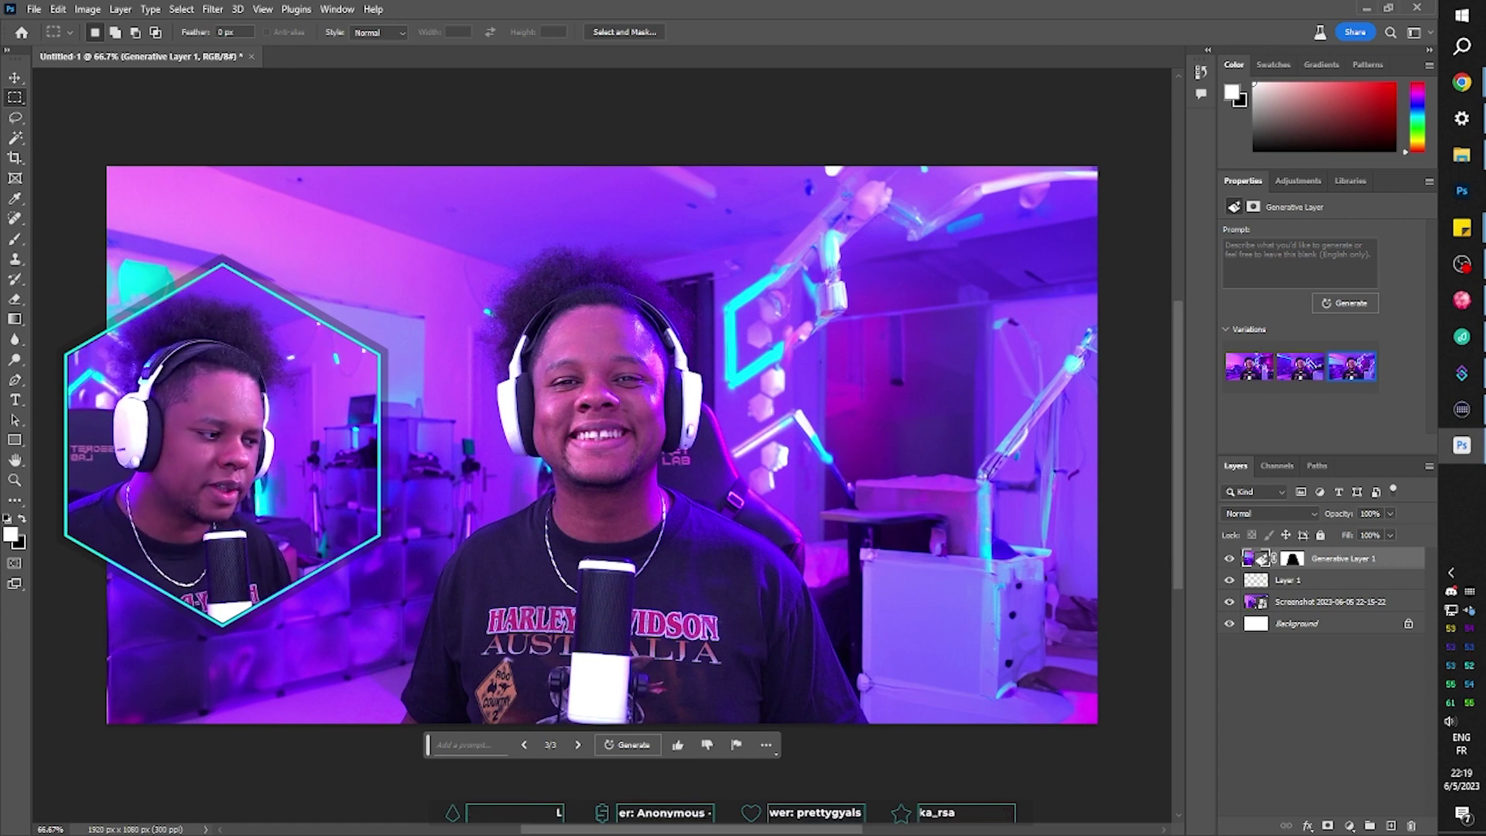
{"action": "left_click", "coordinate": [524, 745]}
Generate three more variations, keep the purple curtained room, and start a new prompt
{"action": "left_click", "coordinate": [633, 744]}
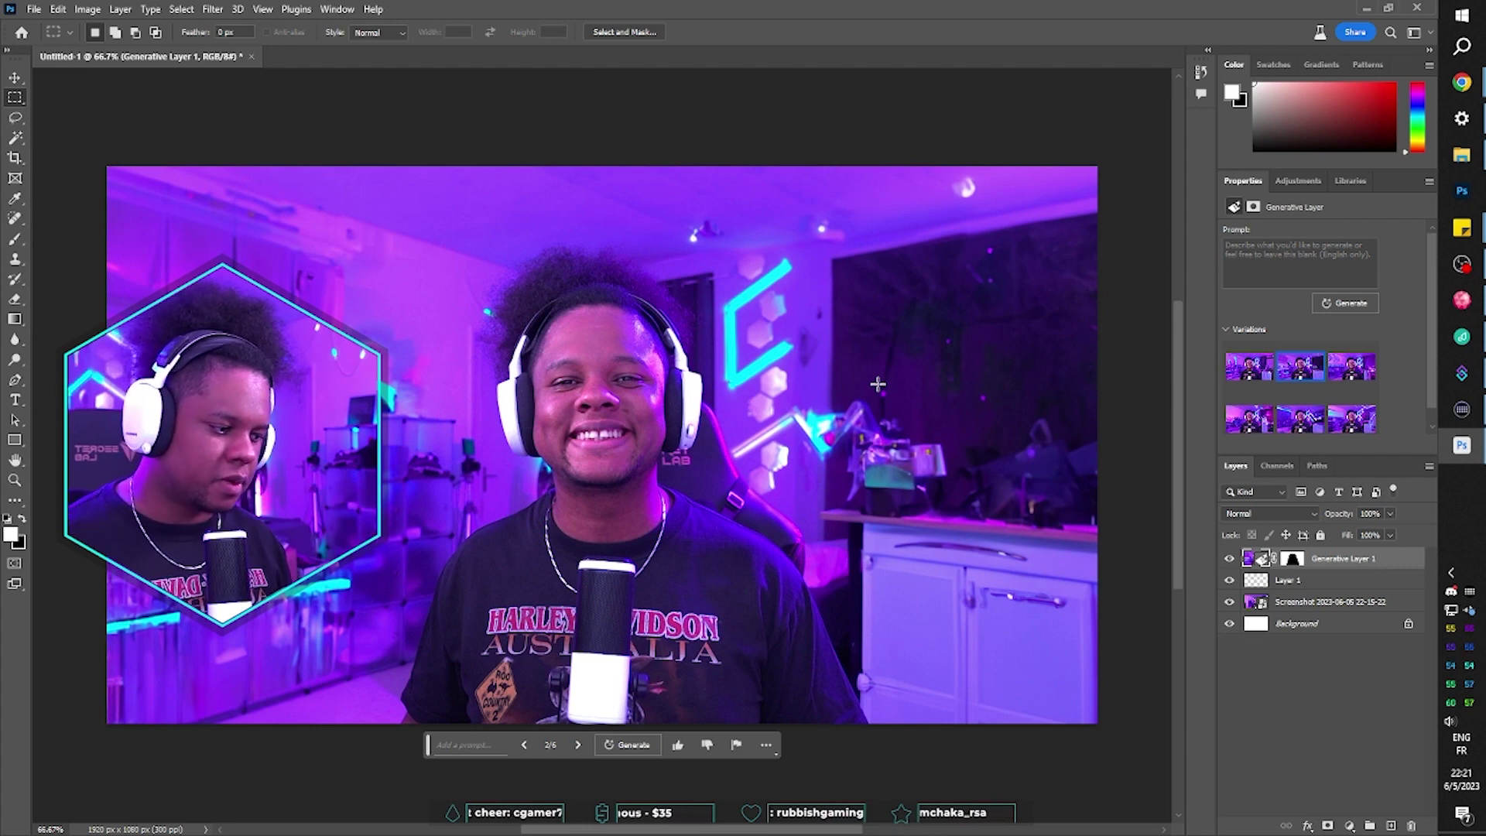
{"action": "left_click", "coordinate": [578, 744]}
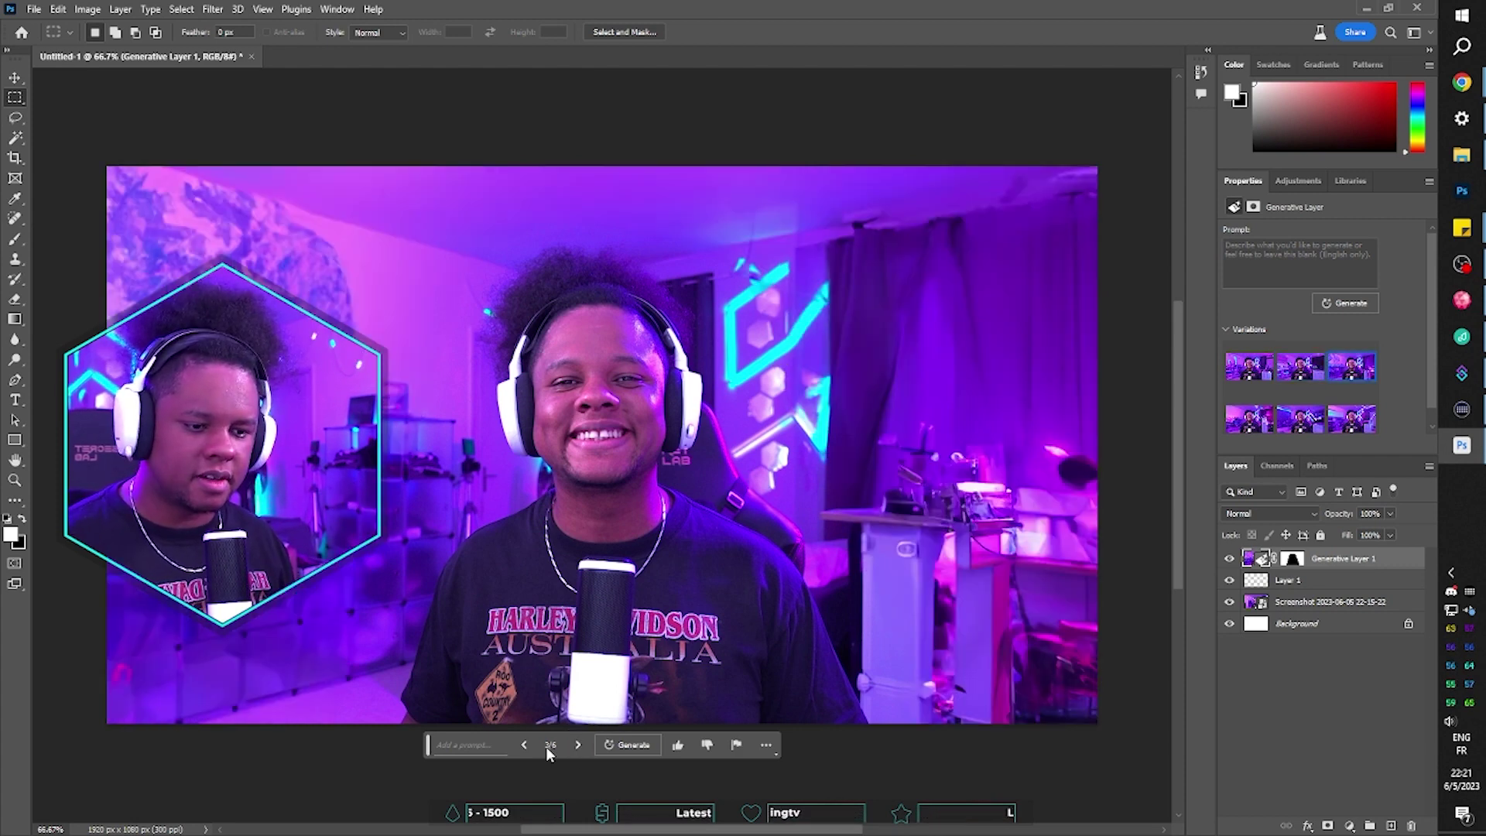
{"action": "left_click", "coordinate": [463, 747]}
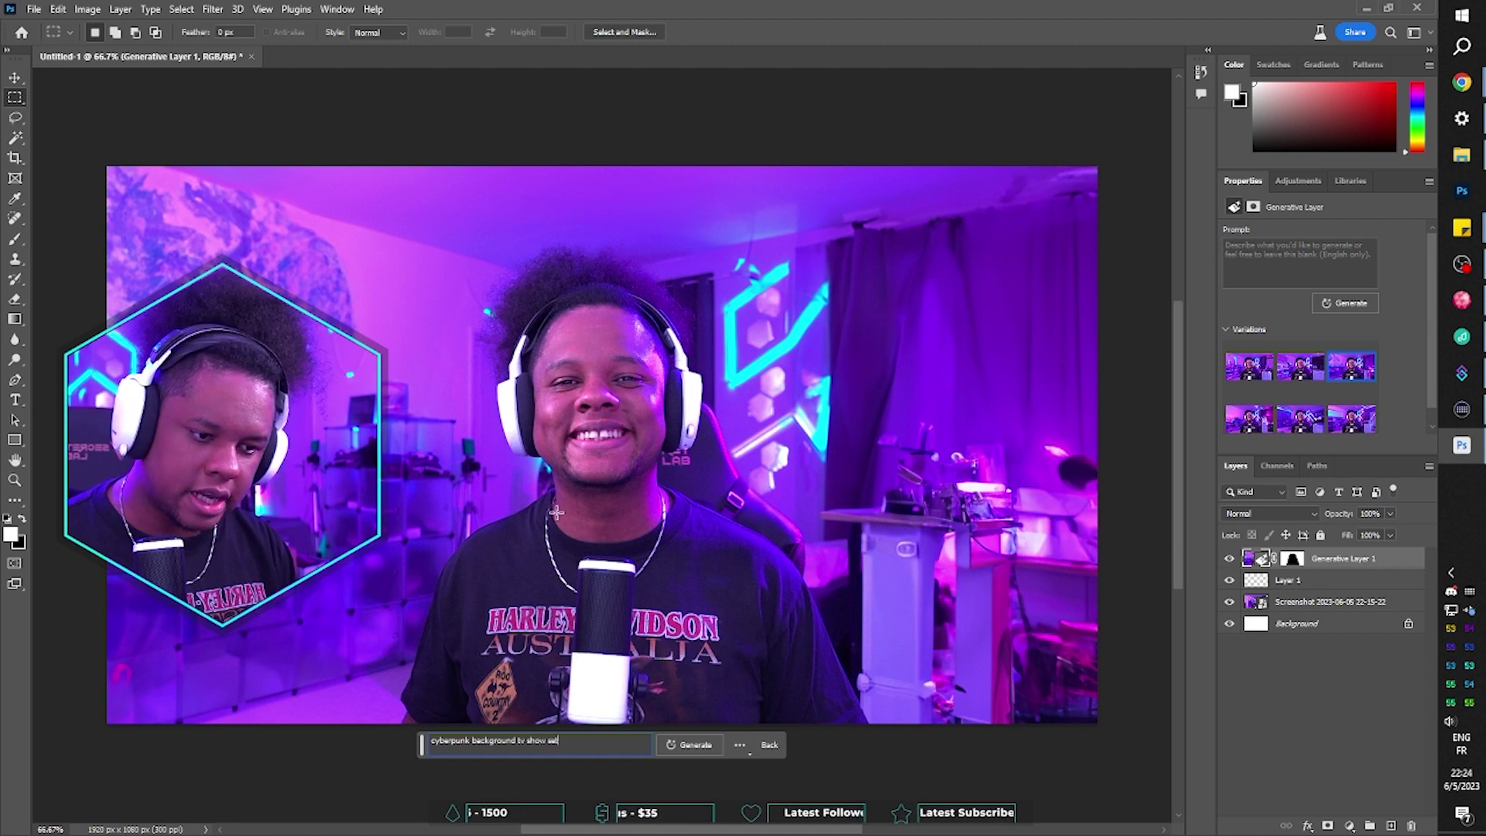
Generate 'cyberpunk background tv show set' backgrounds and step to the green glitch variation, 3/9
{"action": "left_click", "coordinate": [692, 745]}
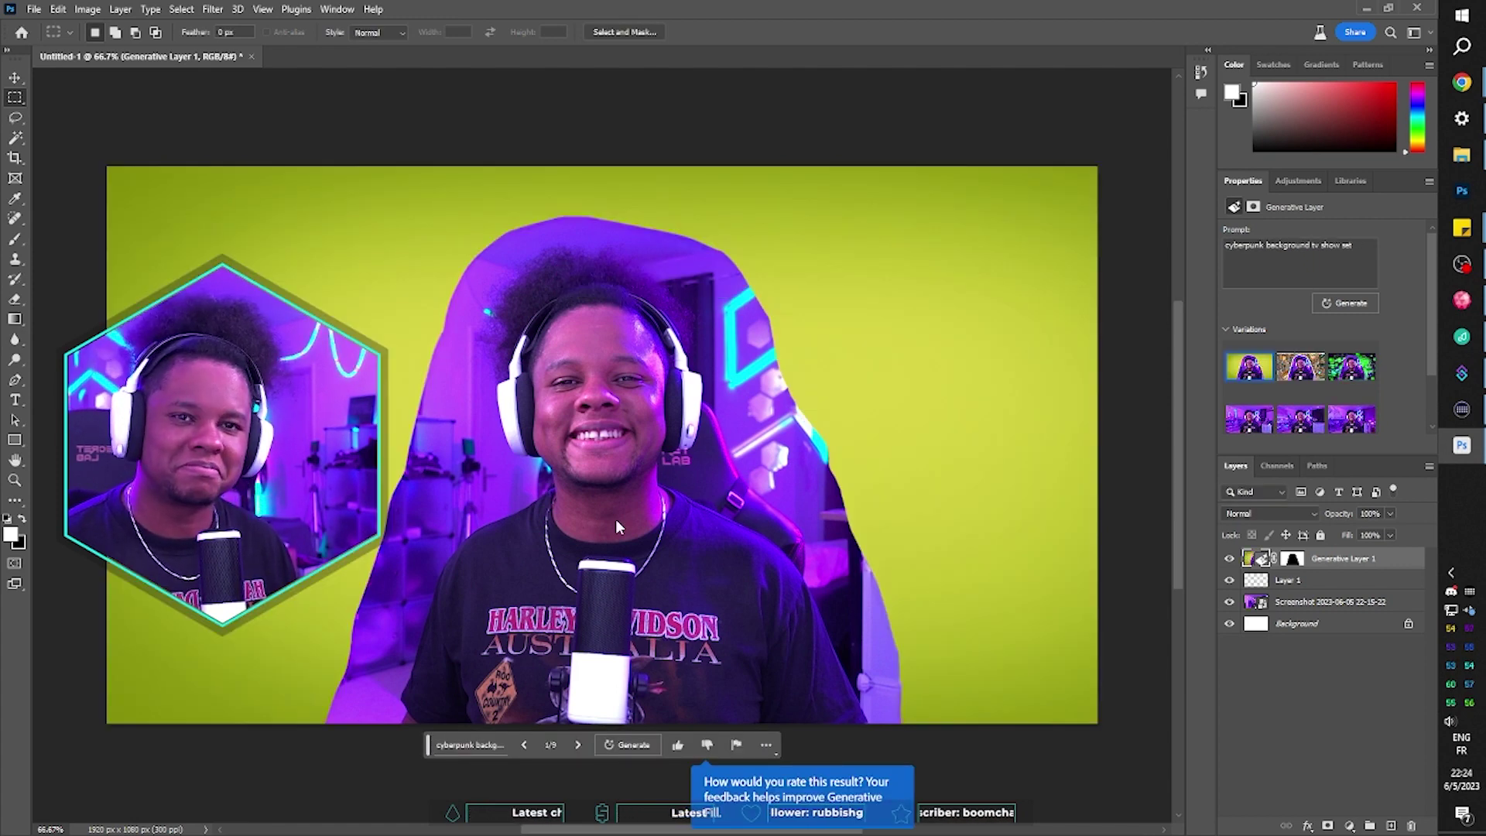
{"action": "left_click", "coordinate": [577, 745]}
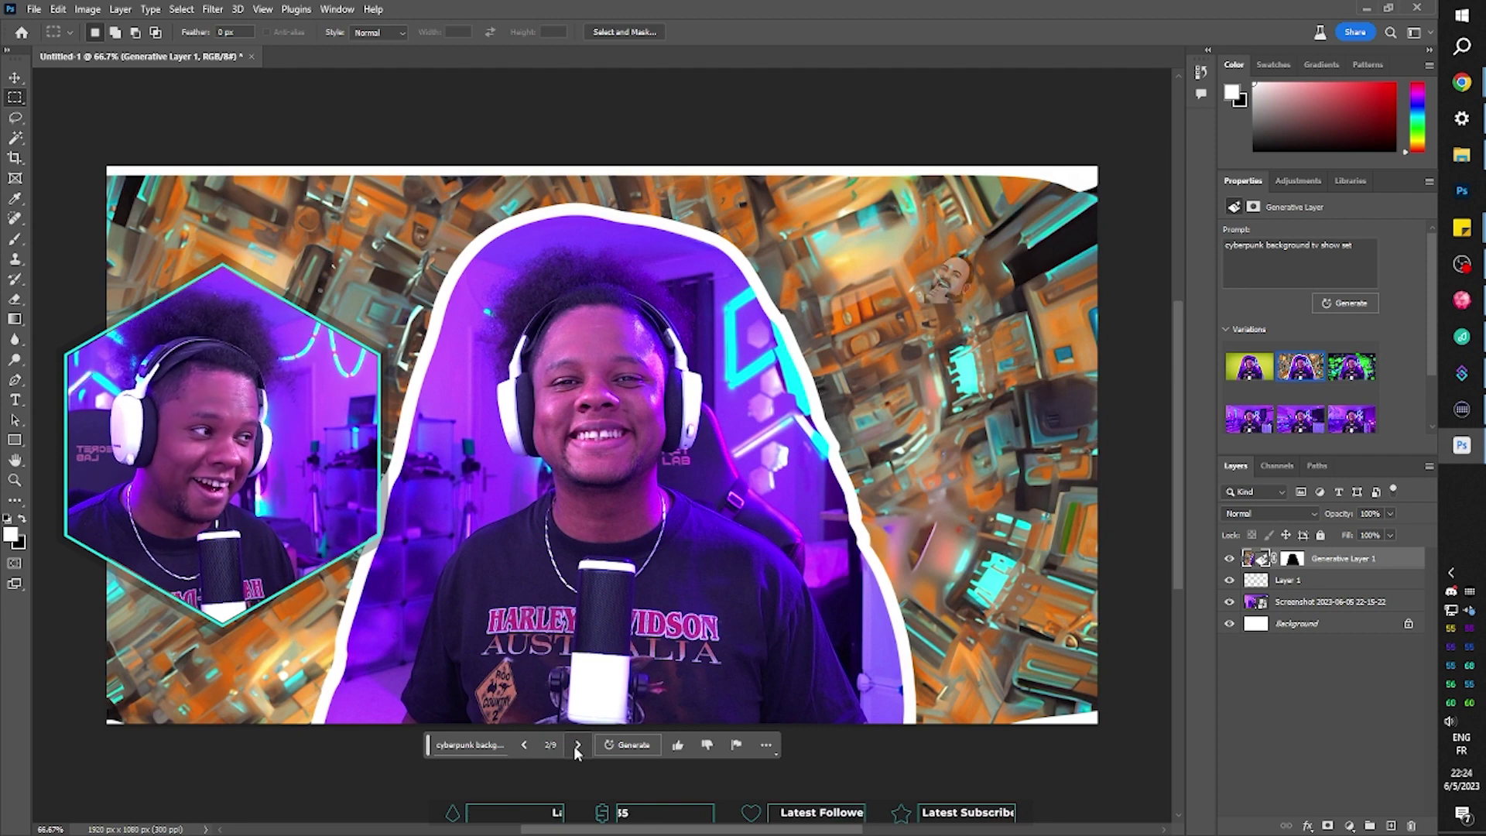
{"action": "left_click", "coordinate": [577, 746]}
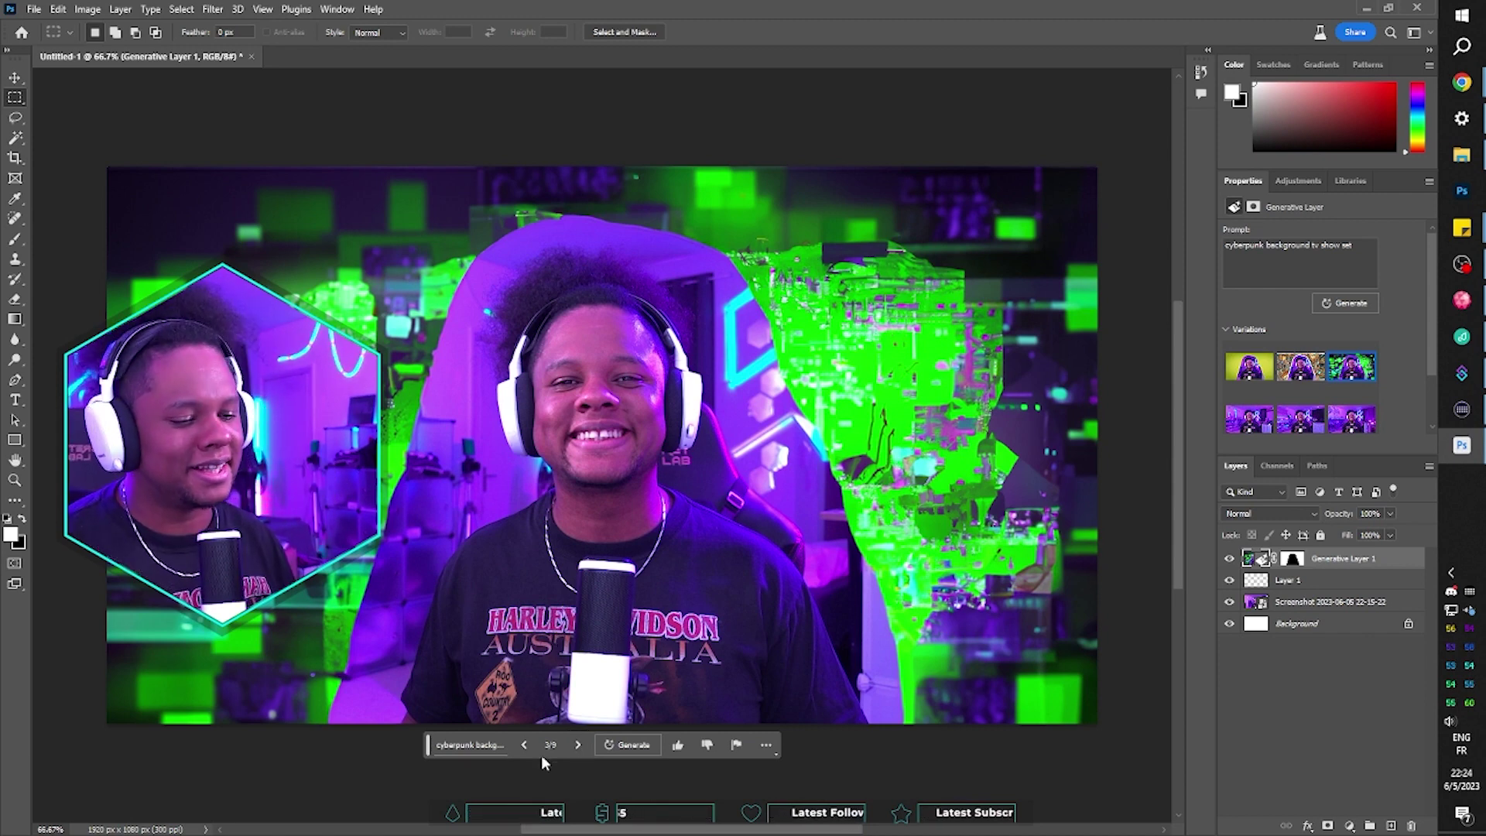
{"action": "key", "text": "z"}
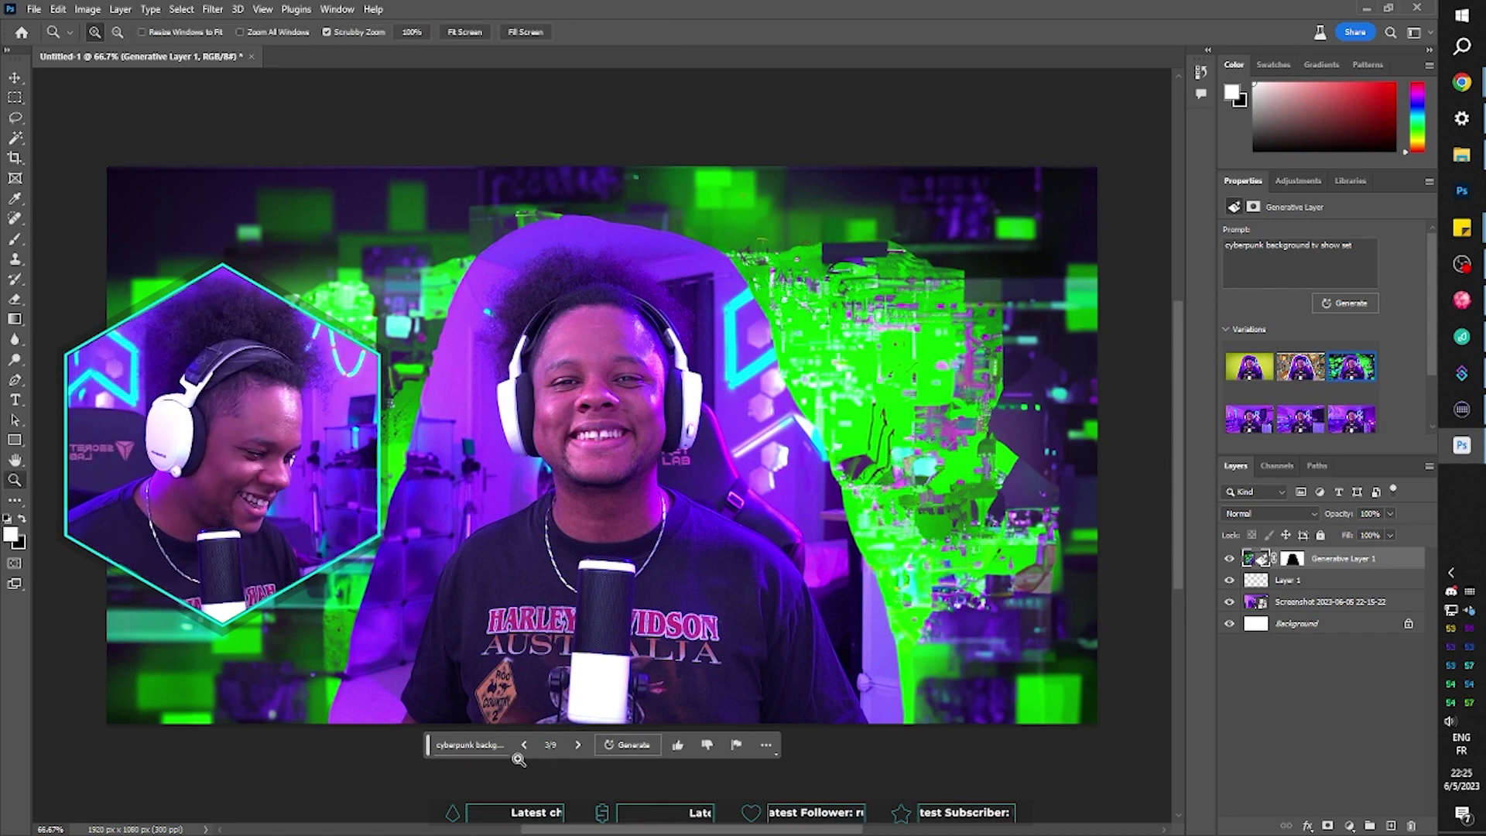
Delete both cyberpunk generated layers and regenerate the background around the presenter
{"action": "left_click", "coordinate": [1350, 580], "text": "shift"}
{"action": "left_click_drag", "start_coordinate": [1350, 580], "coordinate": [1410, 825]}
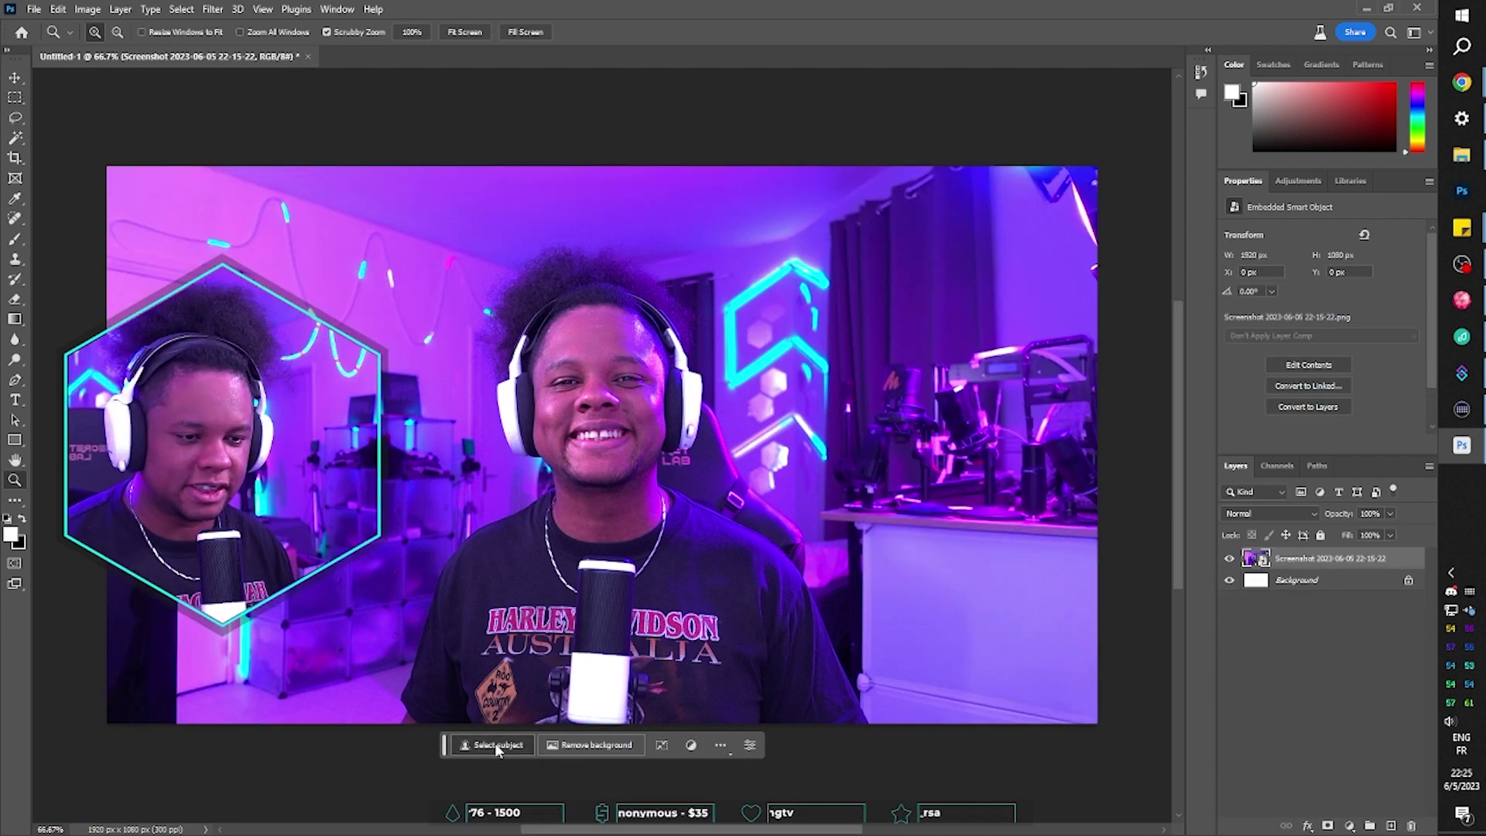
{"action": "left_click", "coordinate": [671, 744]}
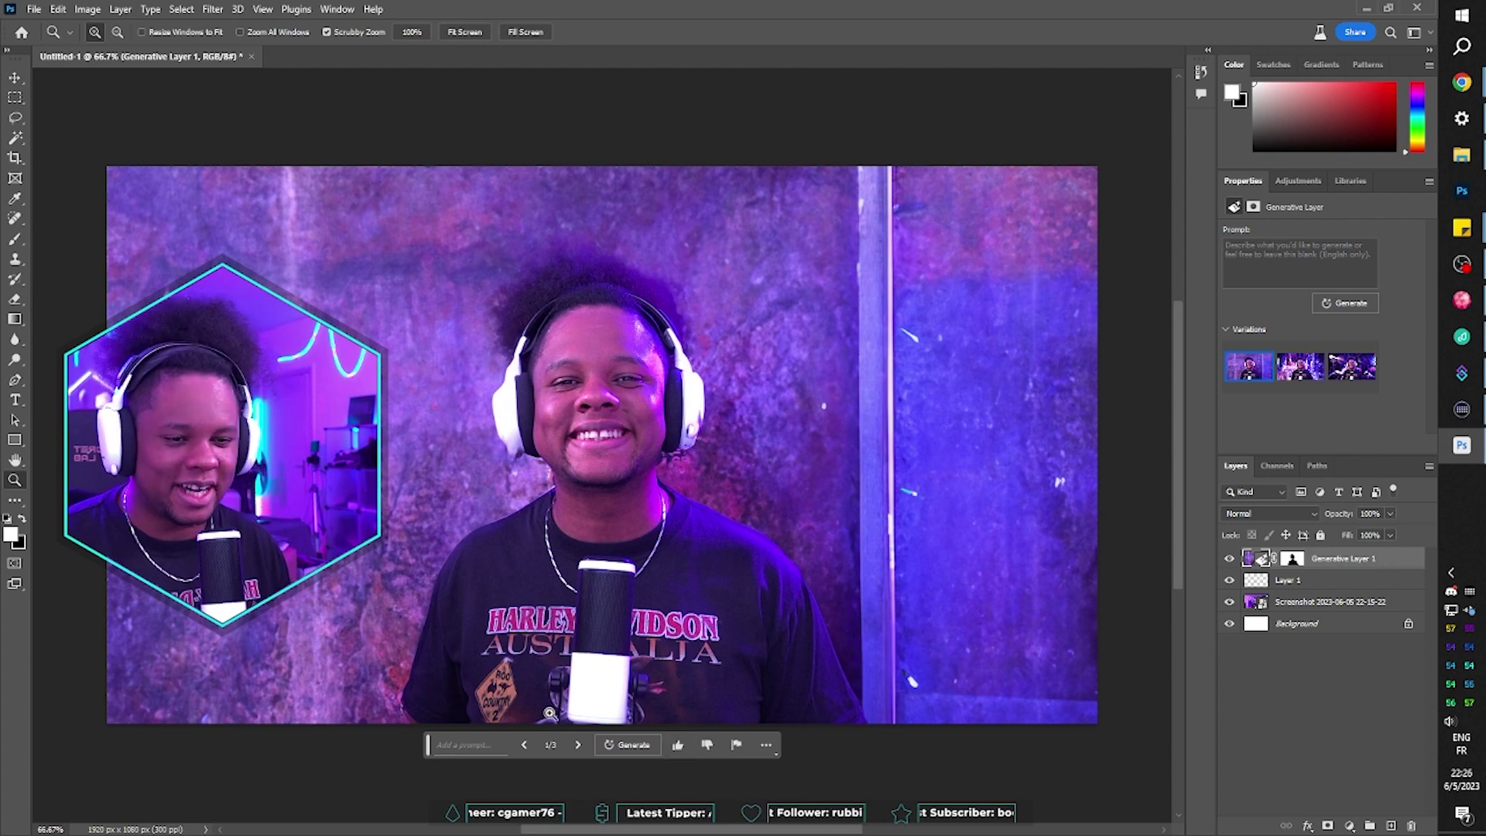
Cycle through the new variations to the blurry neon one and start a new prompt
{"action": "left_click", "coordinate": [578, 745]}
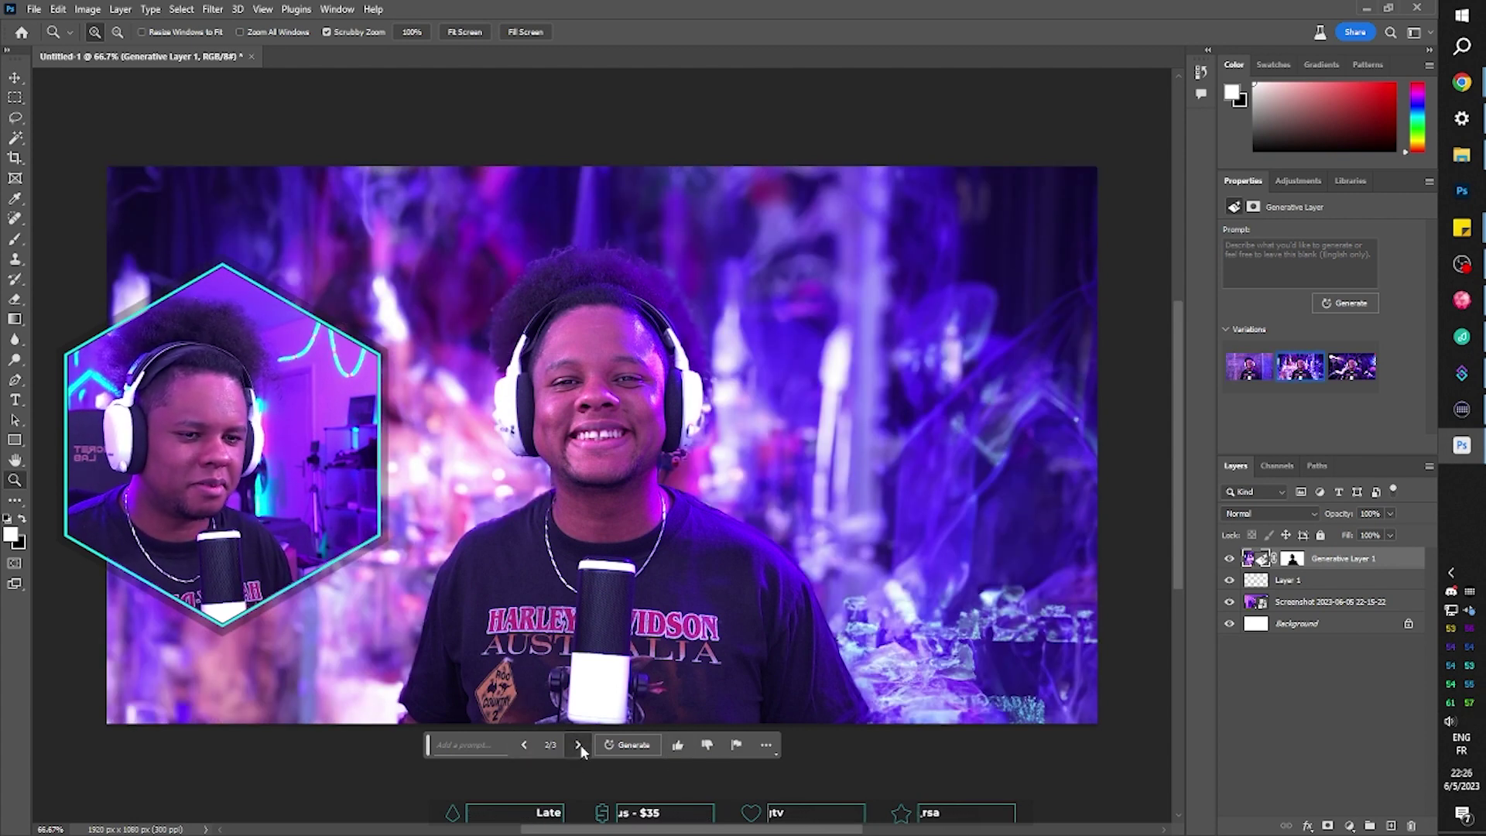
{"action": "left_click", "coordinate": [579, 744]}
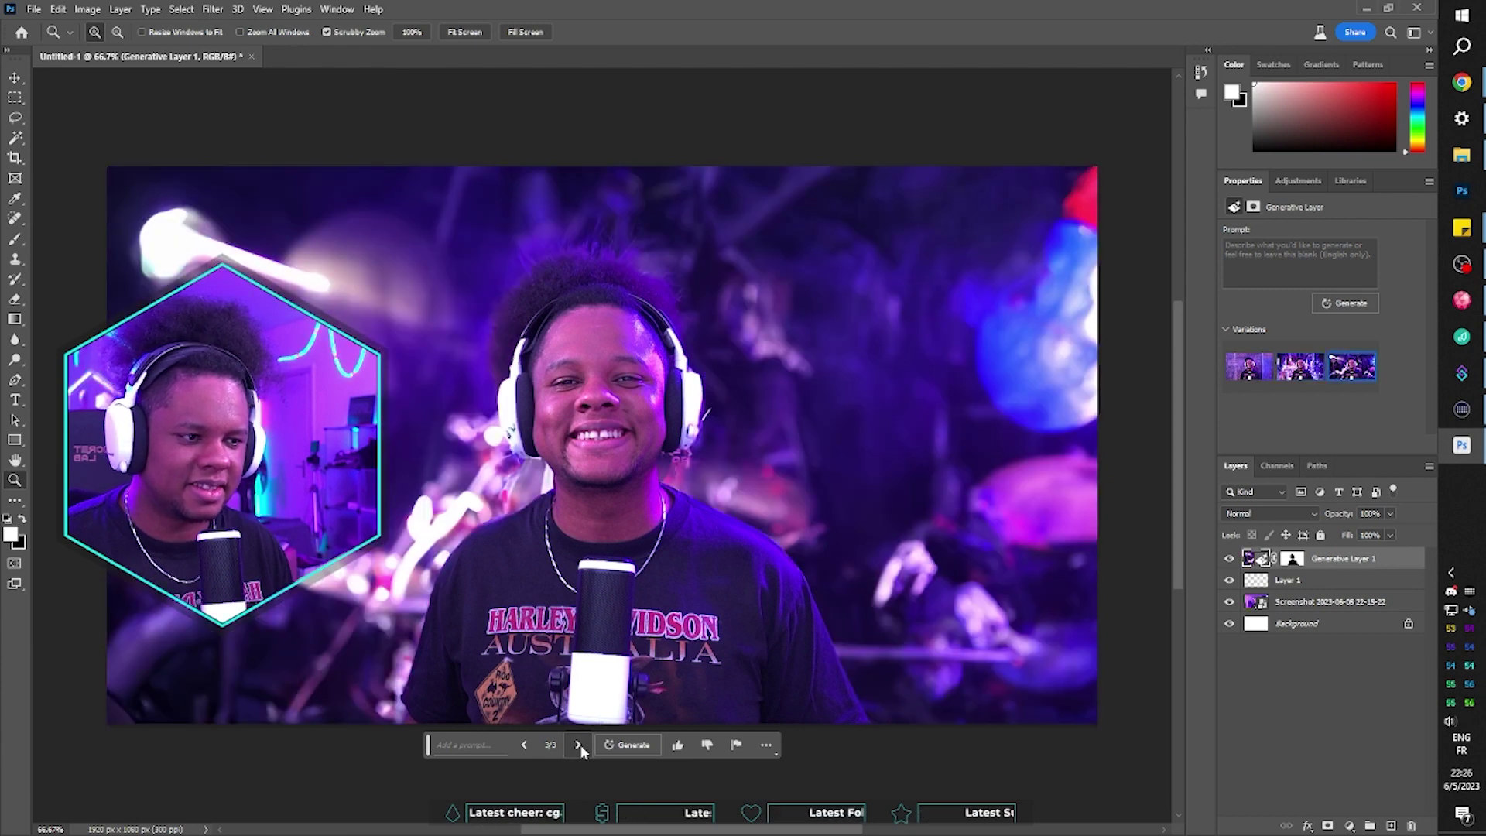
{"action": "left_click", "coordinate": [578, 748]}
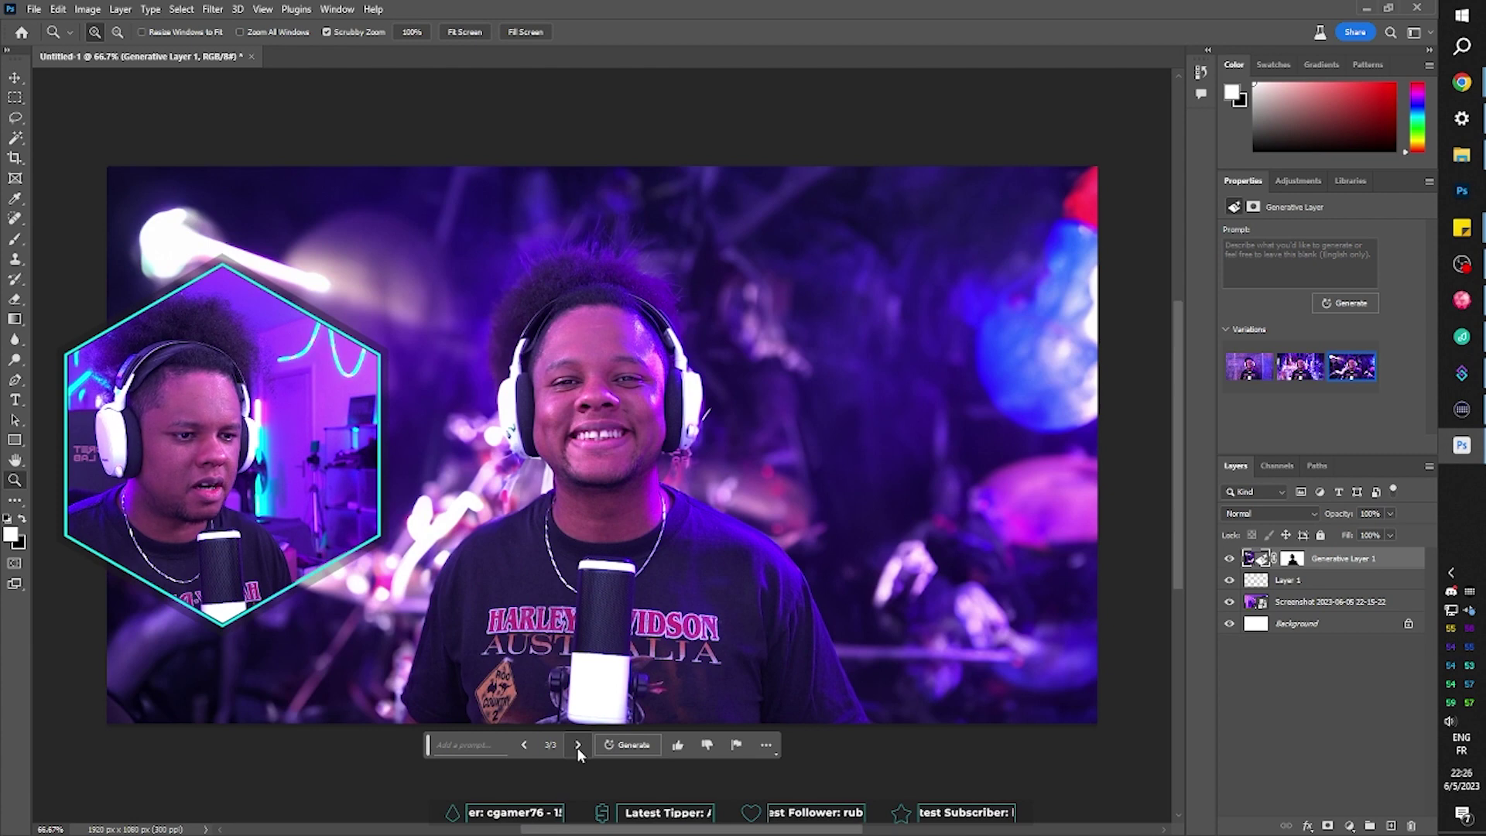
{"action": "left_click", "coordinate": [578, 745]}
{"action": "left_click", "coordinate": [578, 744]}
{"action": "left_click", "coordinate": [475, 745]}
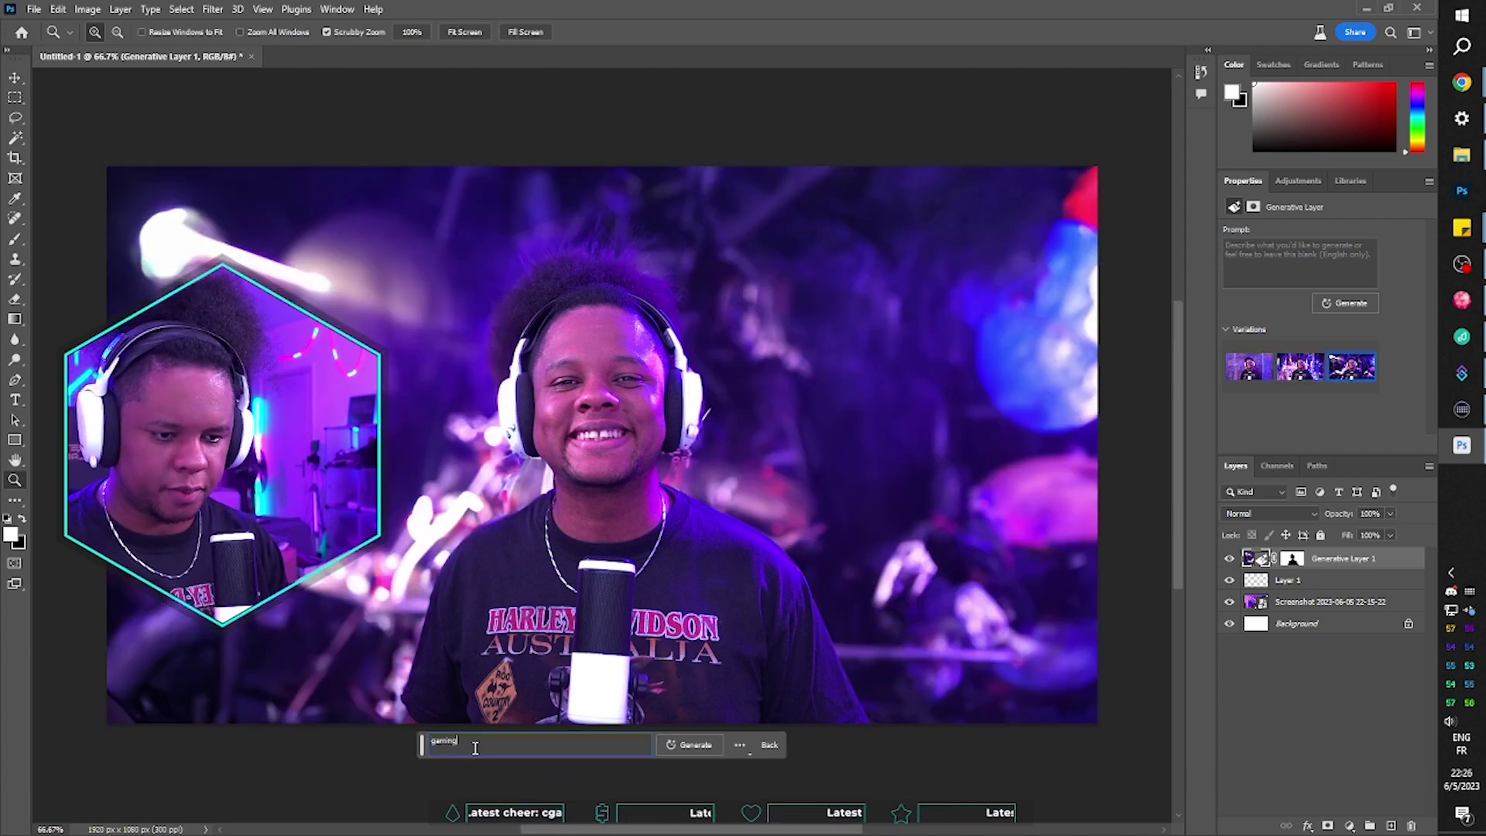
Generate 'gaming room set' backgrounds and browse to the purple curtained room with ceiling light
{"action": "key", "text": "Return"}
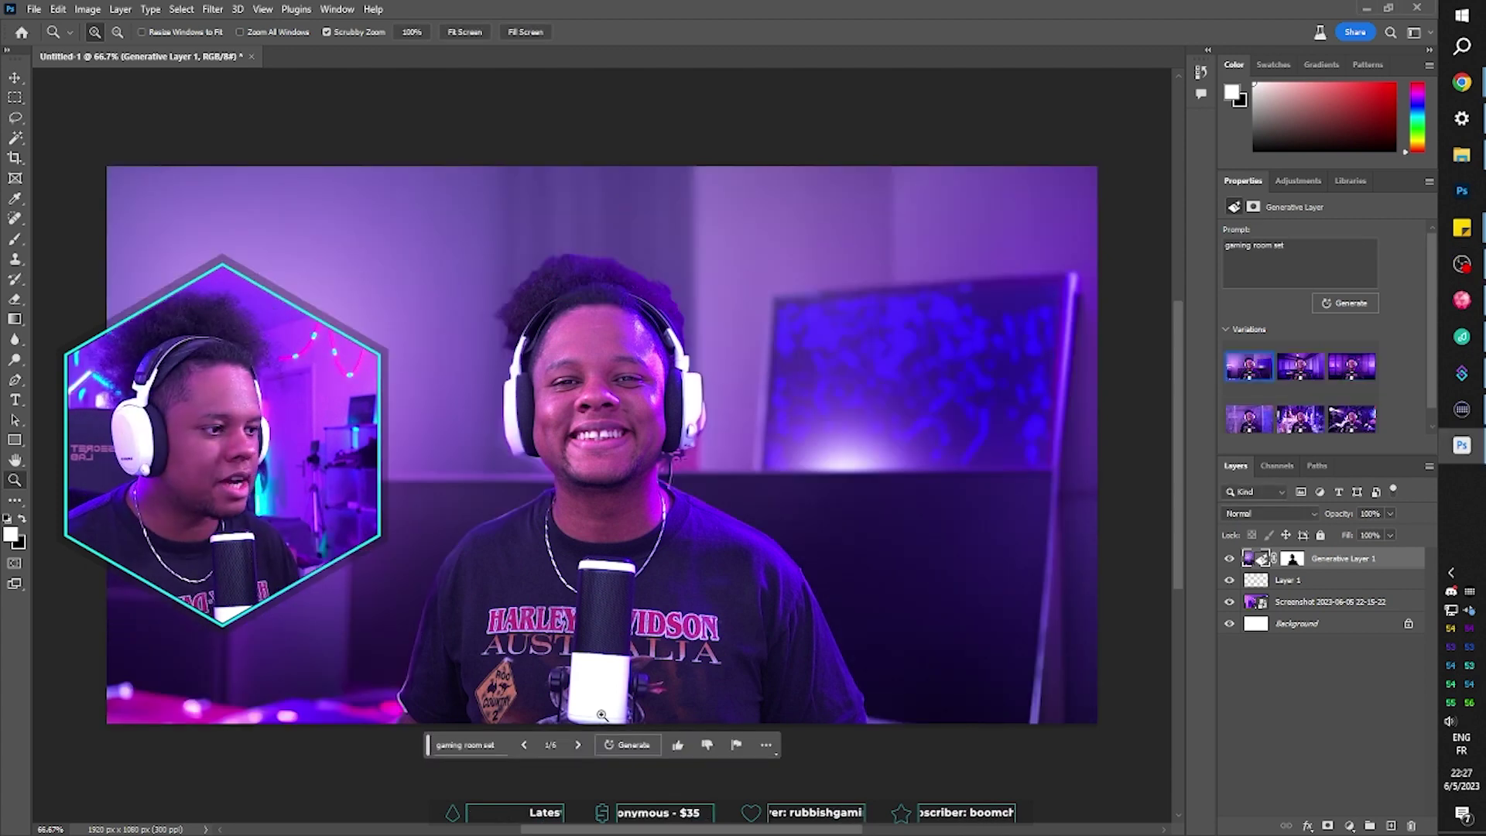
{"action": "left_click", "coordinate": [576, 745]}
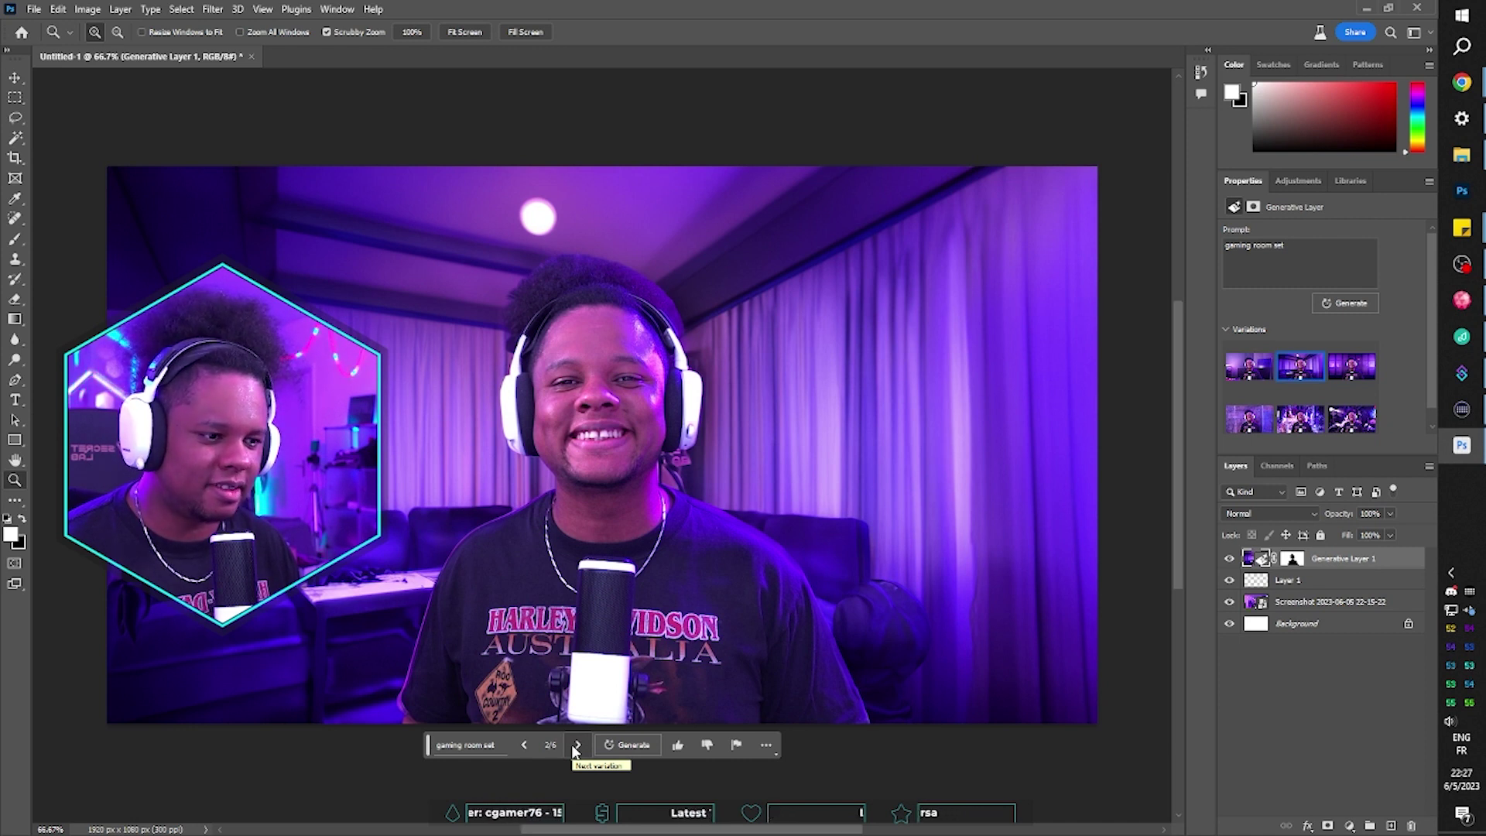
{"action": "left_click", "coordinate": [575, 746]}
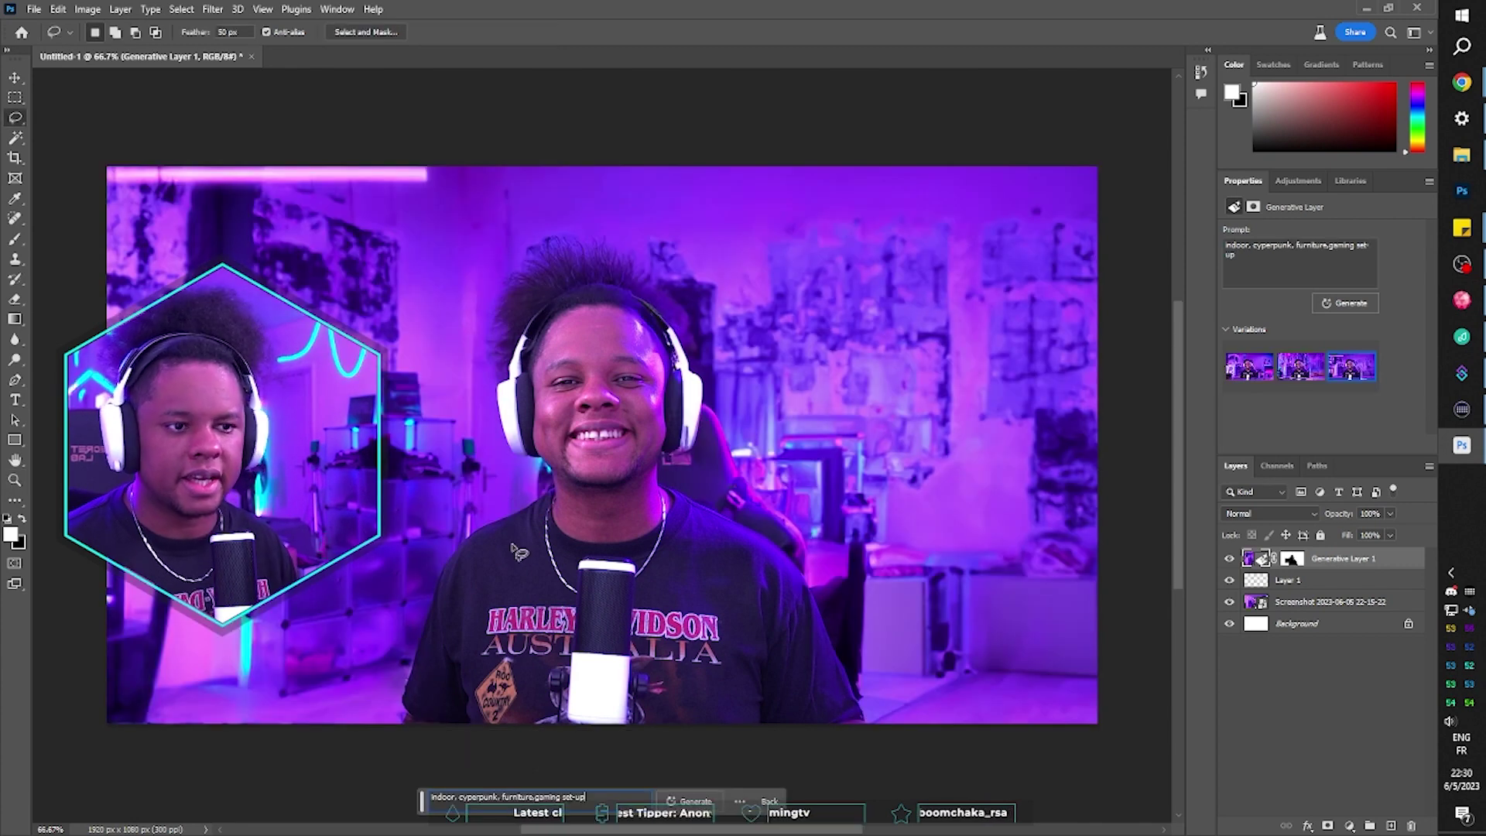
Zoom in to check the fill, then change the prompt to 'gaming room, twitch streamer setup'
{"action": "key", "text": "ctrl+plus"}
{"action": "key", "text": "ctrl+plus"}
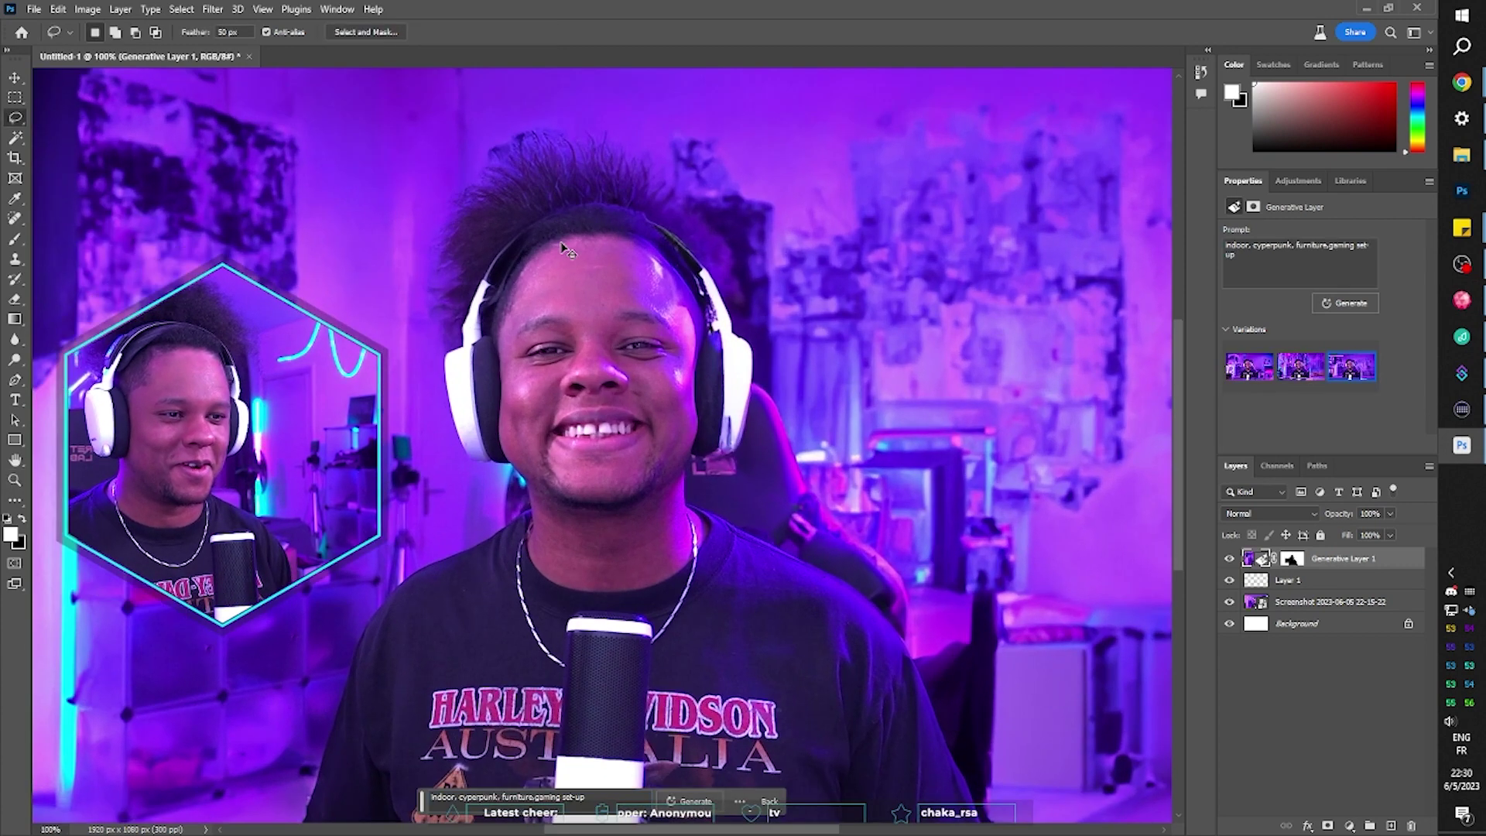
{"action": "mouse_move", "coordinate": [416, 262]}
{"action": "left_mouse_down"}
{"action": "mouse_move", "coordinate": [504, 299]}
{"action": "mouse_move", "coordinate": [542, 524]}
{"action": "left_mouse_up"}
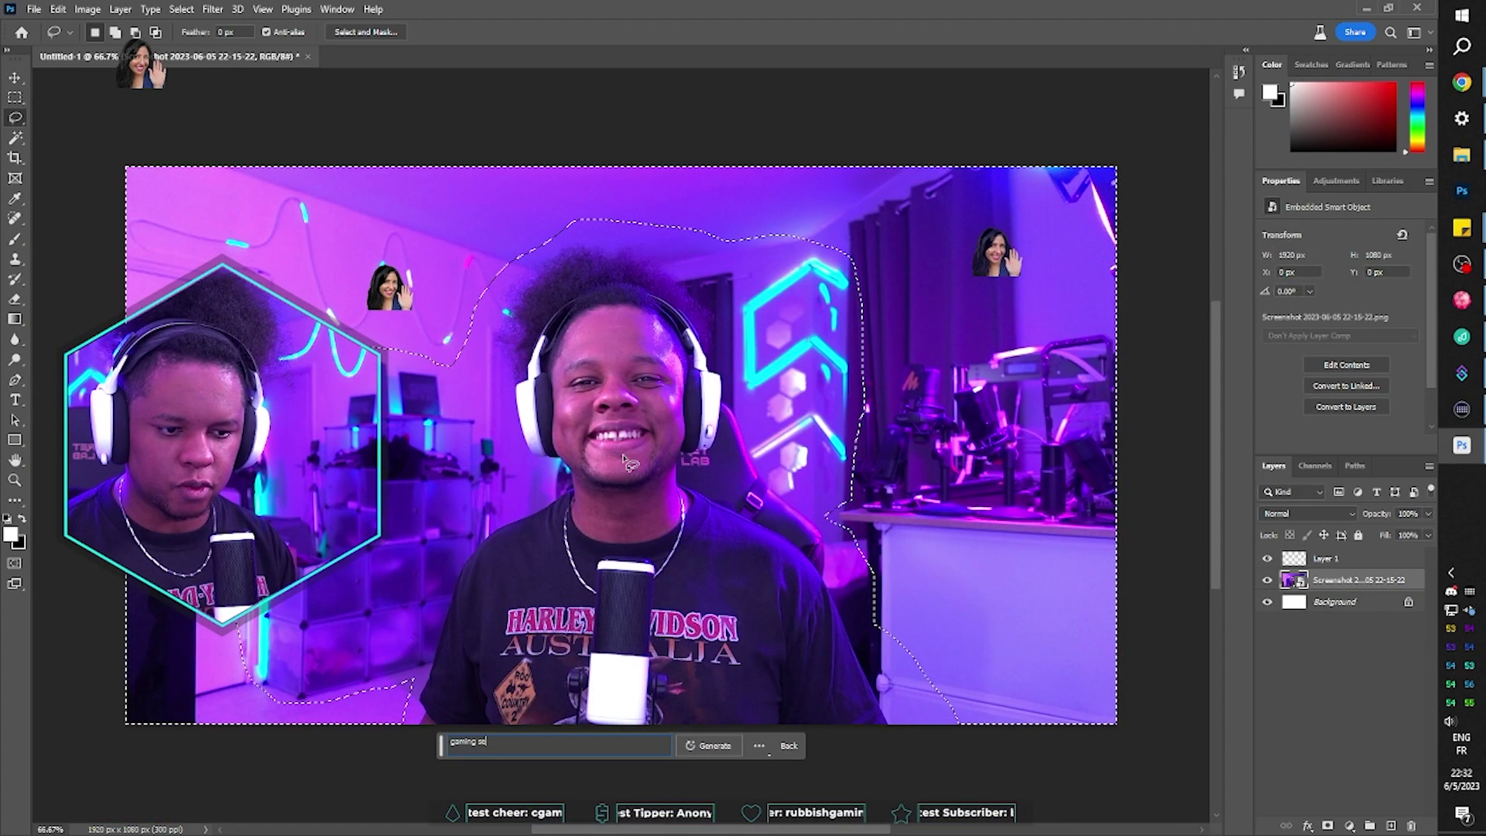
{"action": "type", "text": "om, twitch streamer setup"}
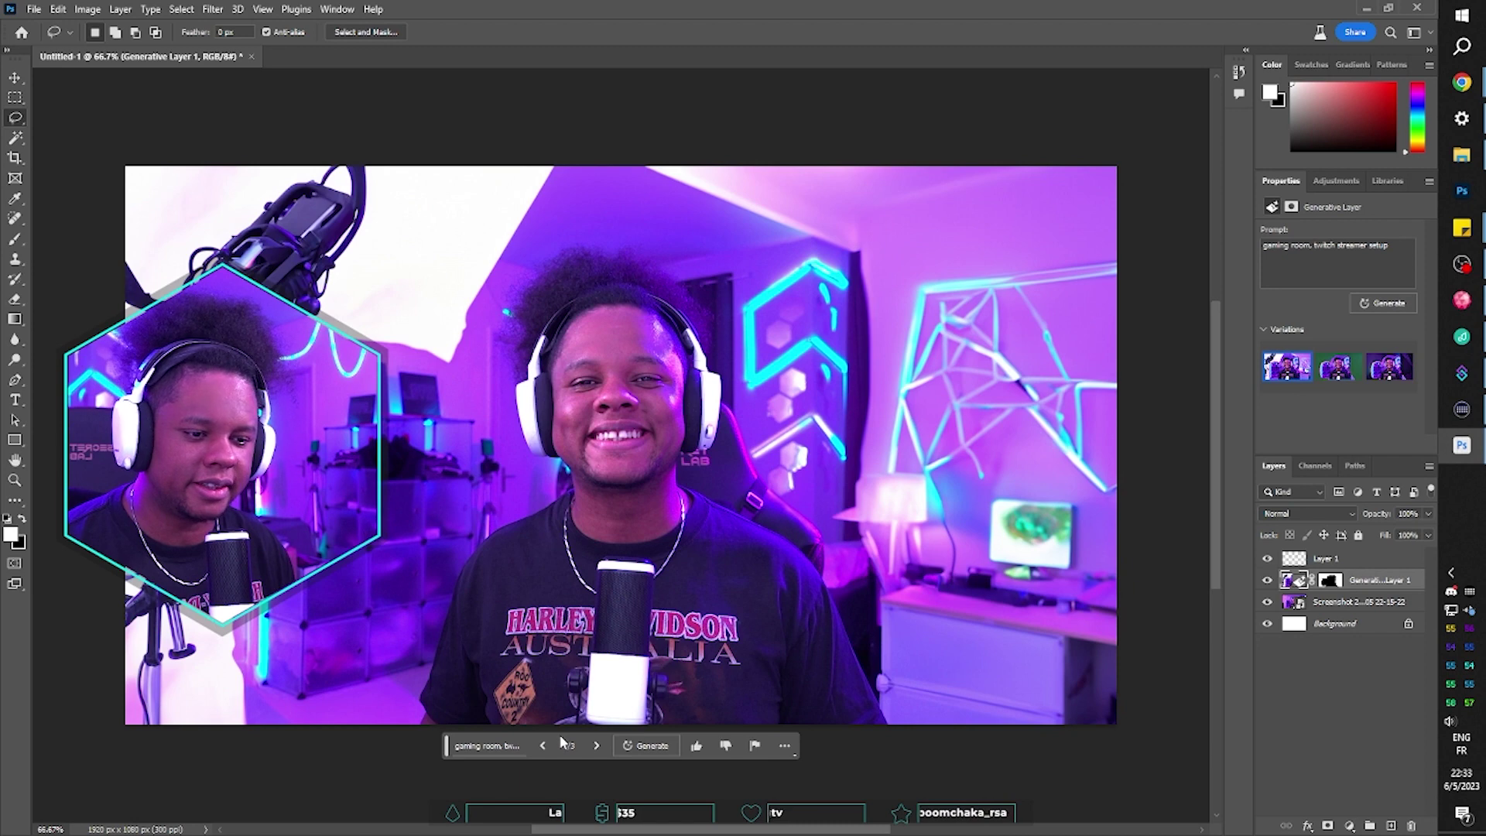
Browse the streamer-room variations, then scale the webcam screenshot to about 23% and move it down
{"action": "left_click", "coordinate": [595, 747]}
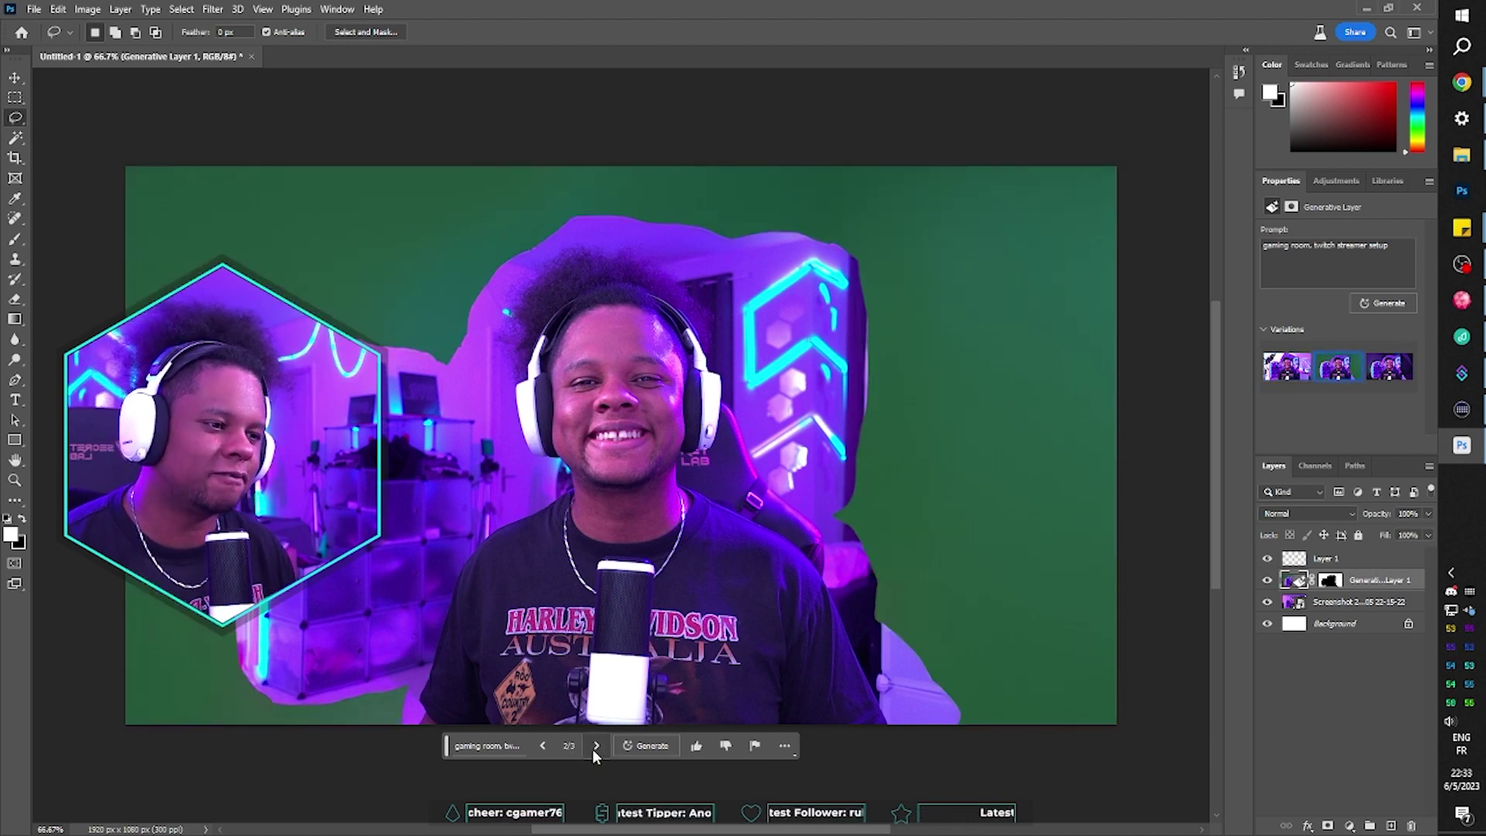
{"action": "left_click", "coordinate": [595, 746]}
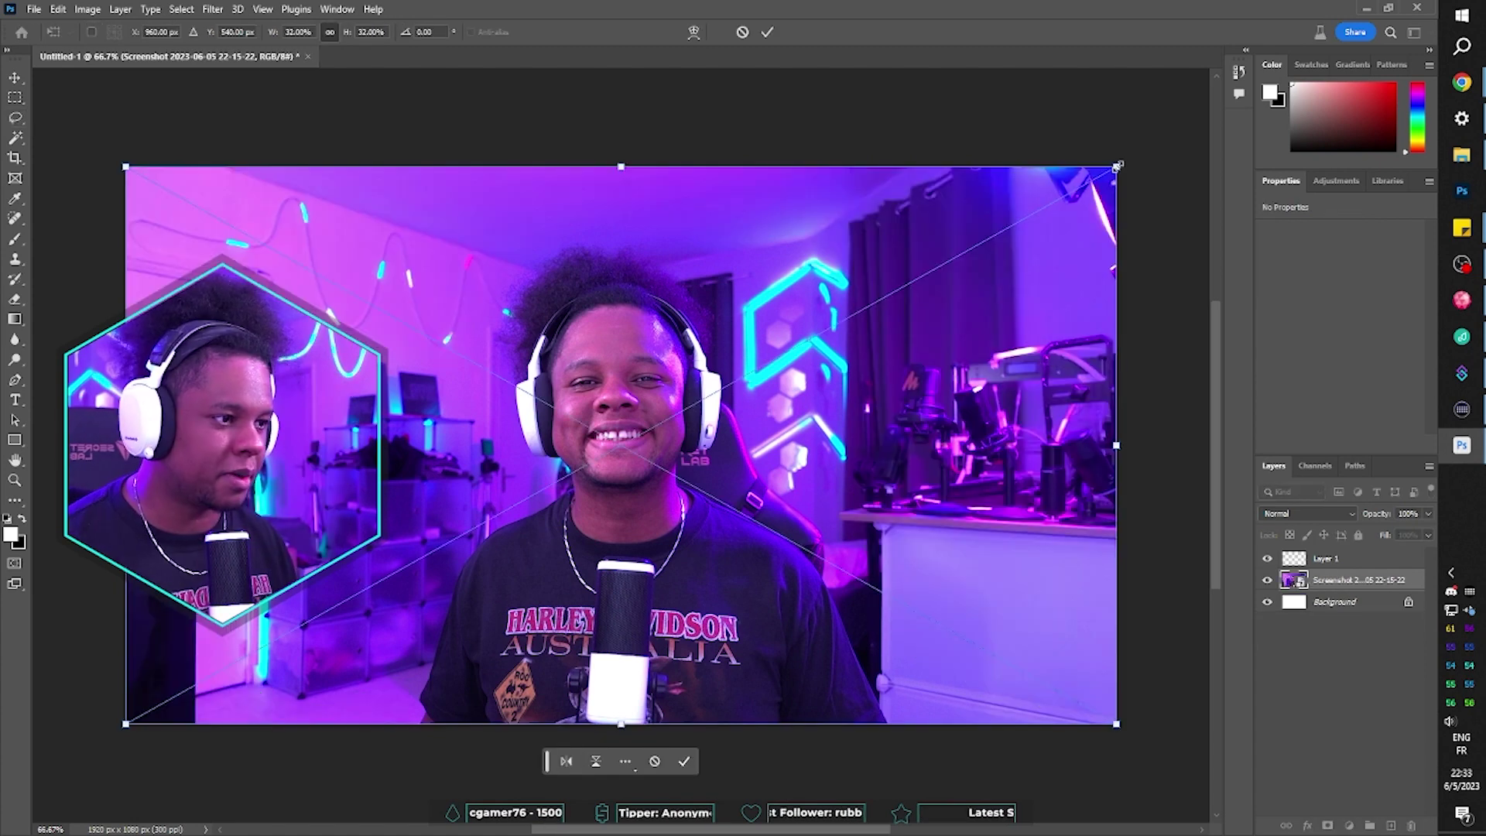
{"action": "left_click_drag", "start_coordinate": [1115, 166], "coordinate": [993, 271]}
{"action": "left_click_drag", "start_coordinate": [617, 356], "coordinate": [617, 435]}
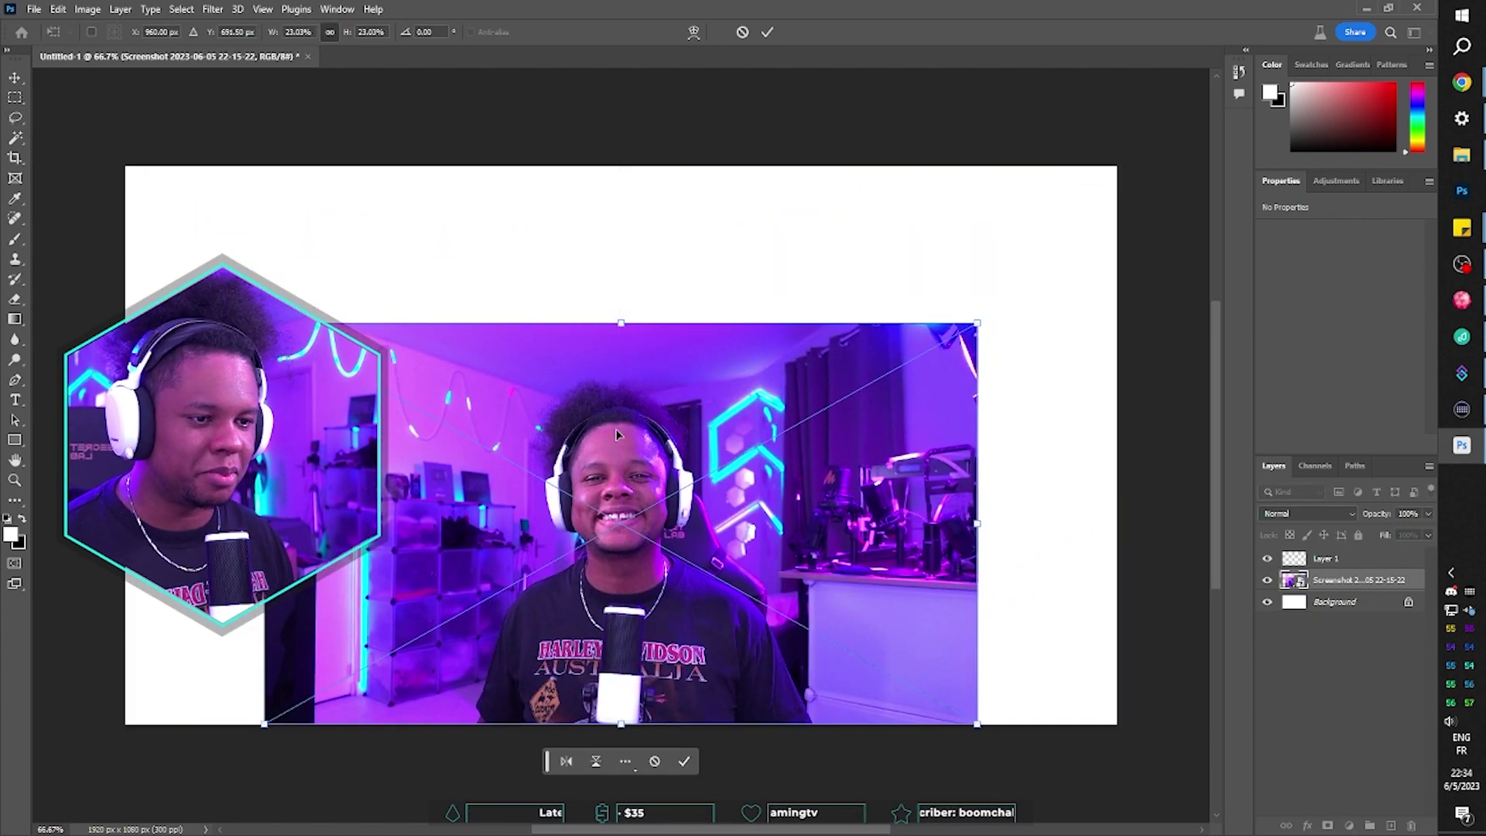
Commit the resized screenshot, Magic Wand the white margin, and run a promptless Generative Fill
{"action": "key", "text": "Return"}
{"action": "key", "text": "w"}
{"action": "left_click", "coordinate": [382, 258]}
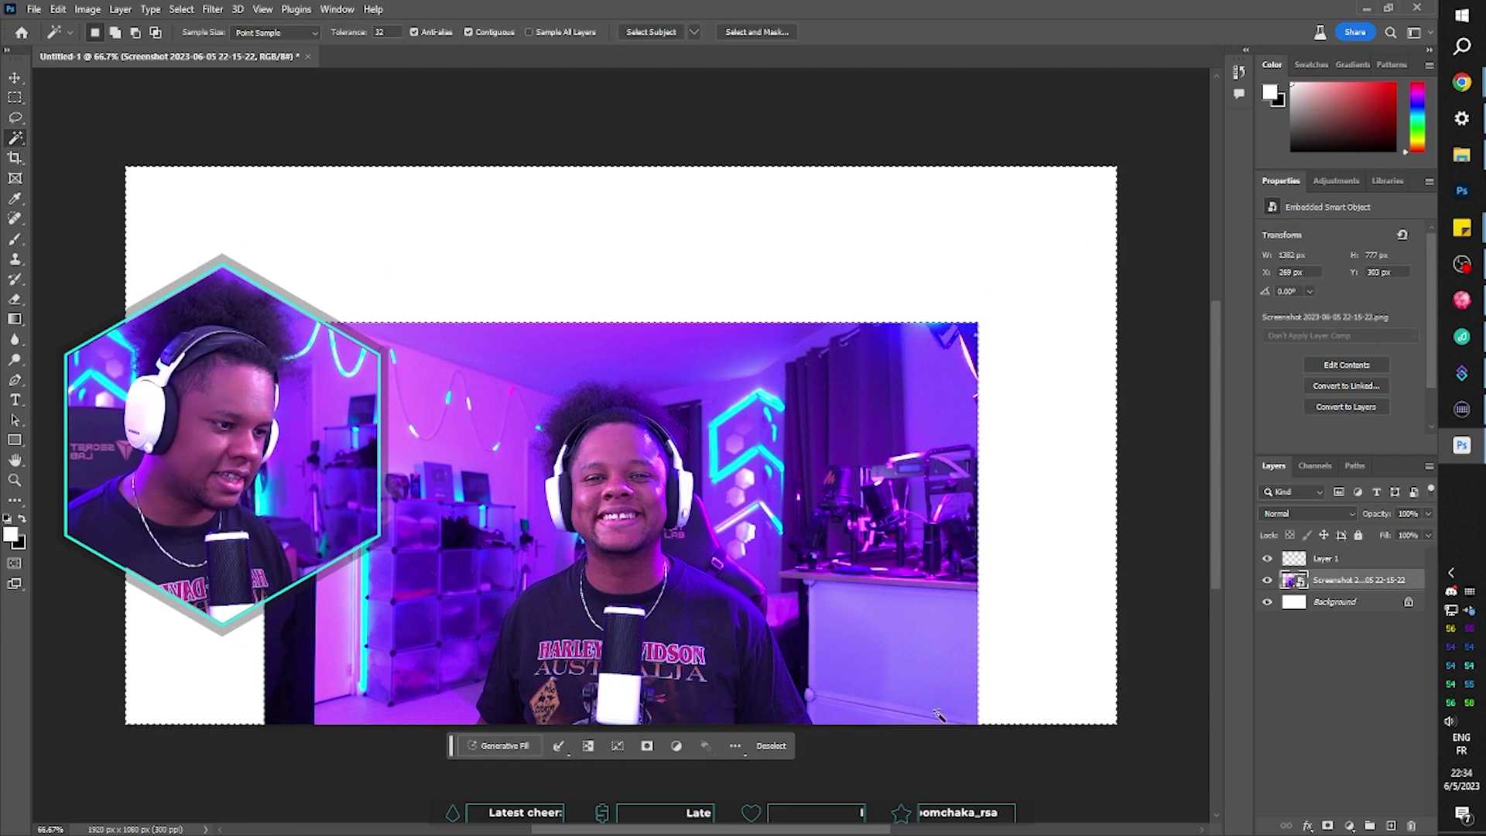
{"action": "left_click", "coordinate": [497, 745]}
{"action": "left_click", "coordinate": [716, 746]}
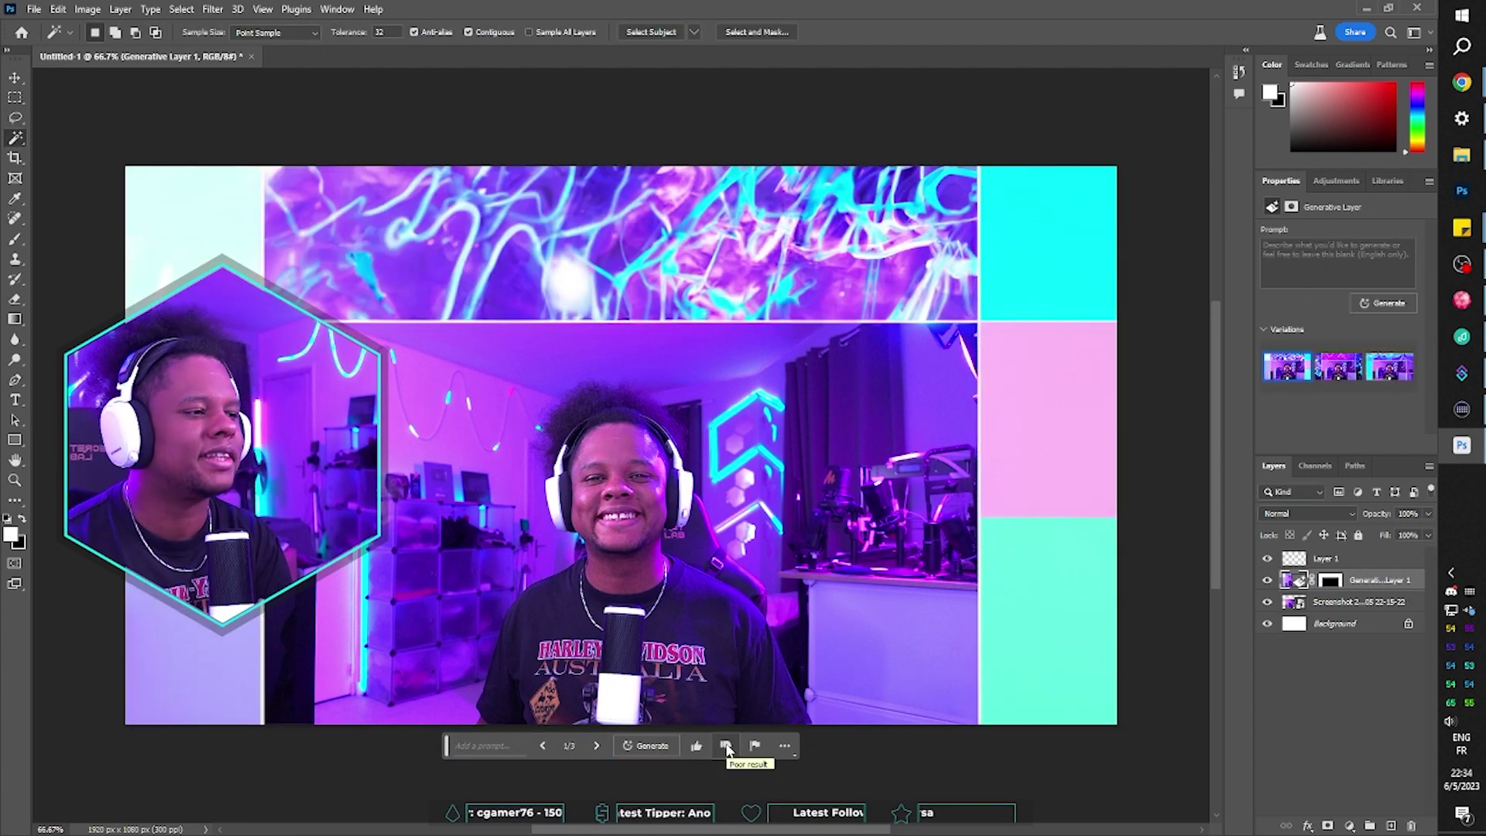
Browse the generated backgrounds, regenerate a fresh set, then delete the generated layer
{"action": "left_click", "coordinate": [597, 746]}
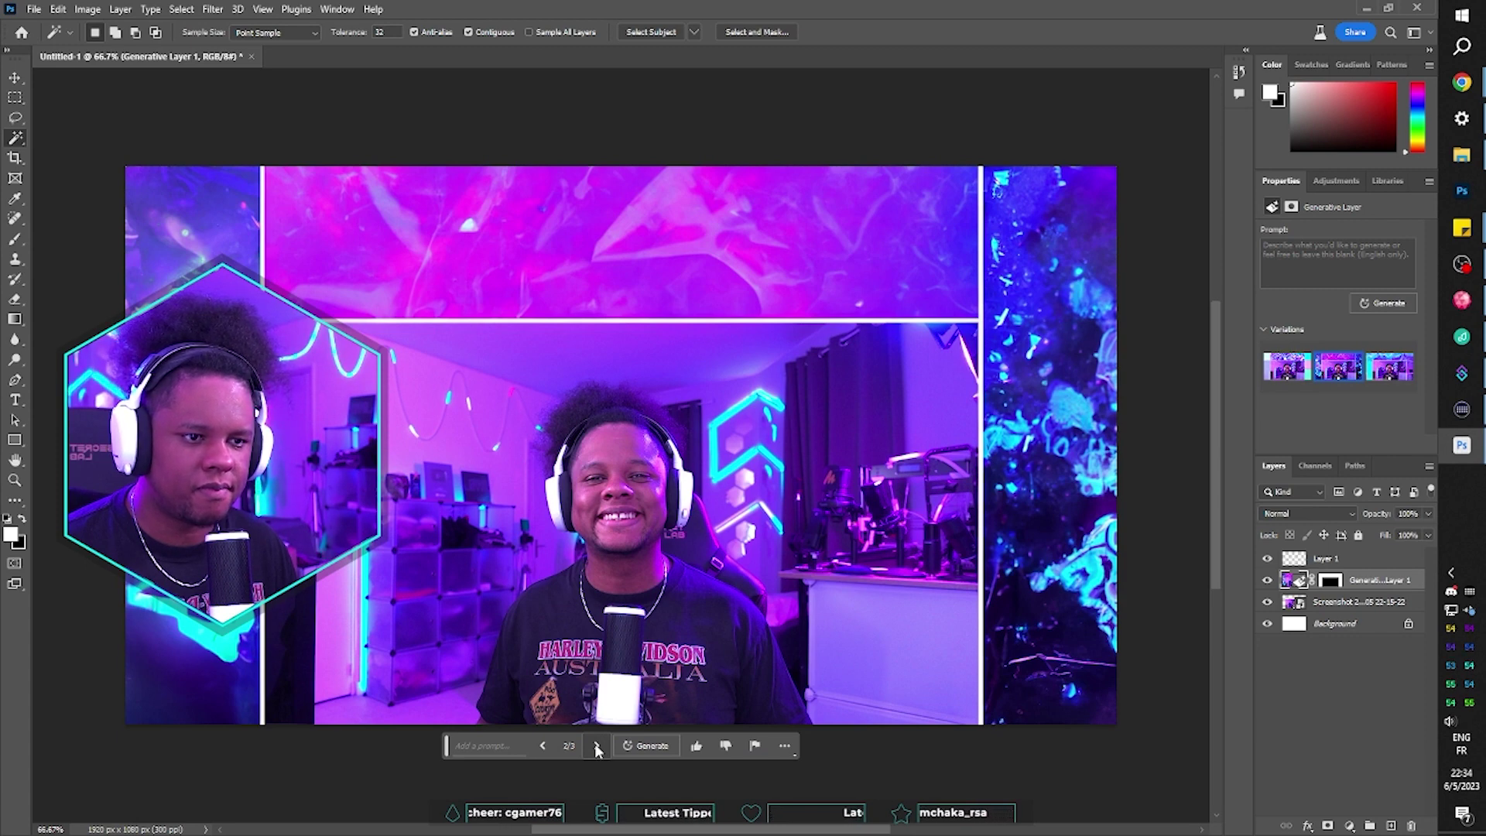
{"action": "left_click", "coordinate": [596, 746]}
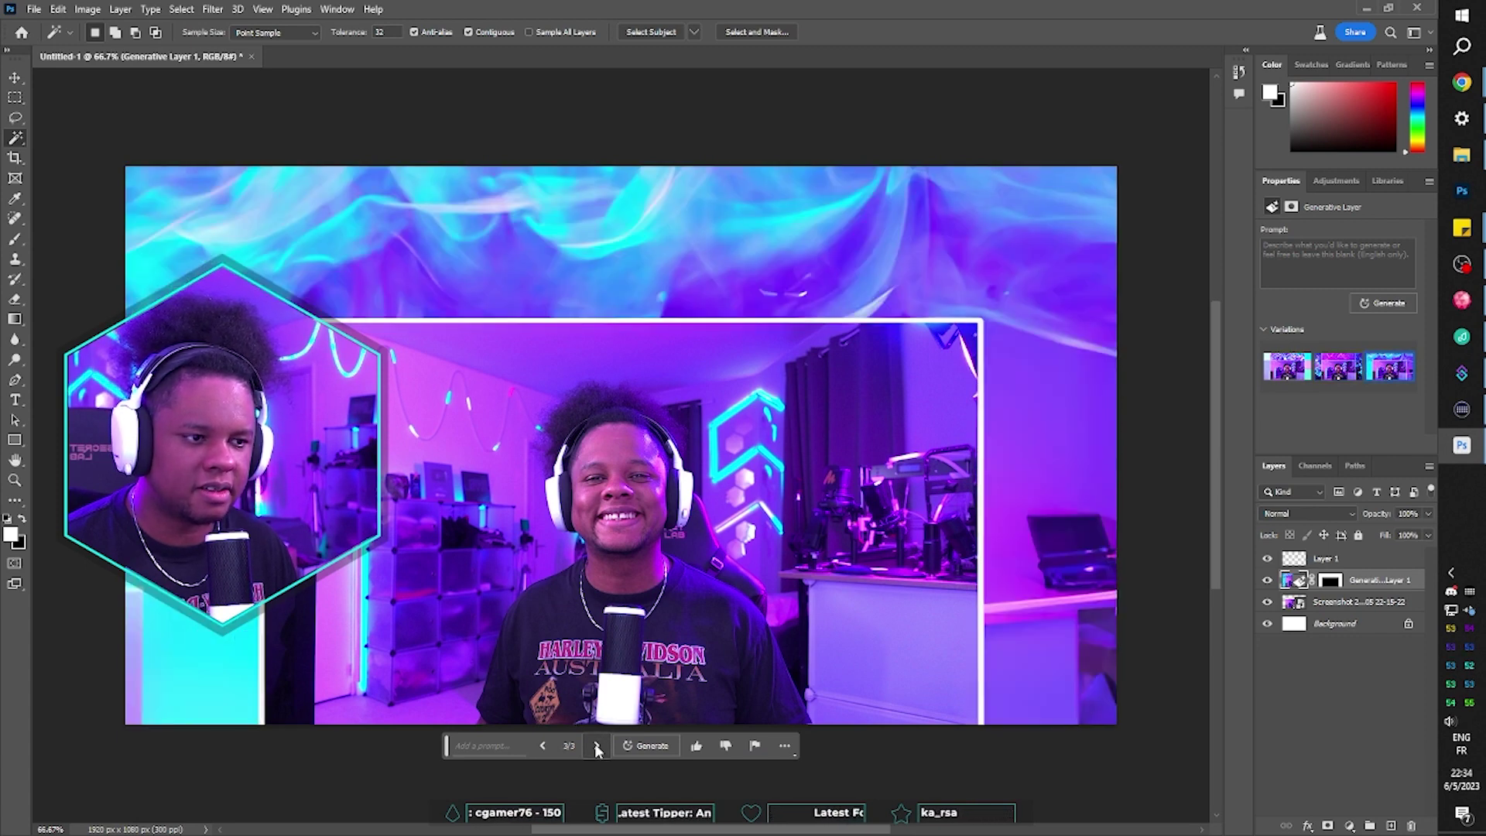
{"action": "left_click", "coordinate": [651, 745]}
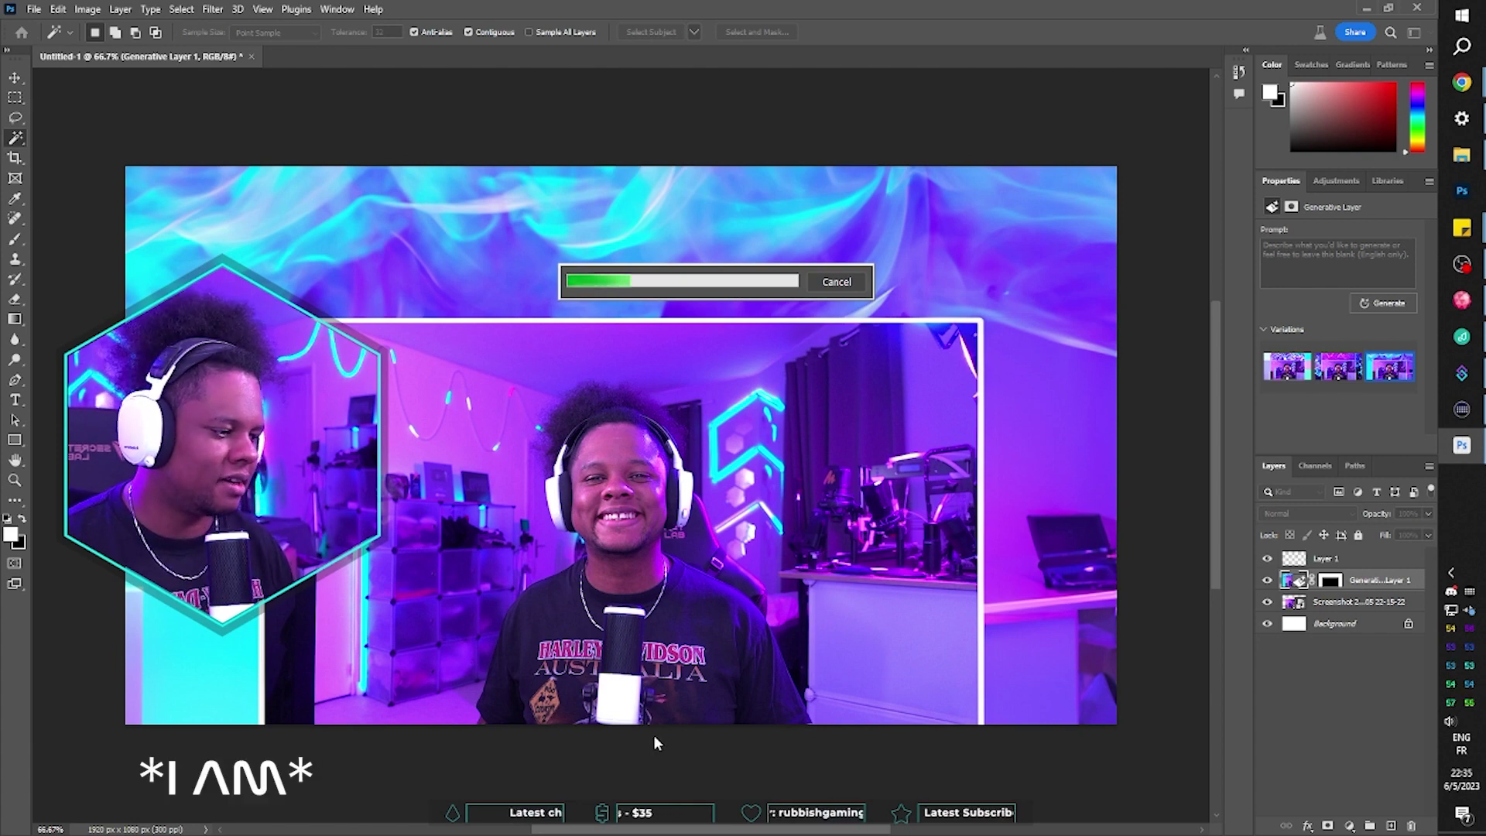
{"action": "left_click", "coordinate": [597, 746]}
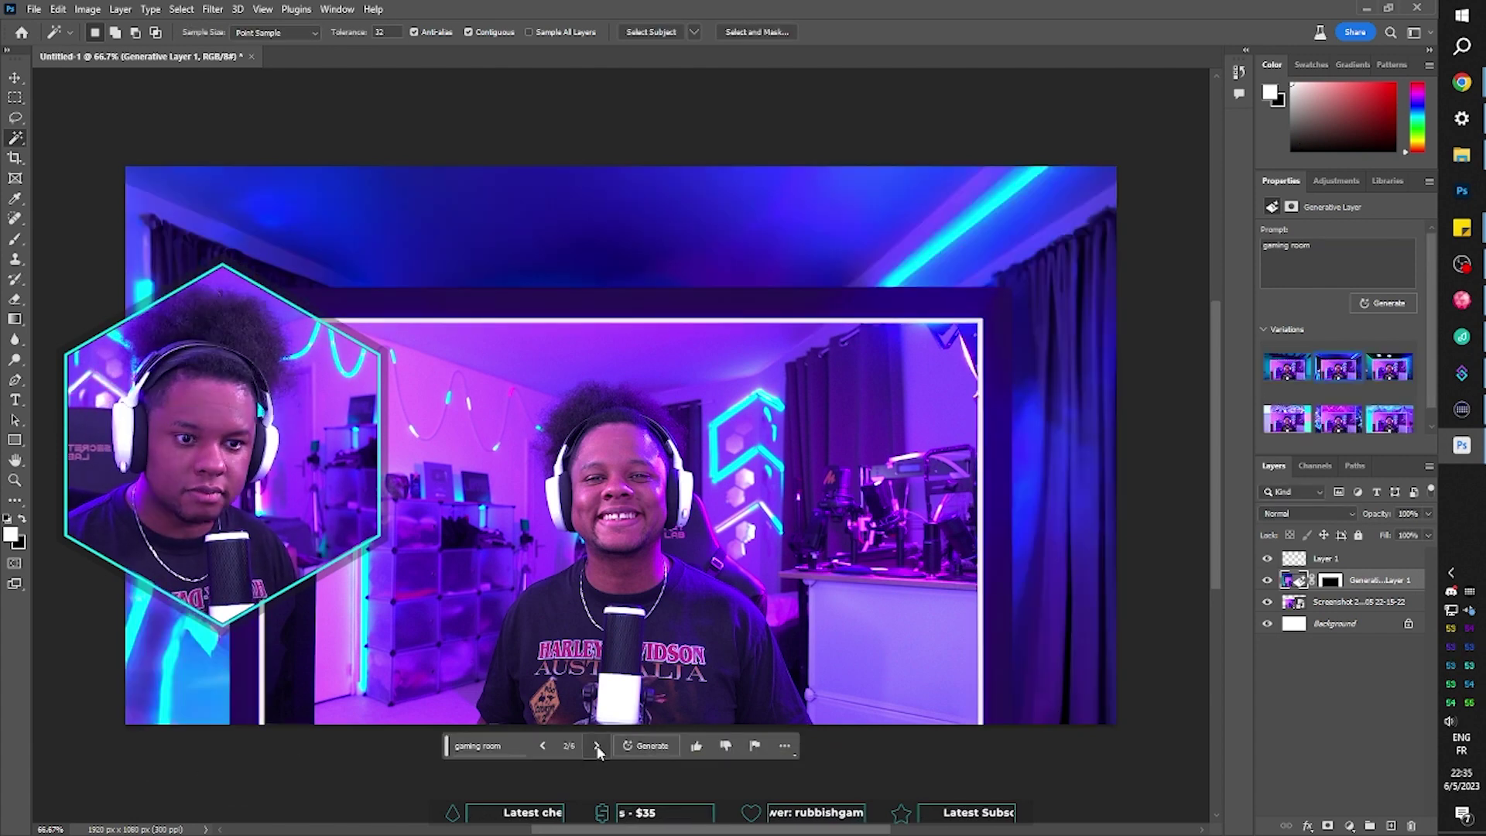
{"action": "left_click", "coordinate": [597, 746]}
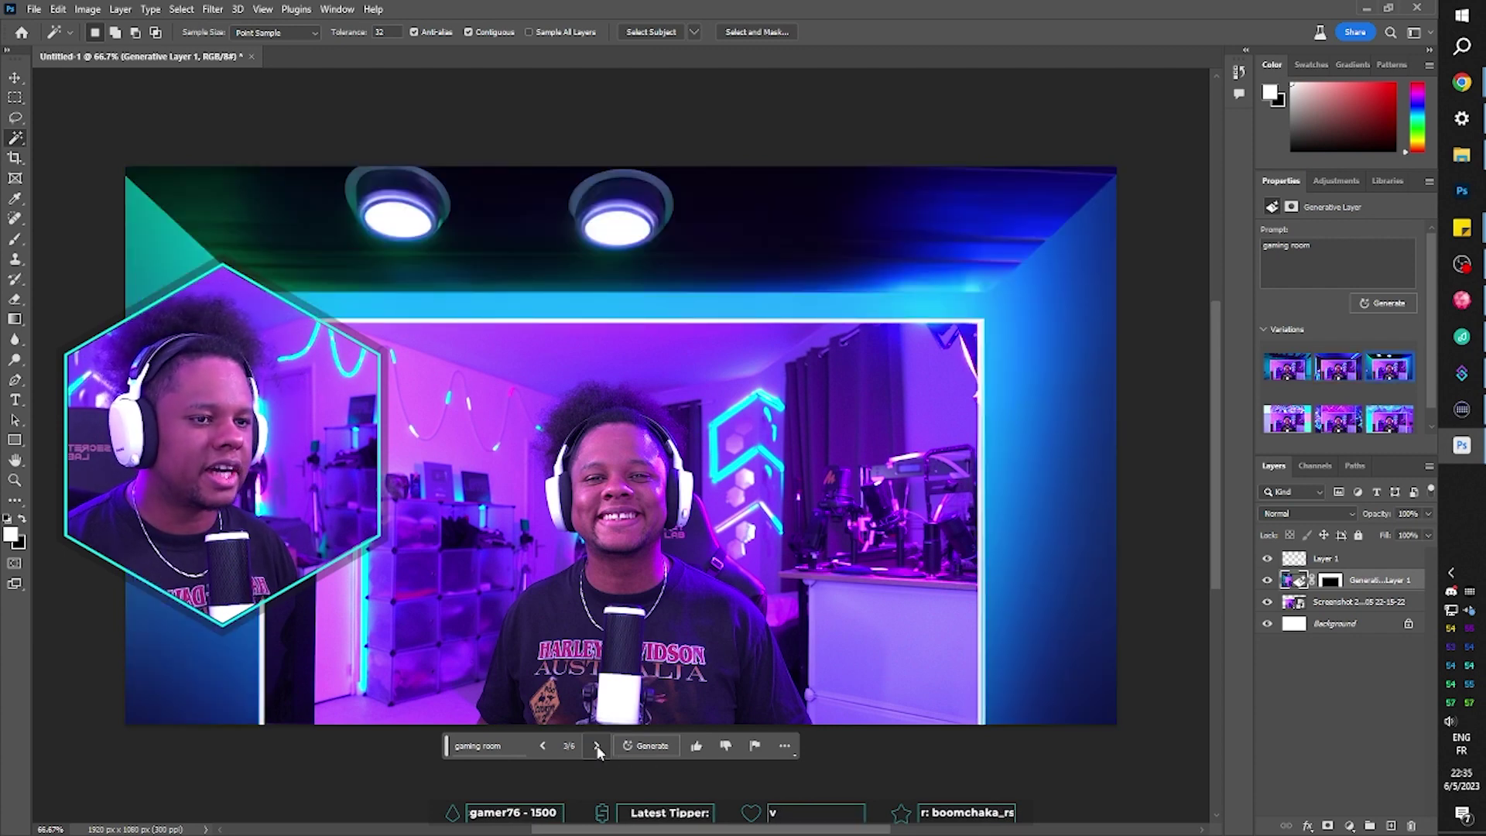
{"action": "left_click", "coordinate": [597, 747]}
{"action": "left_click", "coordinate": [596, 746]}
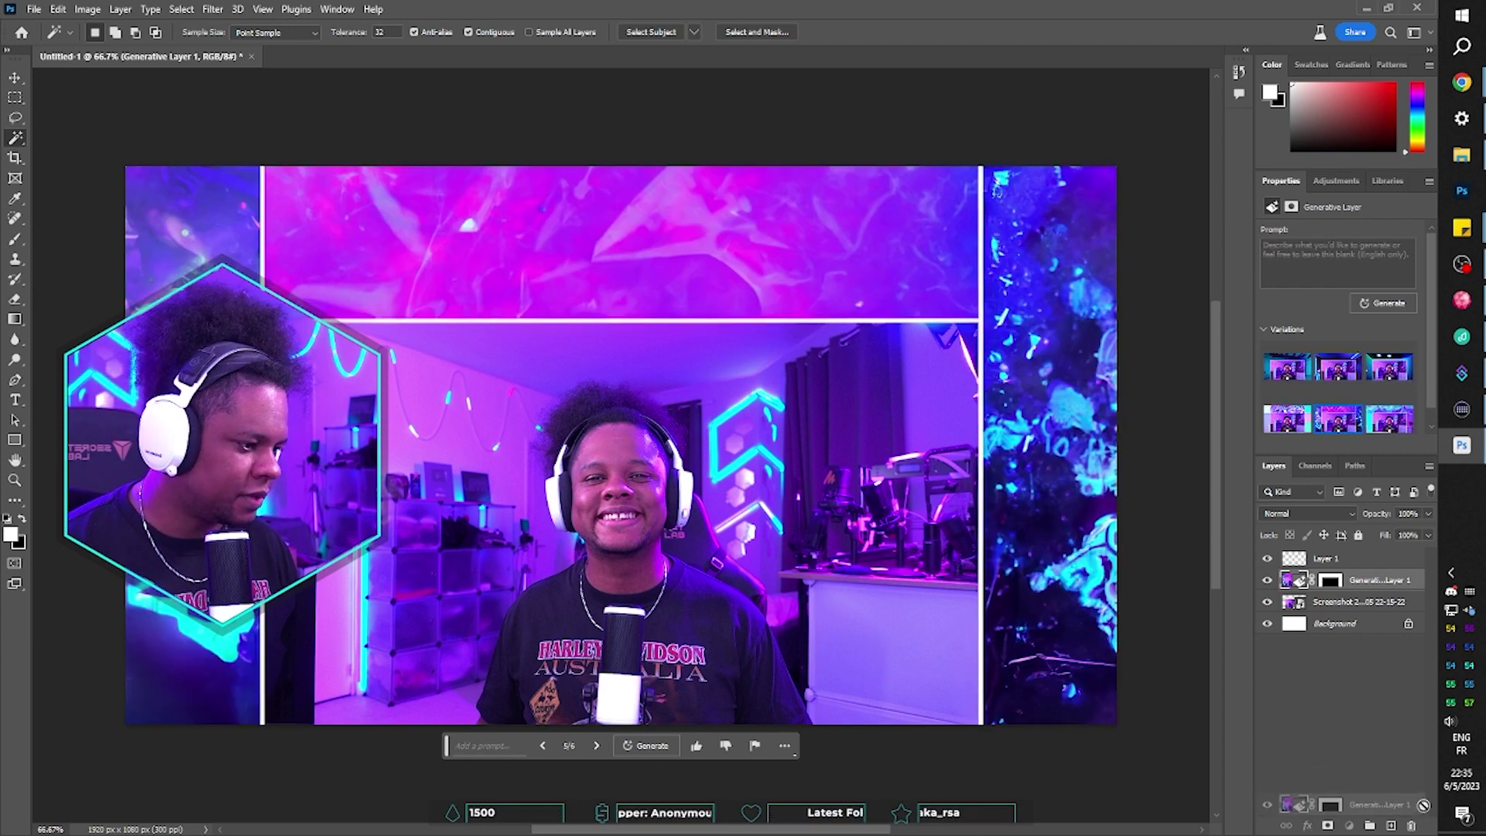
{"action": "key", "text": "Delete"}
Select the canvas border around the screenshot and generate a 'gaming room' fill
{"action": "key", "text": "m"}
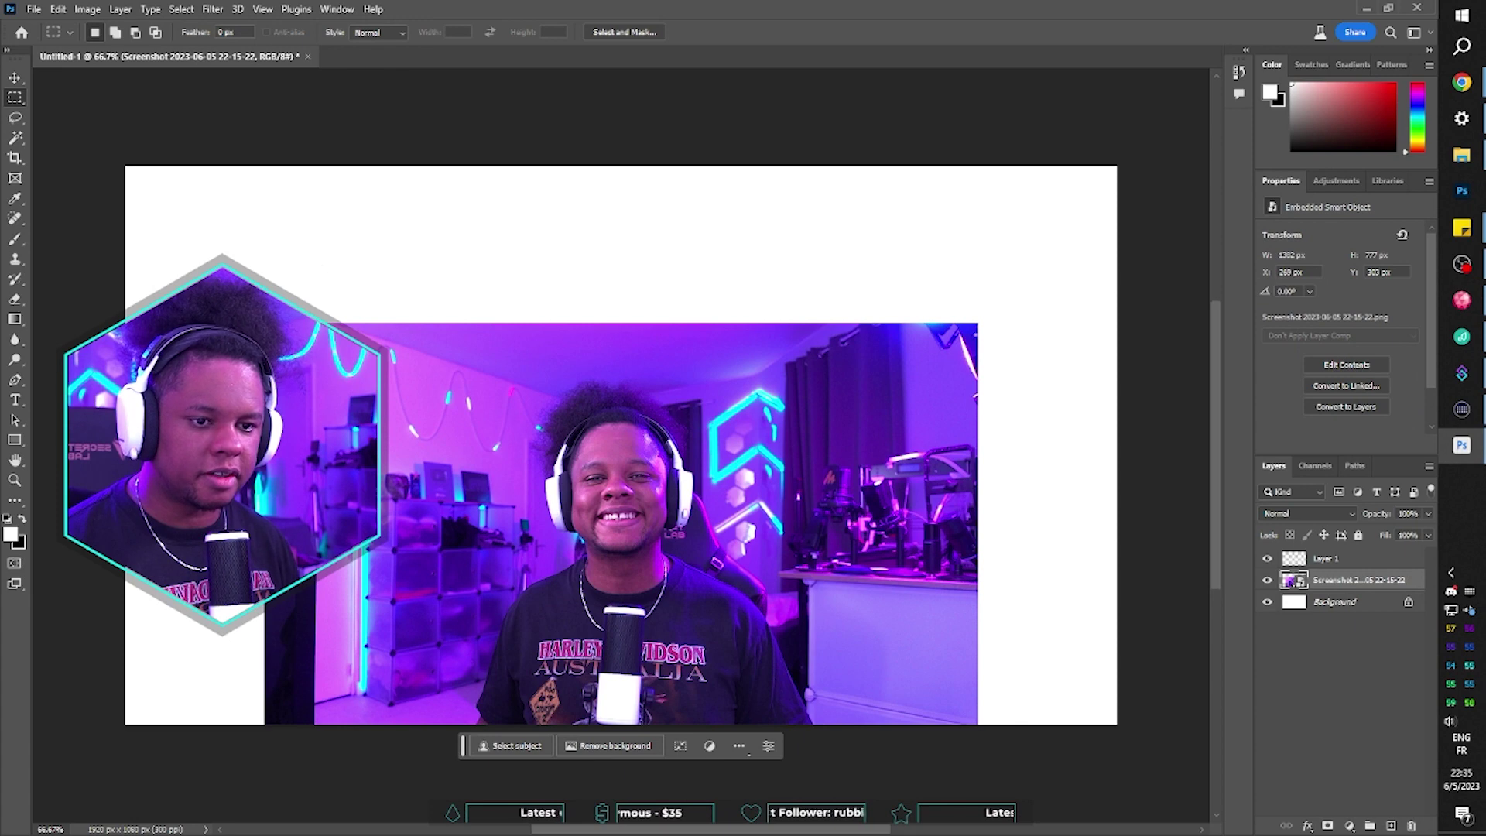
{"action": "key", "text": "ctrl+a"}
{"action": "left_click_drag", "start_coordinate": [913, 370], "coordinate": [295, 763]}
{"action": "left_click", "coordinate": [666, 746]}
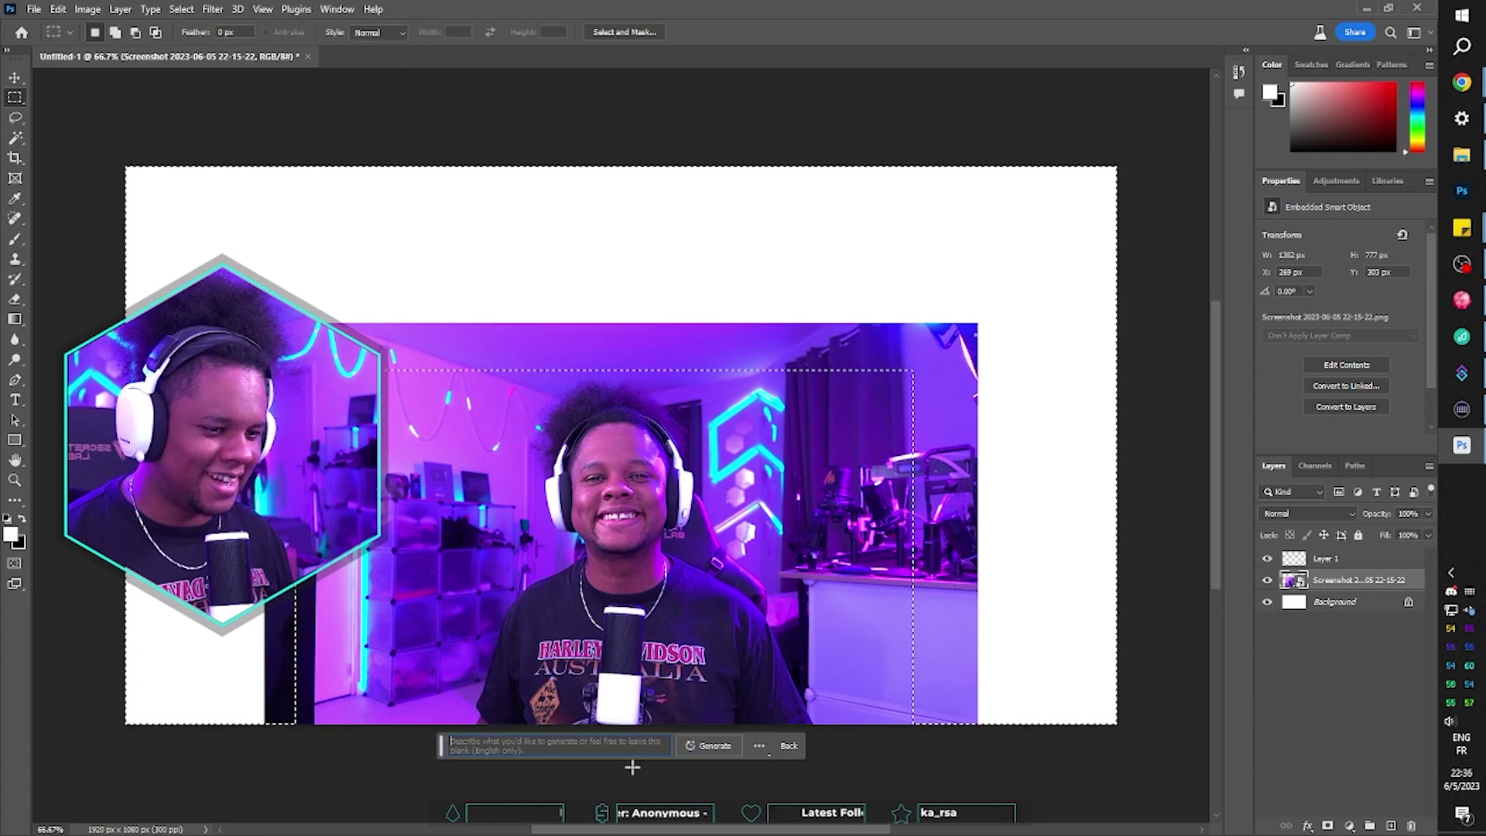
{"action": "left_click", "coordinate": [717, 746]}
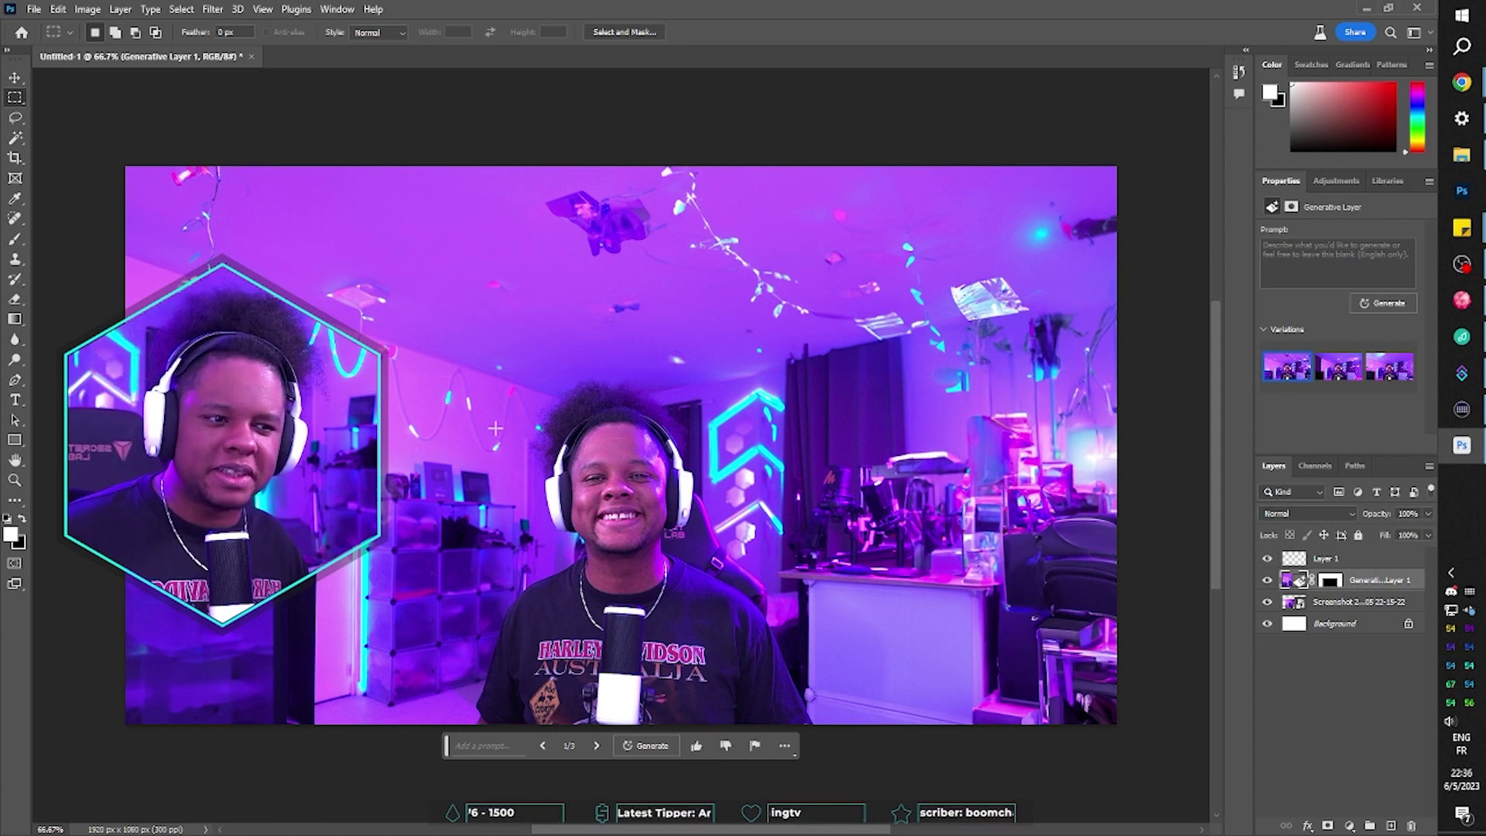
Browse the gaming room variations with the whole canvas in view and add empty Layer 2
{"action": "left_click", "coordinate": [596, 746]}
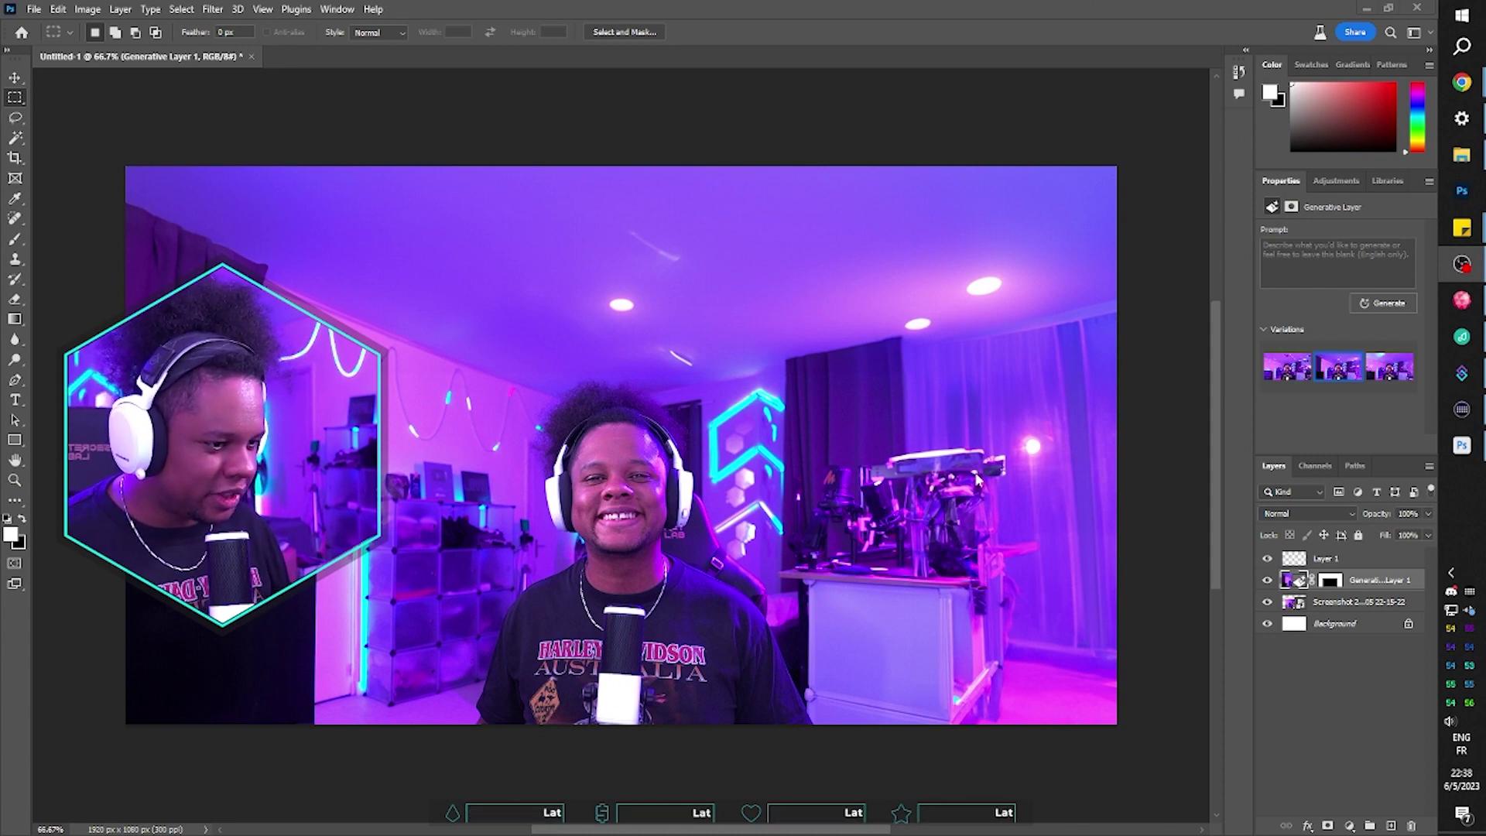
{"action": "scroll", "coordinate": [470, 479], "scroll_direction": "up", "scroll_amount": 1}
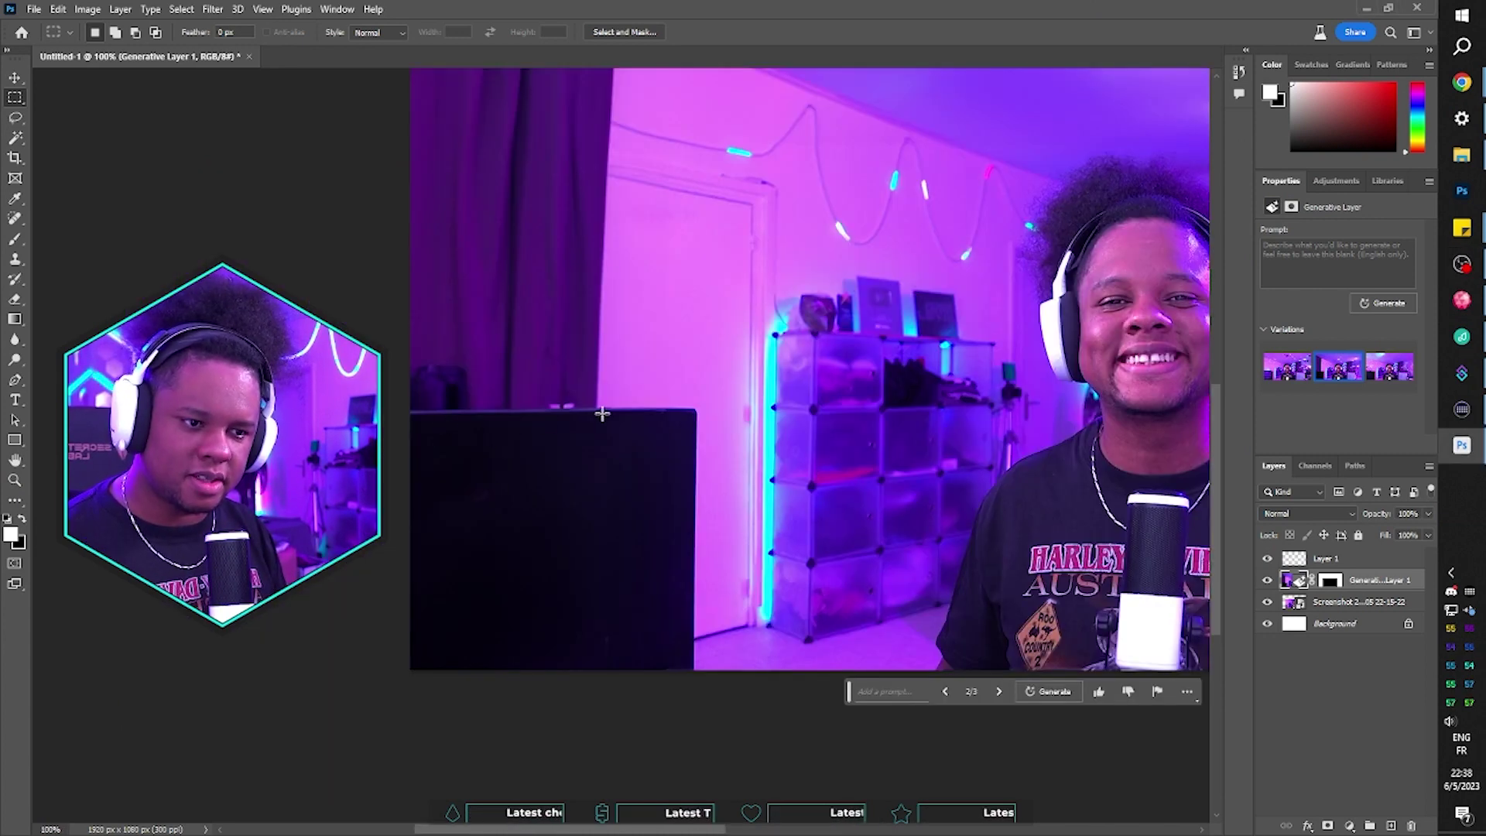
{"action": "key", "text": "ctrl+minus"}
{"action": "left_click", "coordinate": [608, 735]}
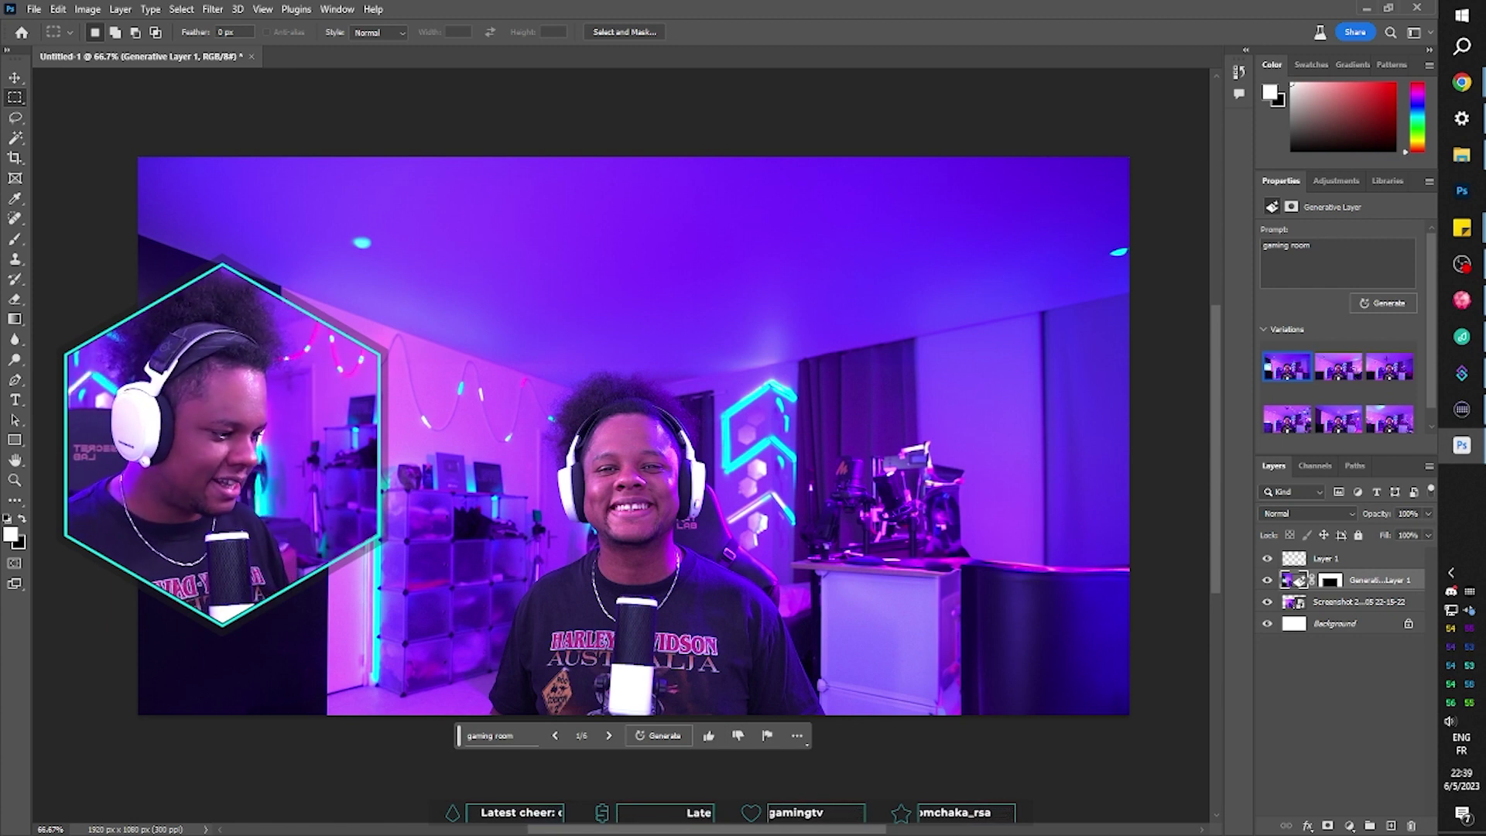
{"action": "left_click", "coordinate": [608, 736]}
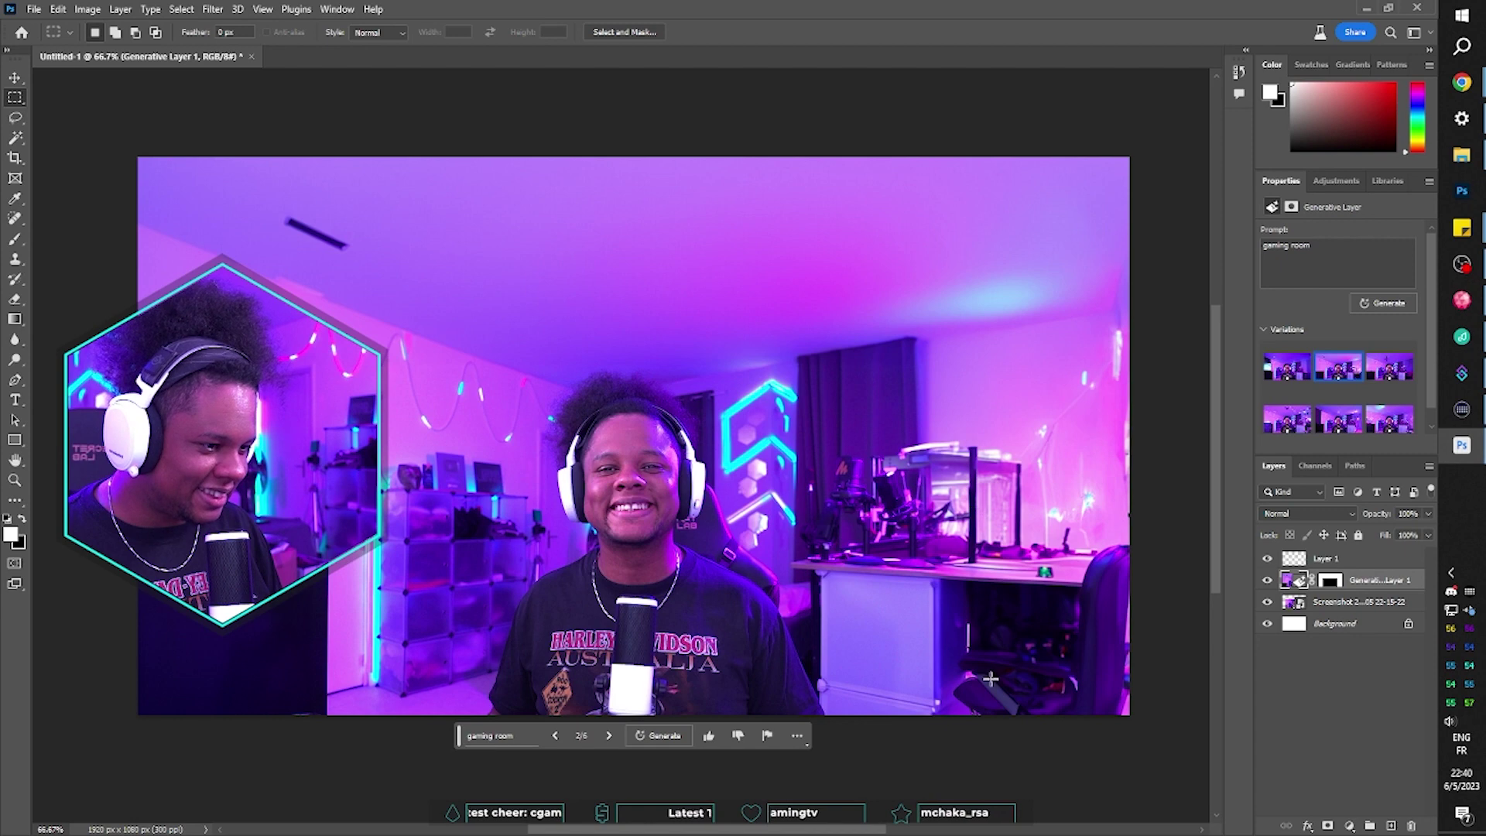
{"action": "left_click", "coordinate": [612, 735]}
{"action": "key", "text": "ctrl+v"}
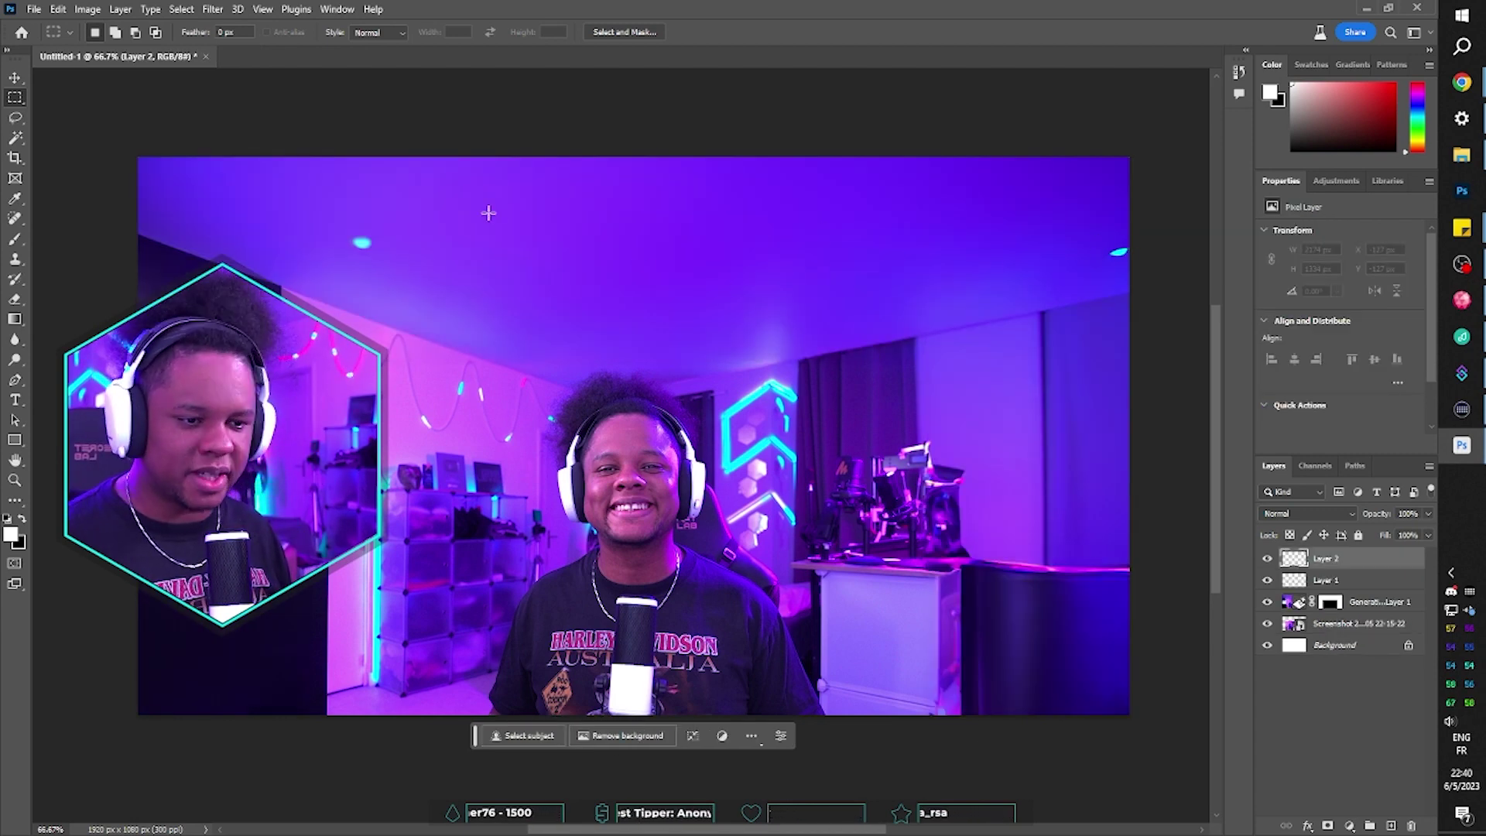
Hide the screenshot and background layers, then marquee a right-wall area for the 'Funk pop shelf'
{"action": "key", "text": "s"}
{"action": "left_click_drag", "start_coordinate": [1267, 623], "coordinate": [1272, 651]}
{"action": "left_click", "coordinate": [34, 9]}
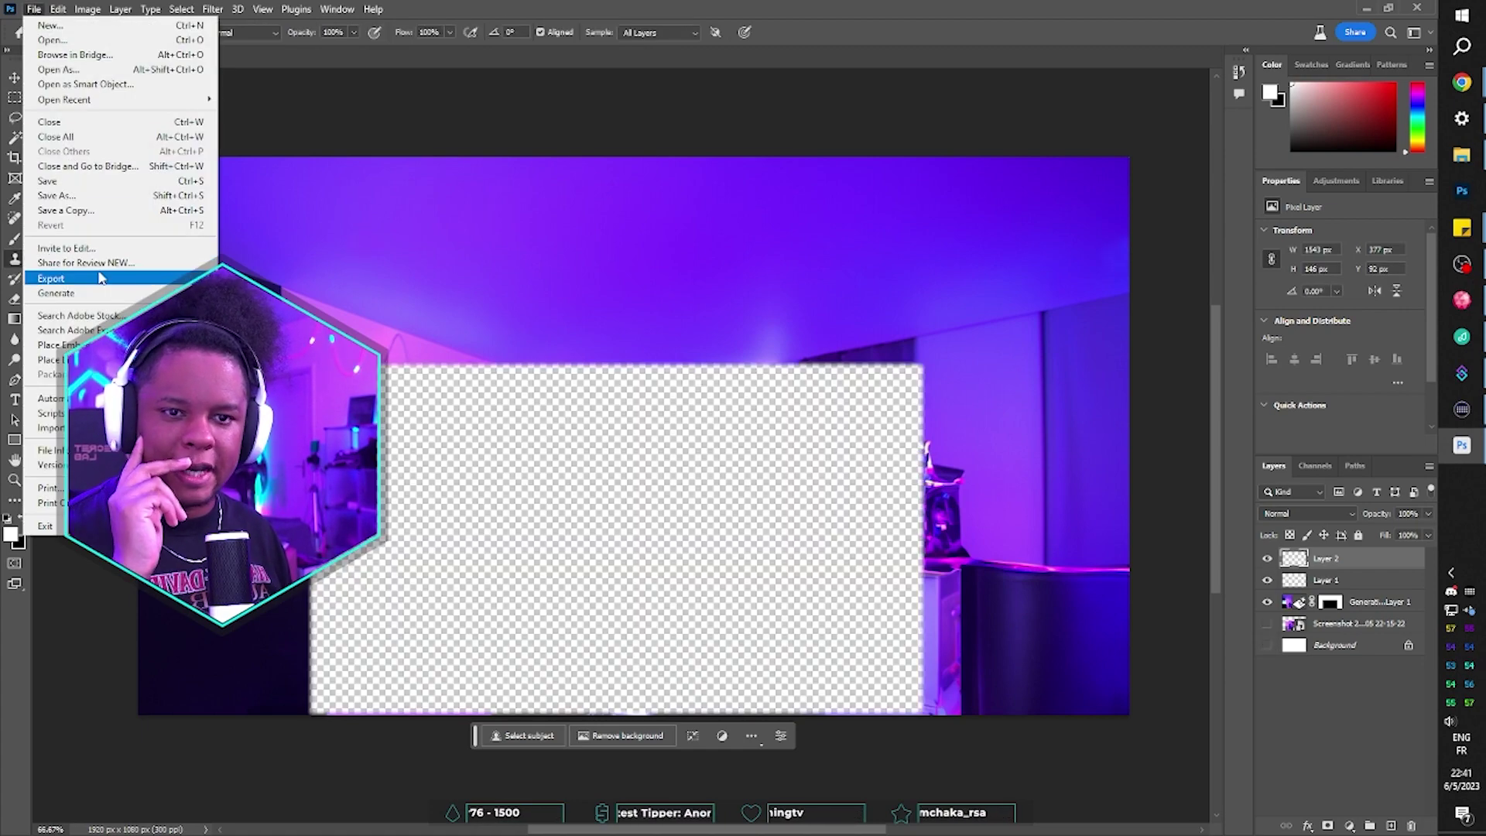
{"action": "key", "text": "Escape"}
{"action": "left_click", "coordinate": [1462, 264]}
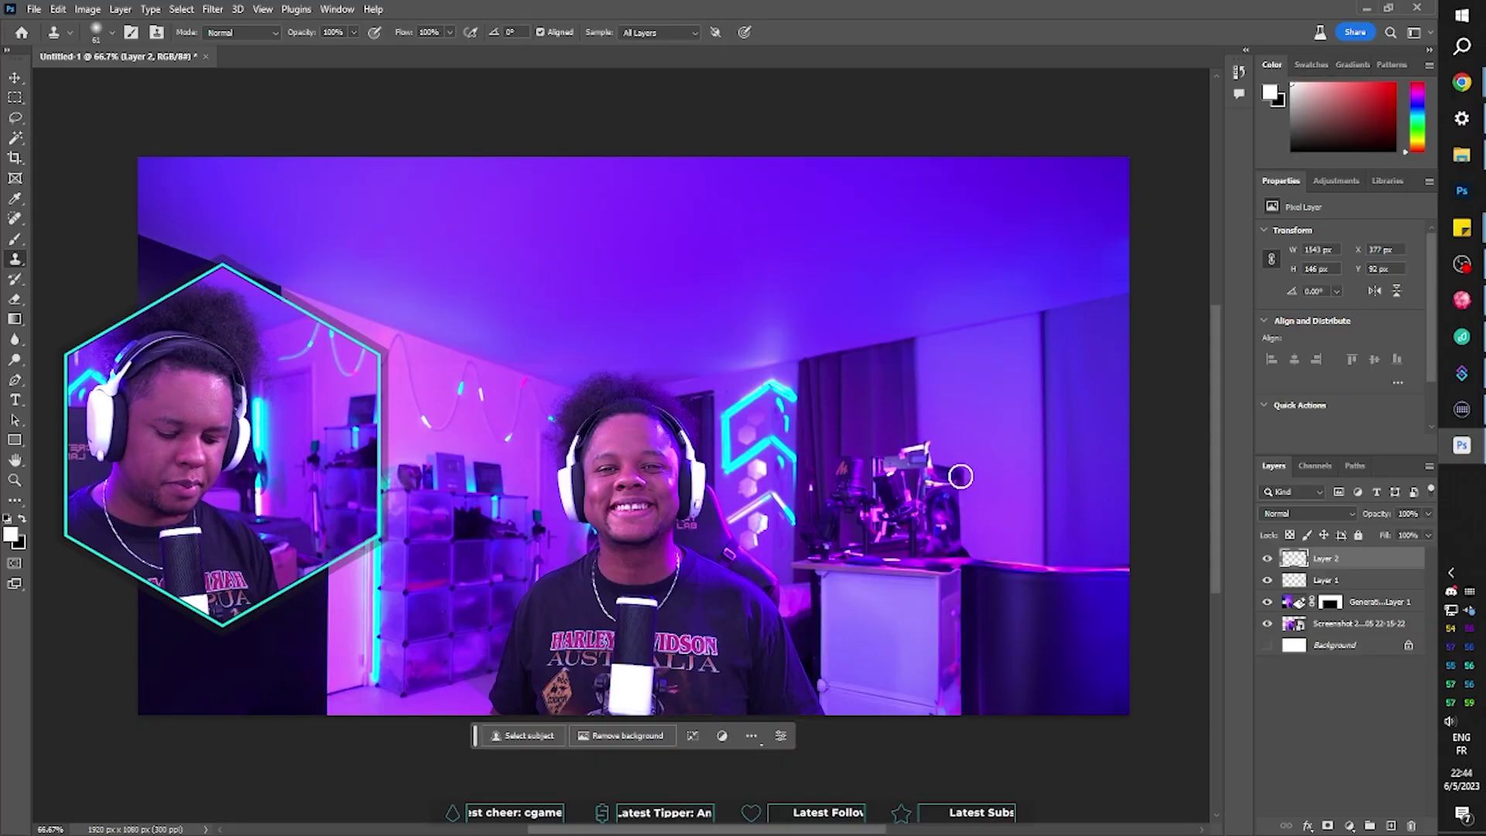
{"action": "key", "text": "m"}
{"action": "left_click_drag", "start_coordinate": [970, 343], "coordinate": [1155, 566]}
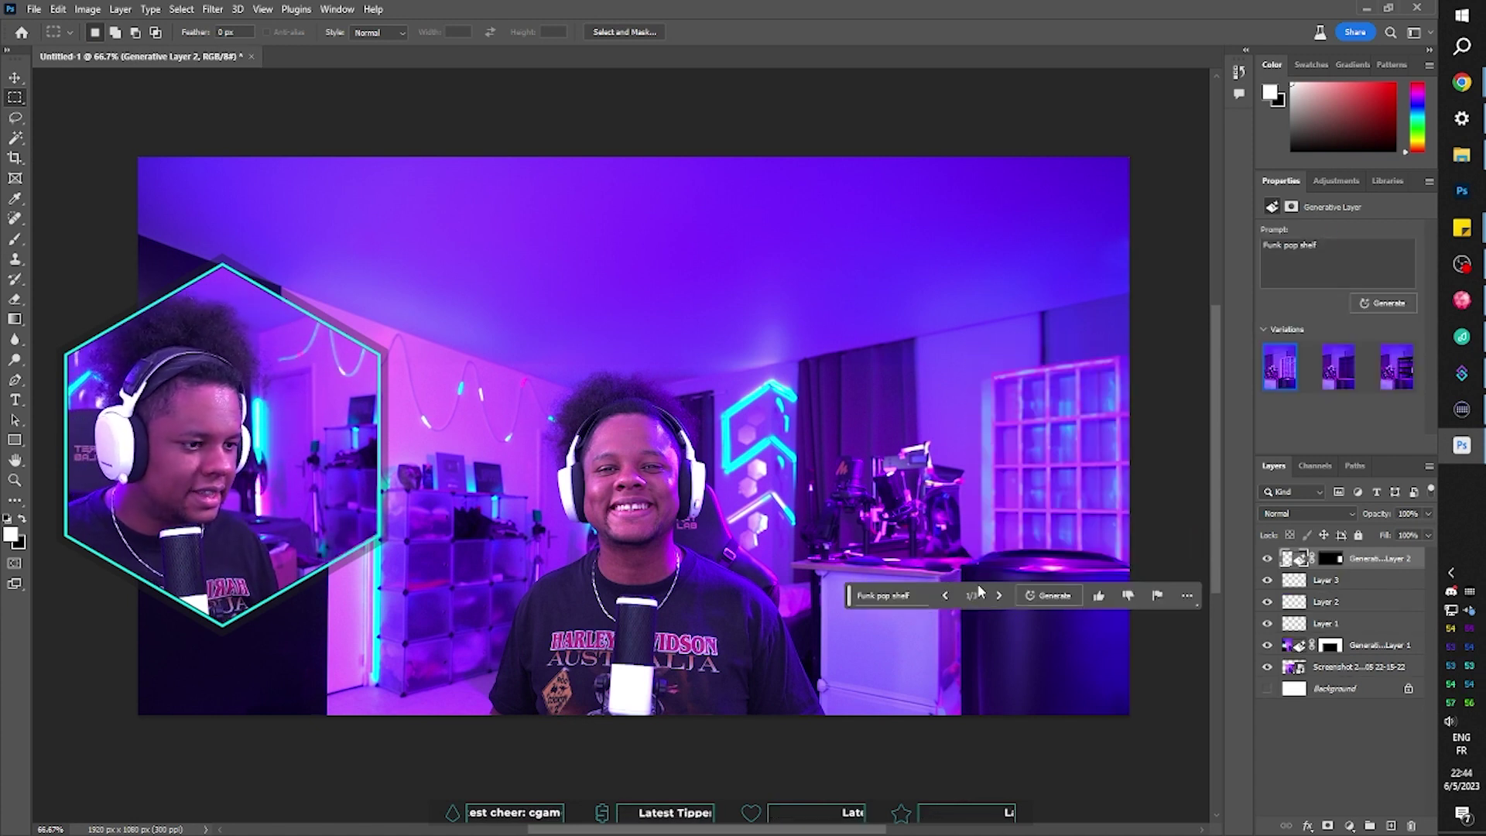
Browse the second and third shelf variations and the next chandelier variation
{"action": "left_click", "coordinate": [1000, 596]}
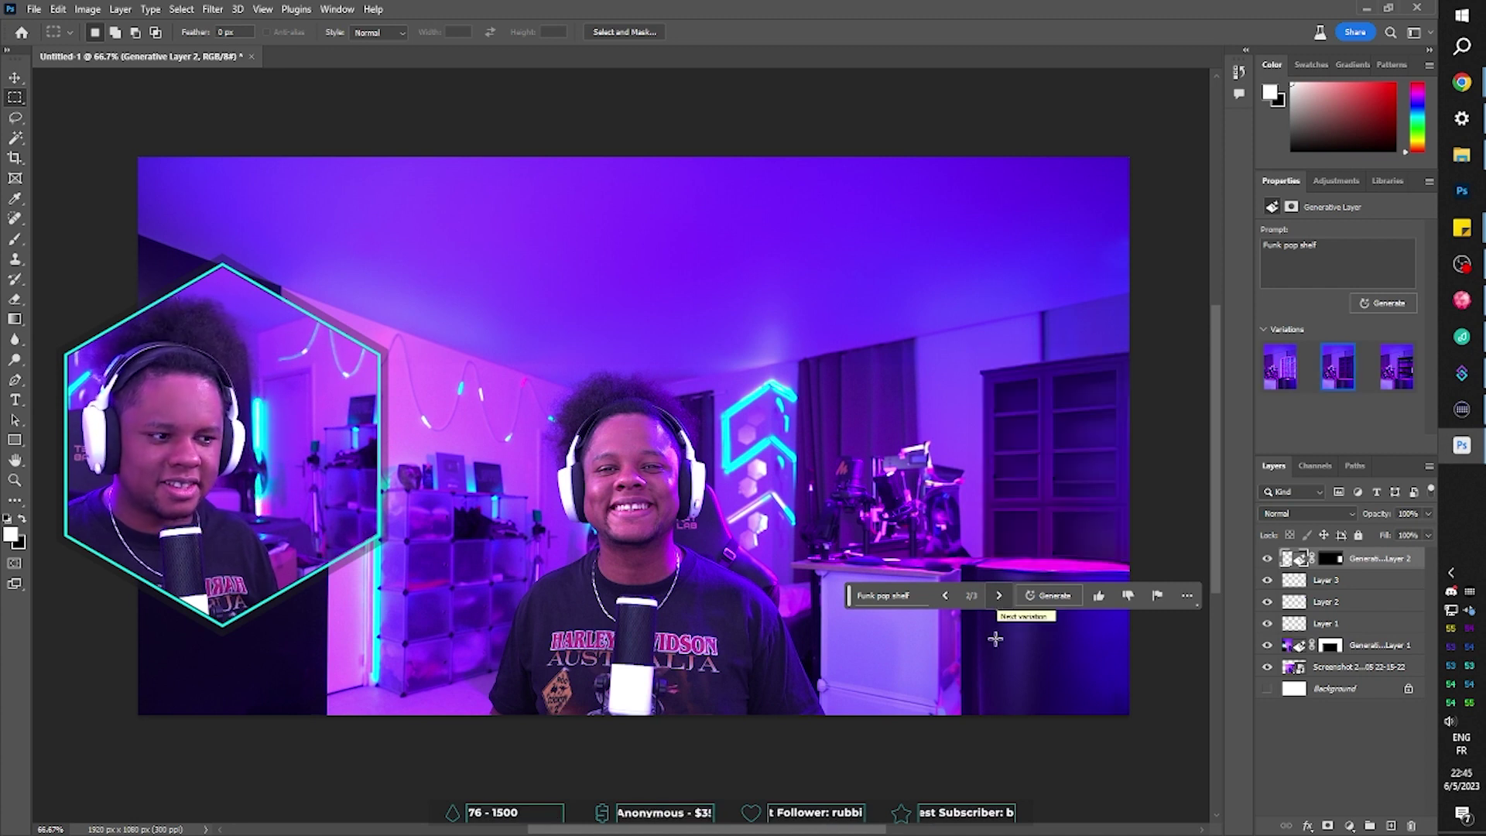
{"action": "left_click", "coordinate": [999, 597]}
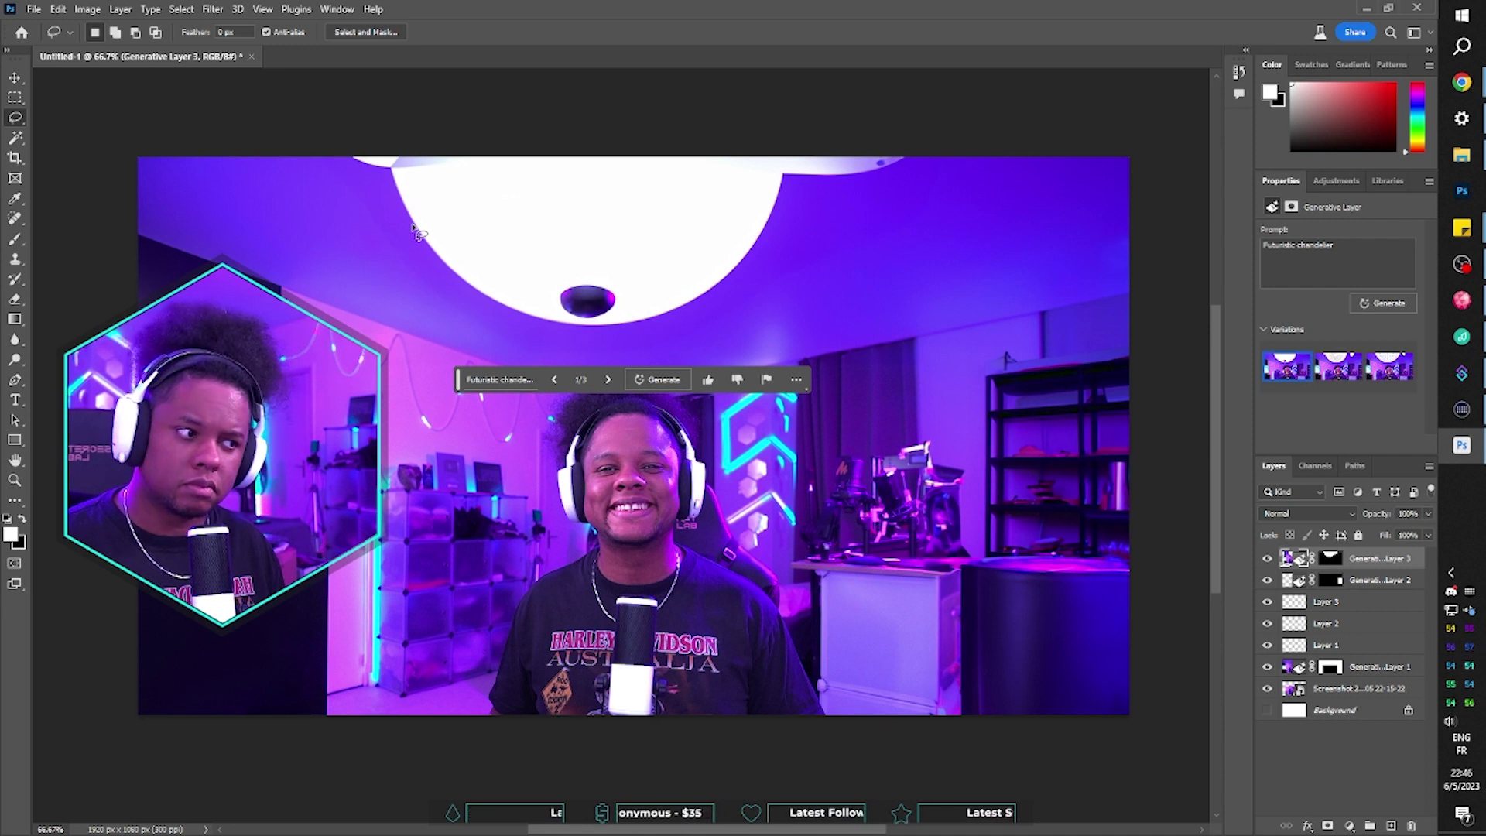
{"action": "left_click", "coordinate": [609, 381]}
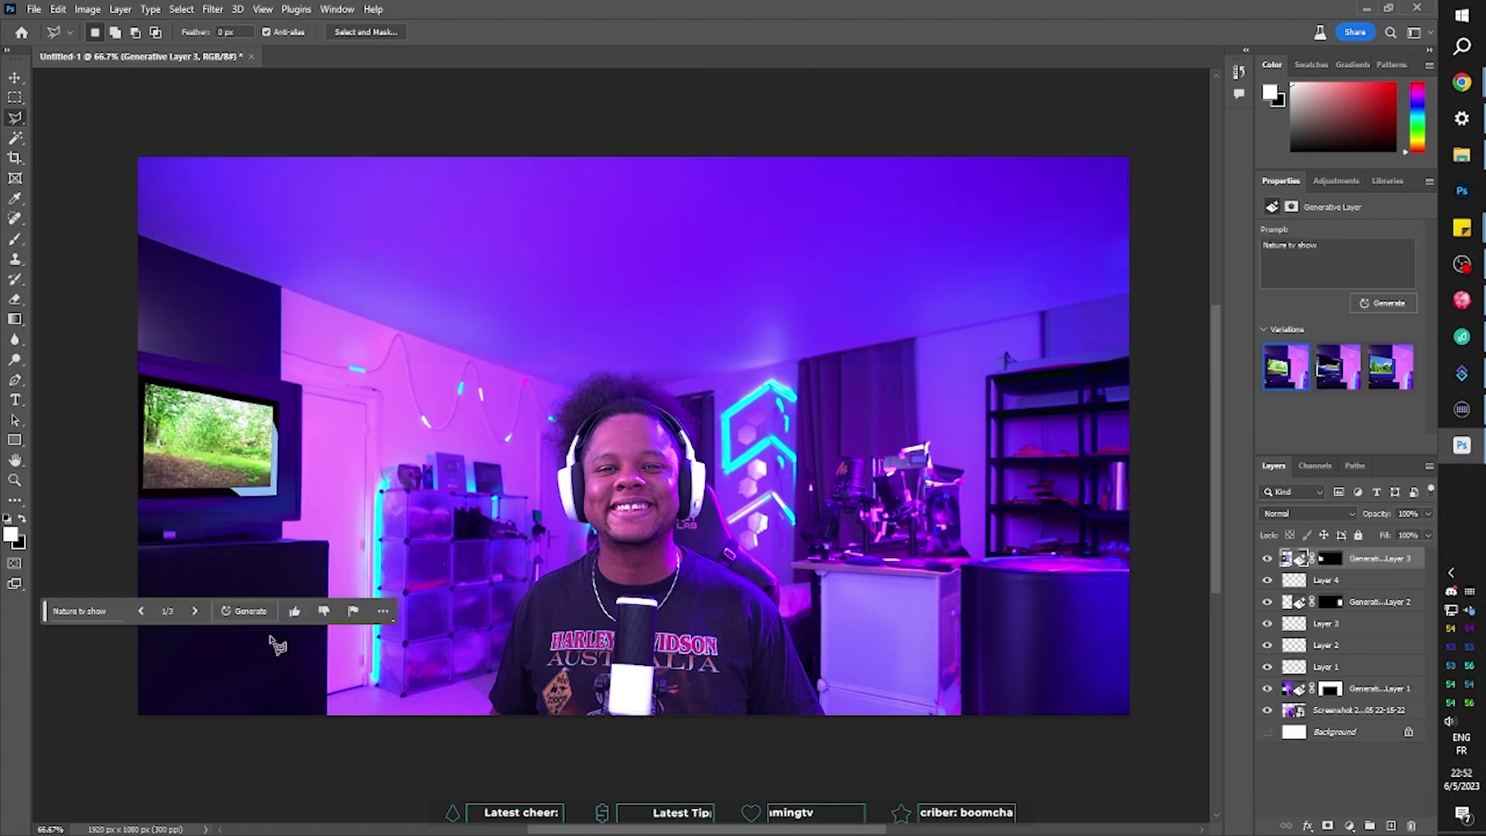
Cycle the left-wall TV images and settle on the third 'kids show' doll-figure variation
{"action": "left_click", "coordinate": [195, 611]}
{"action": "left_click", "coordinate": [194, 610]}
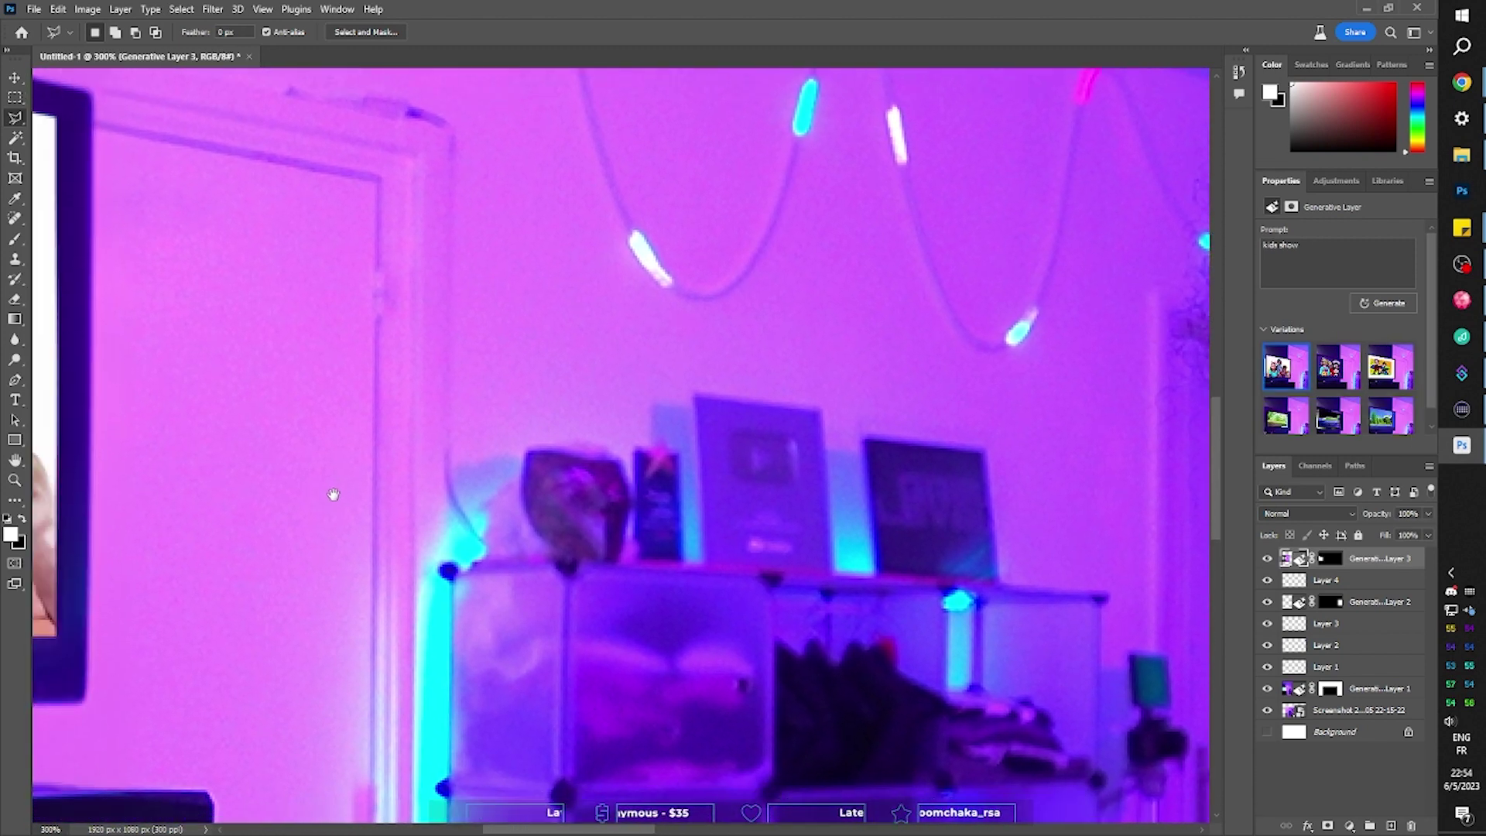
{"action": "left_click_drag", "start_coordinate": [334, 494], "coordinate": [780, 471]}
{"action": "left_click_drag", "start_coordinate": [299, 465], "coordinate": [673, 497]}
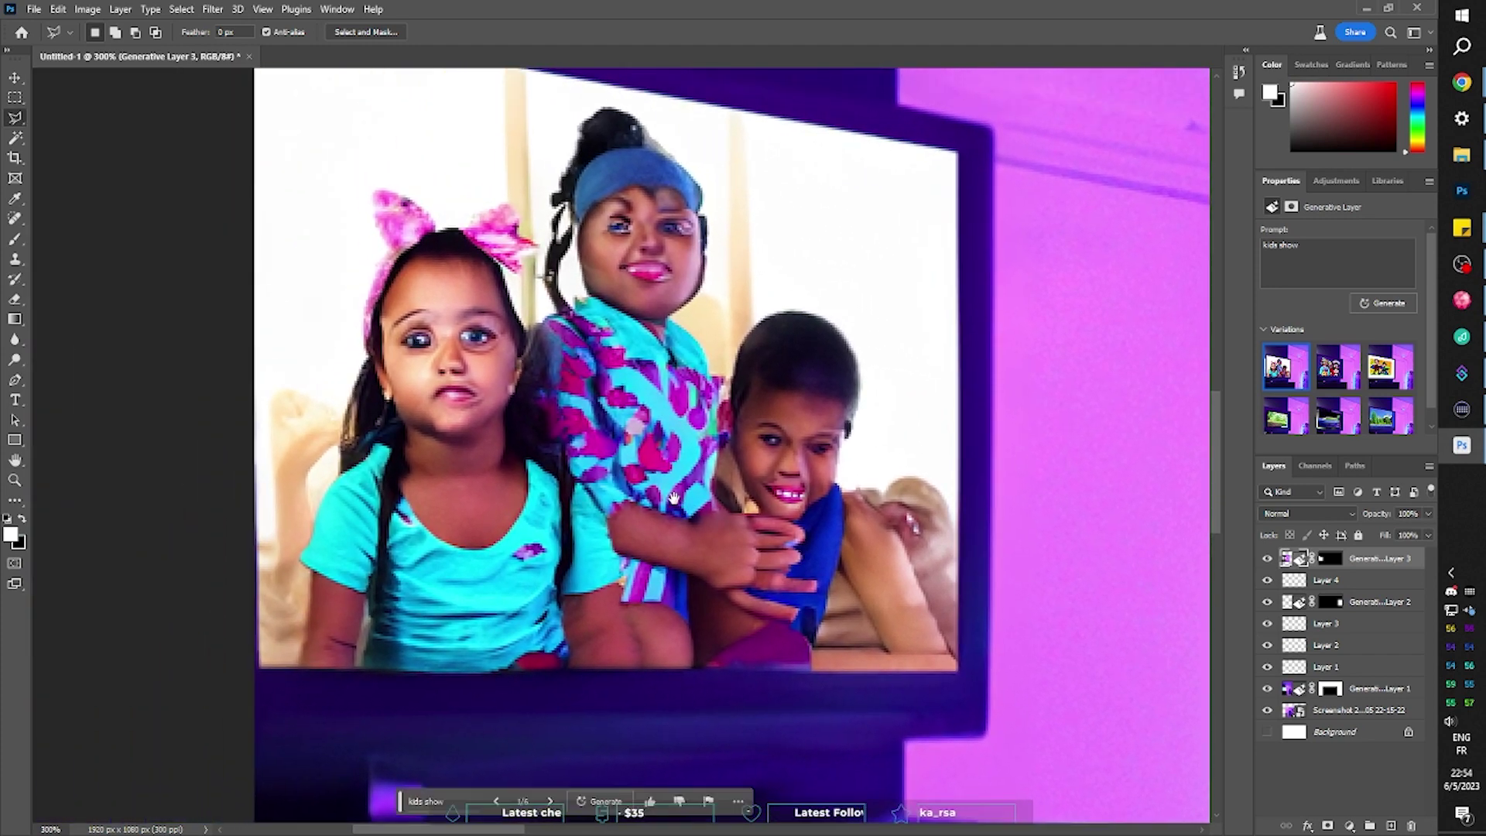
{"action": "left_click", "coordinate": [551, 801]}
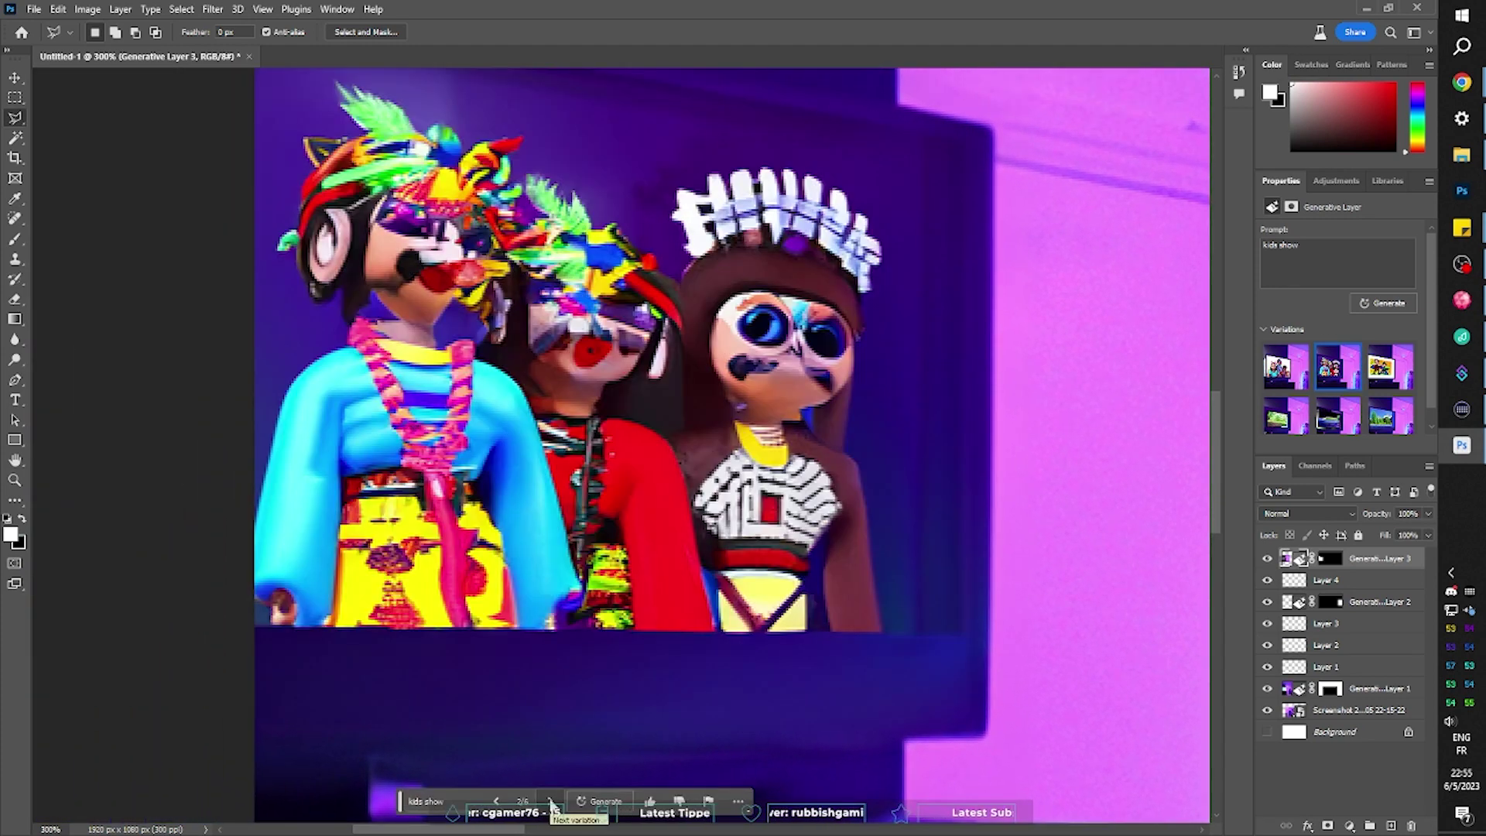
{"action": "left_click", "coordinate": [550, 801]}
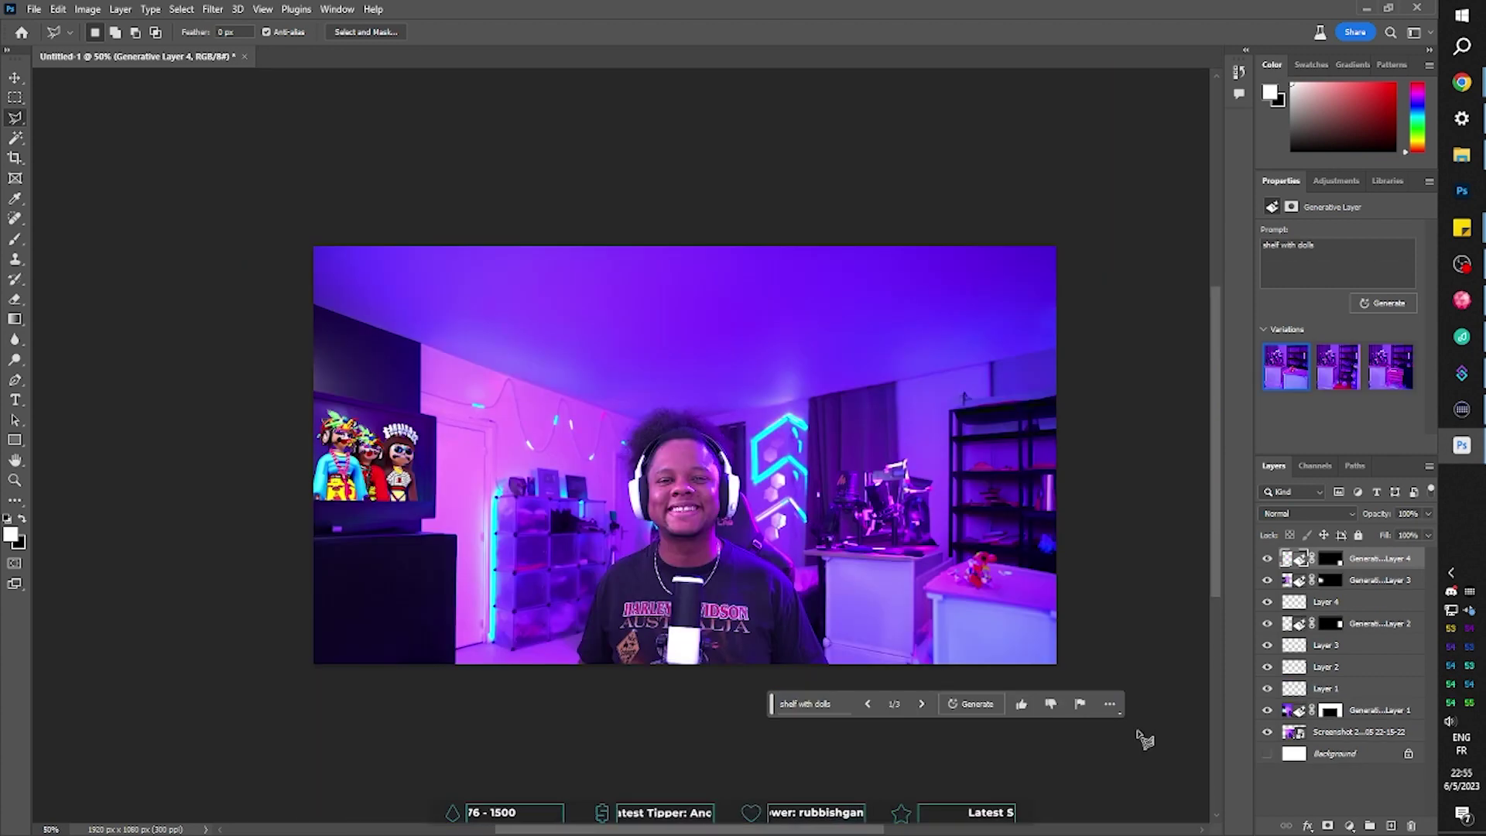
Settle on the plush-toy 'shelf with dolls' variation and give it a thumbs-up
{"action": "left_click", "coordinate": [921, 706]}
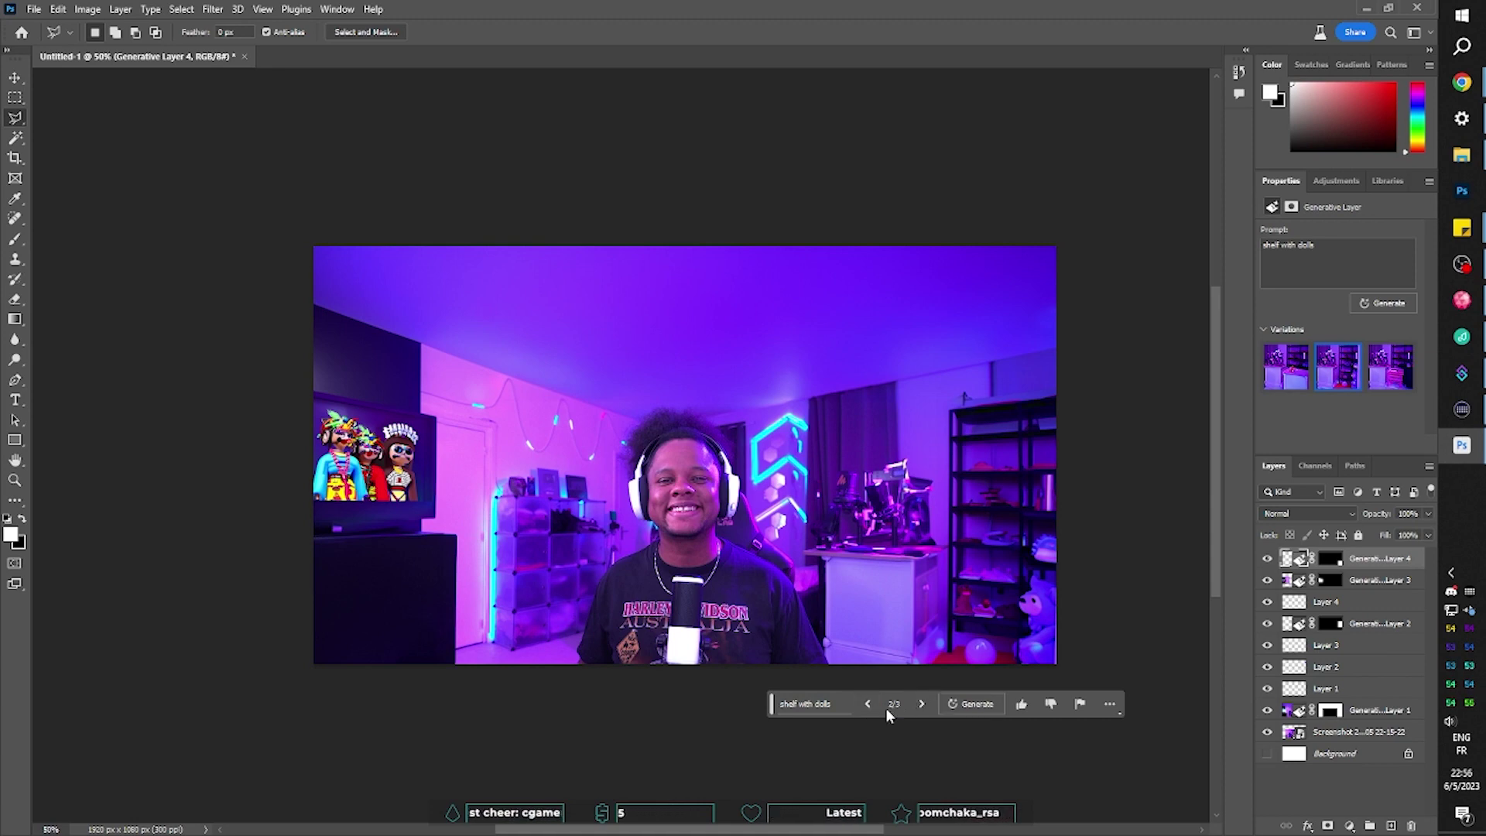
{"action": "key", "text": "ctrl+1"}
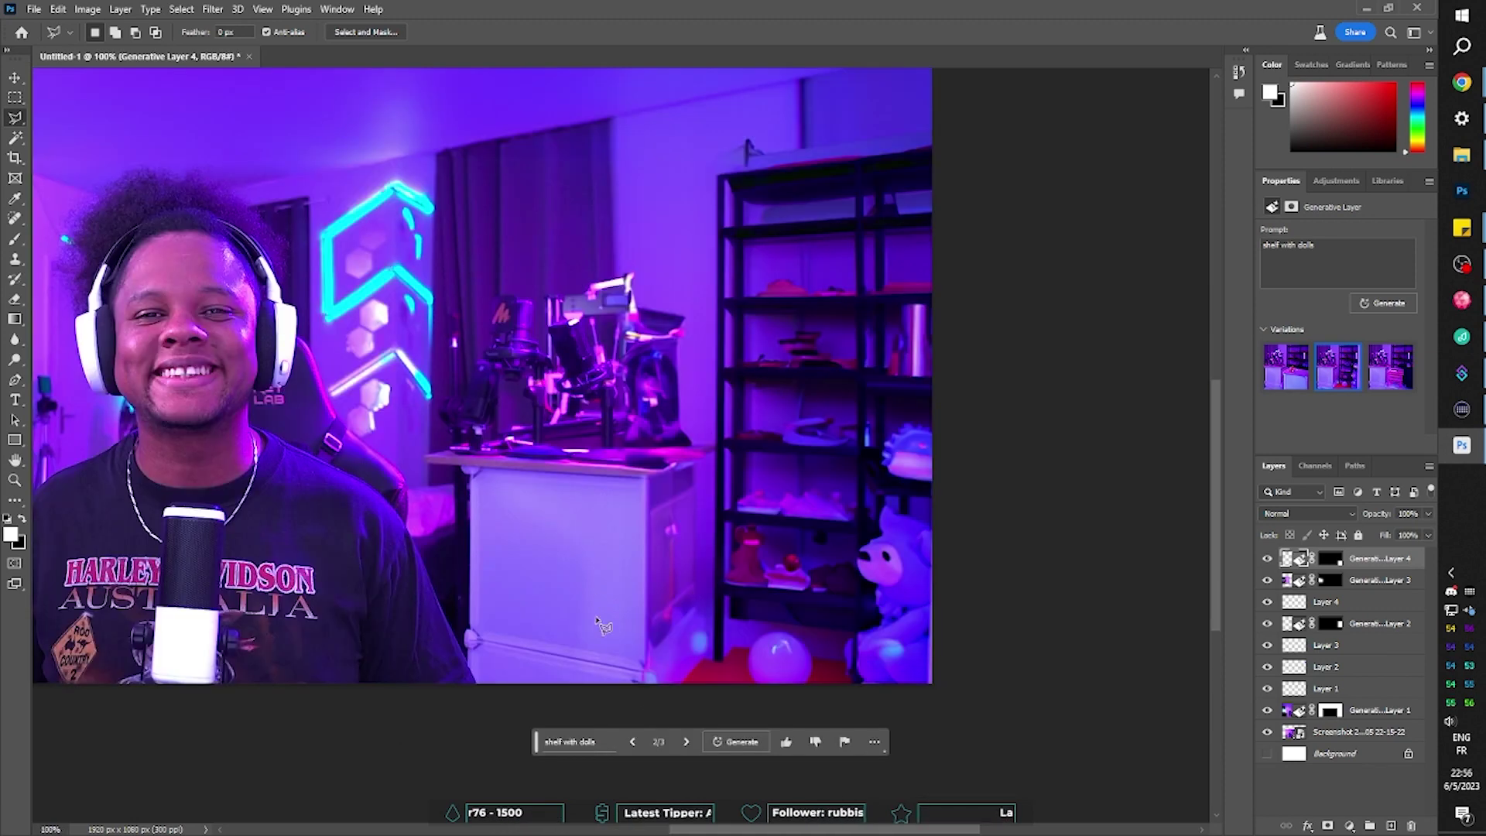
{"action": "left_click", "coordinate": [686, 741]}
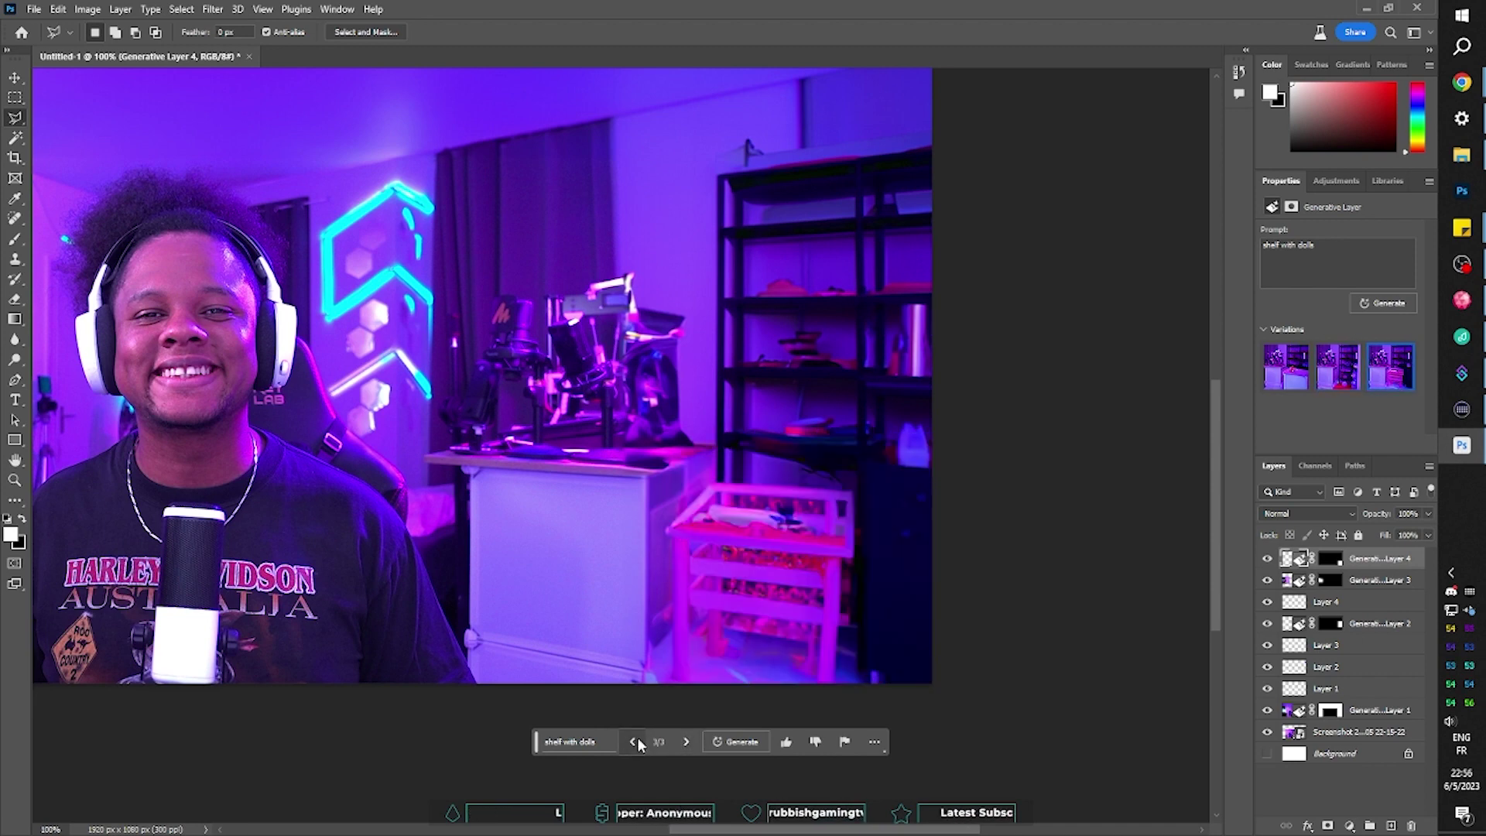
{"action": "left_click", "coordinate": [633, 741]}
{"action": "left_click", "coordinate": [788, 743]}
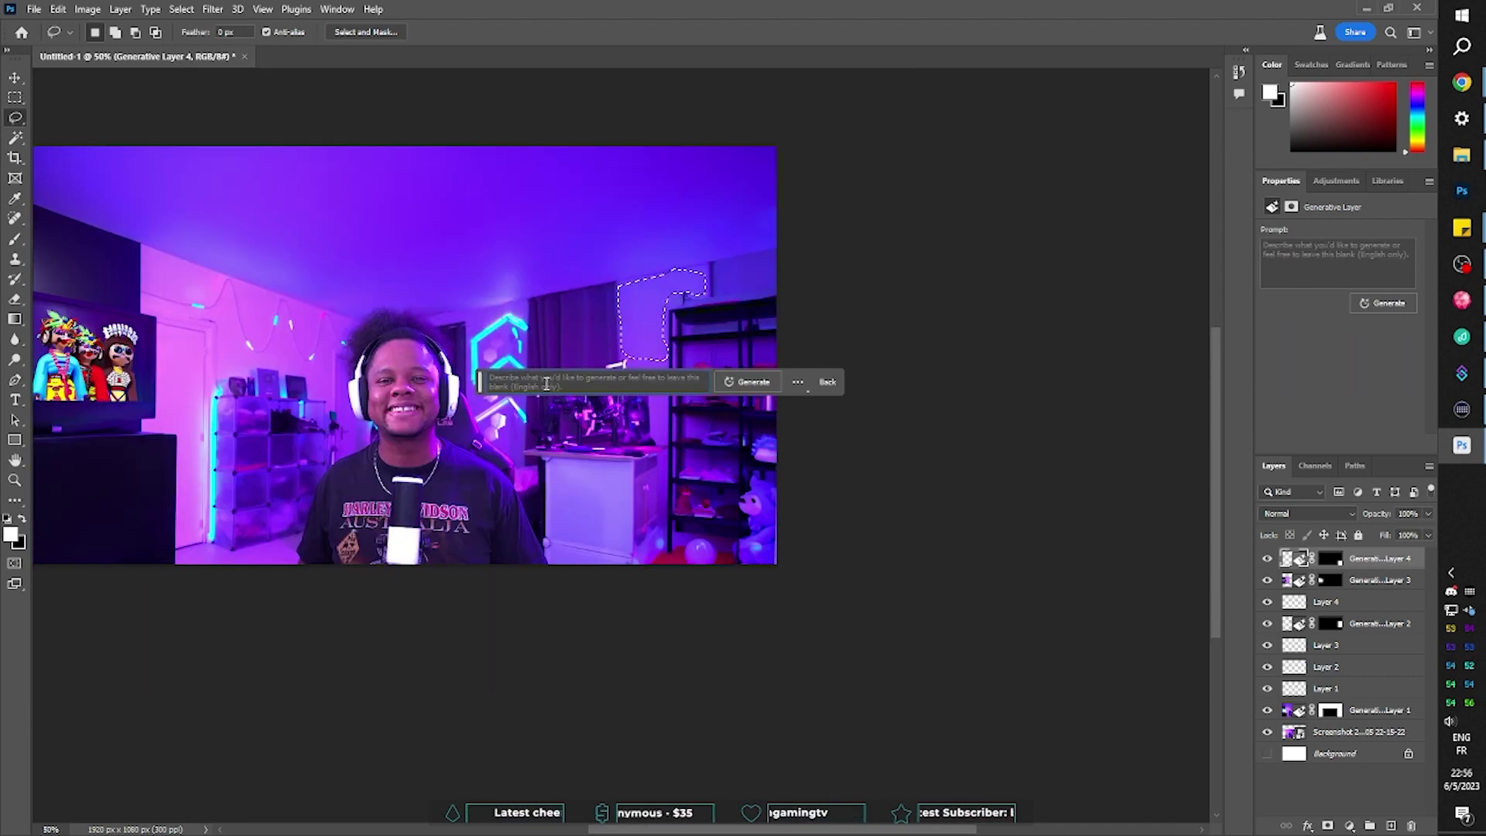
Generate a pink 'Neon sign' on the back wall, keeping the VA sign variation
{"action": "left_click", "coordinate": [734, 379]}
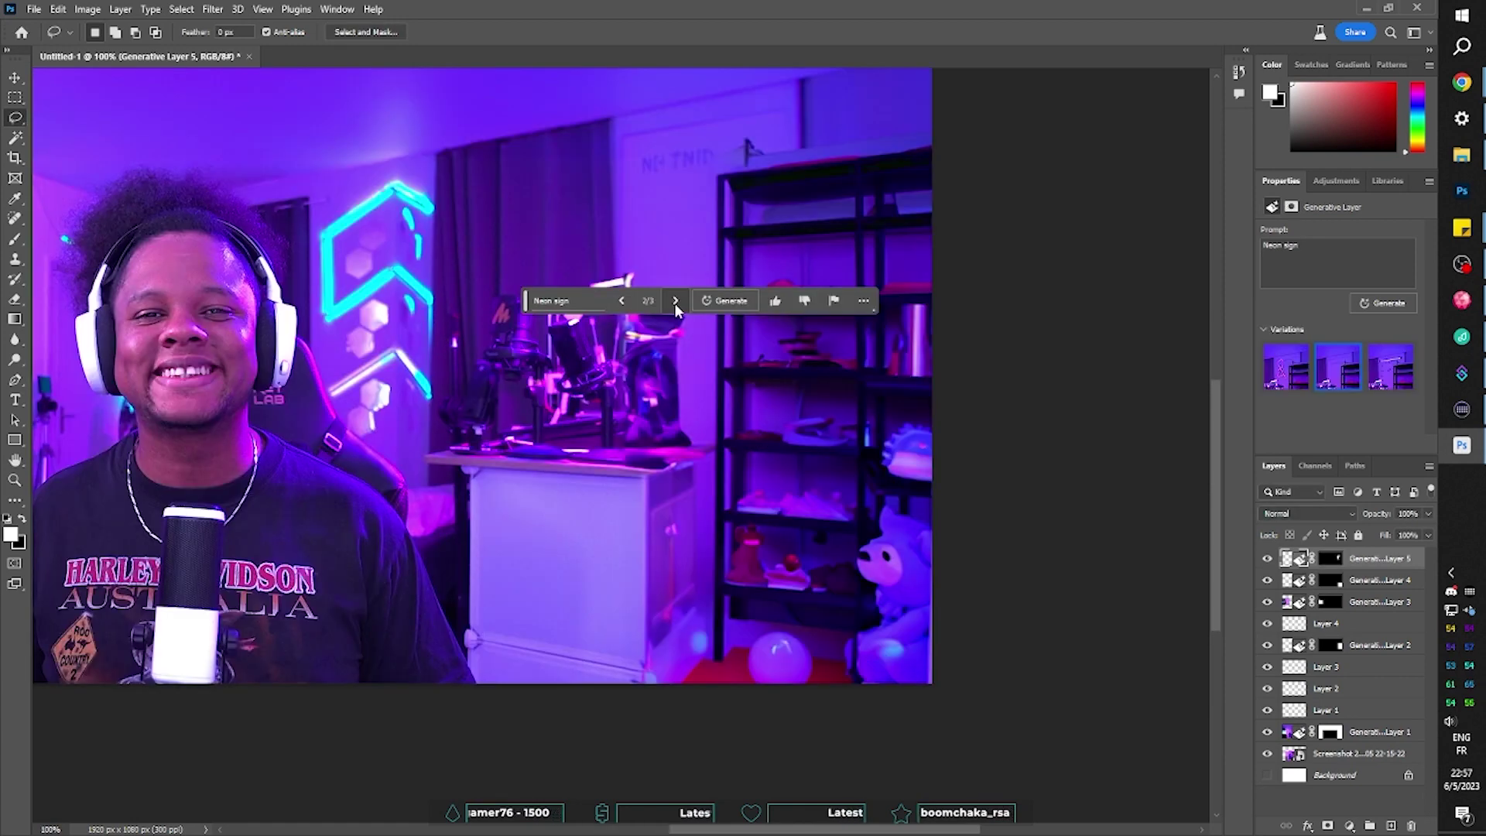
{"action": "left_click", "coordinate": [675, 303]}
{"action": "left_click", "coordinate": [675, 303]}
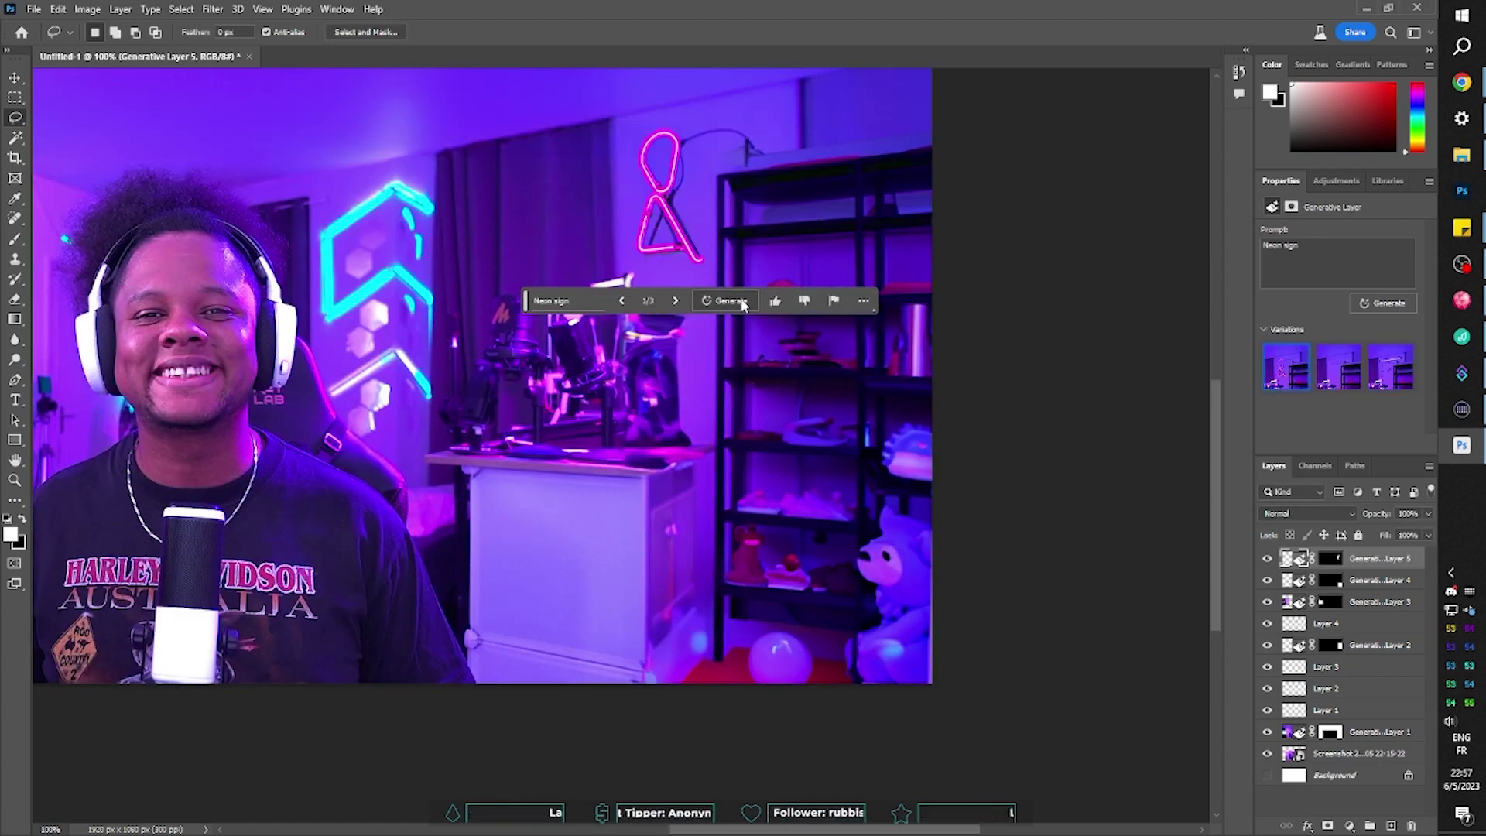
{"action": "left_click", "coordinate": [740, 302]}
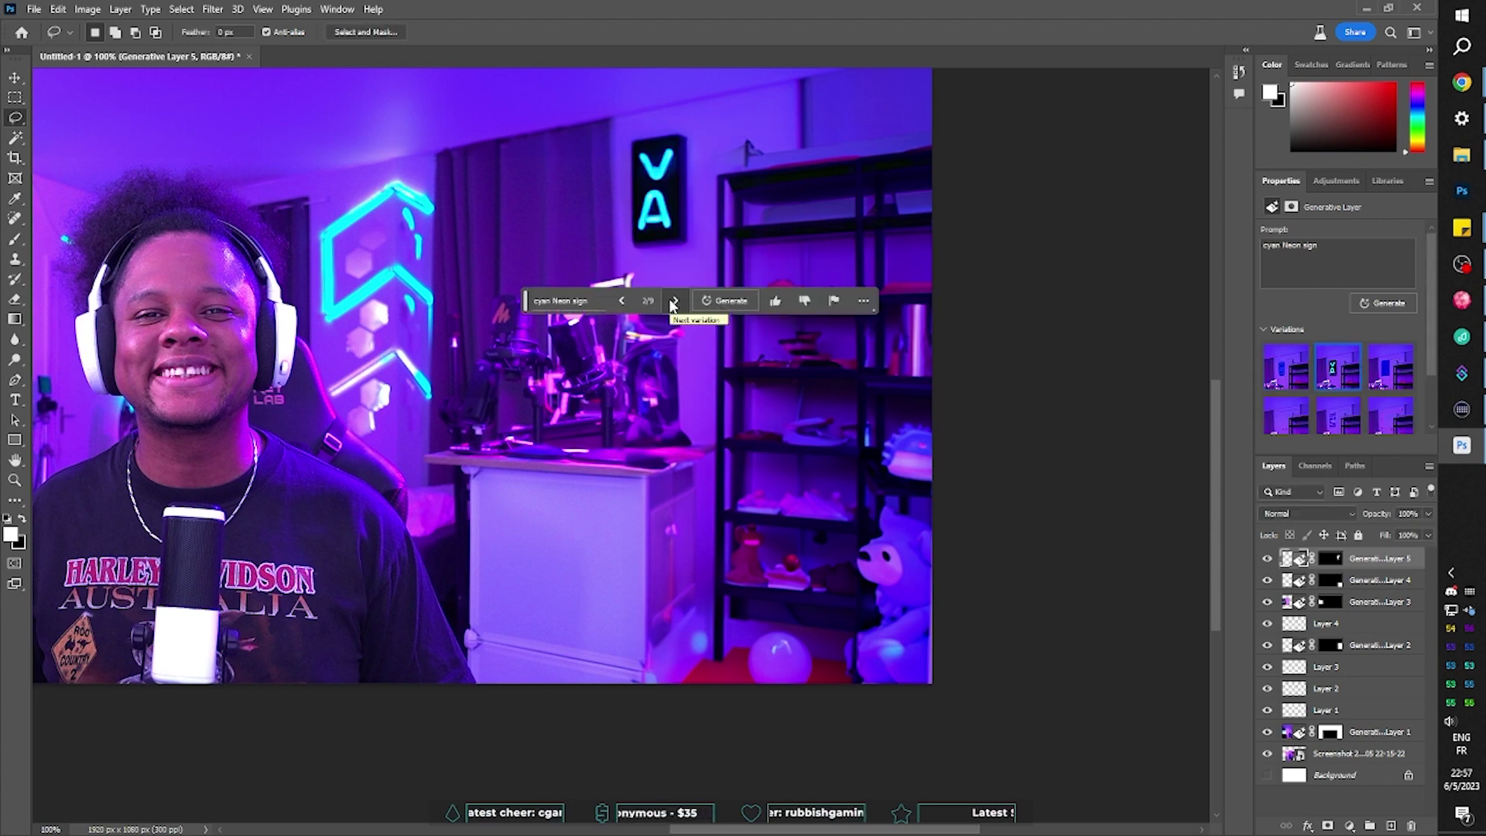
{"action": "left_click", "coordinate": [674, 301]}
{"action": "left_click", "coordinate": [622, 301]}
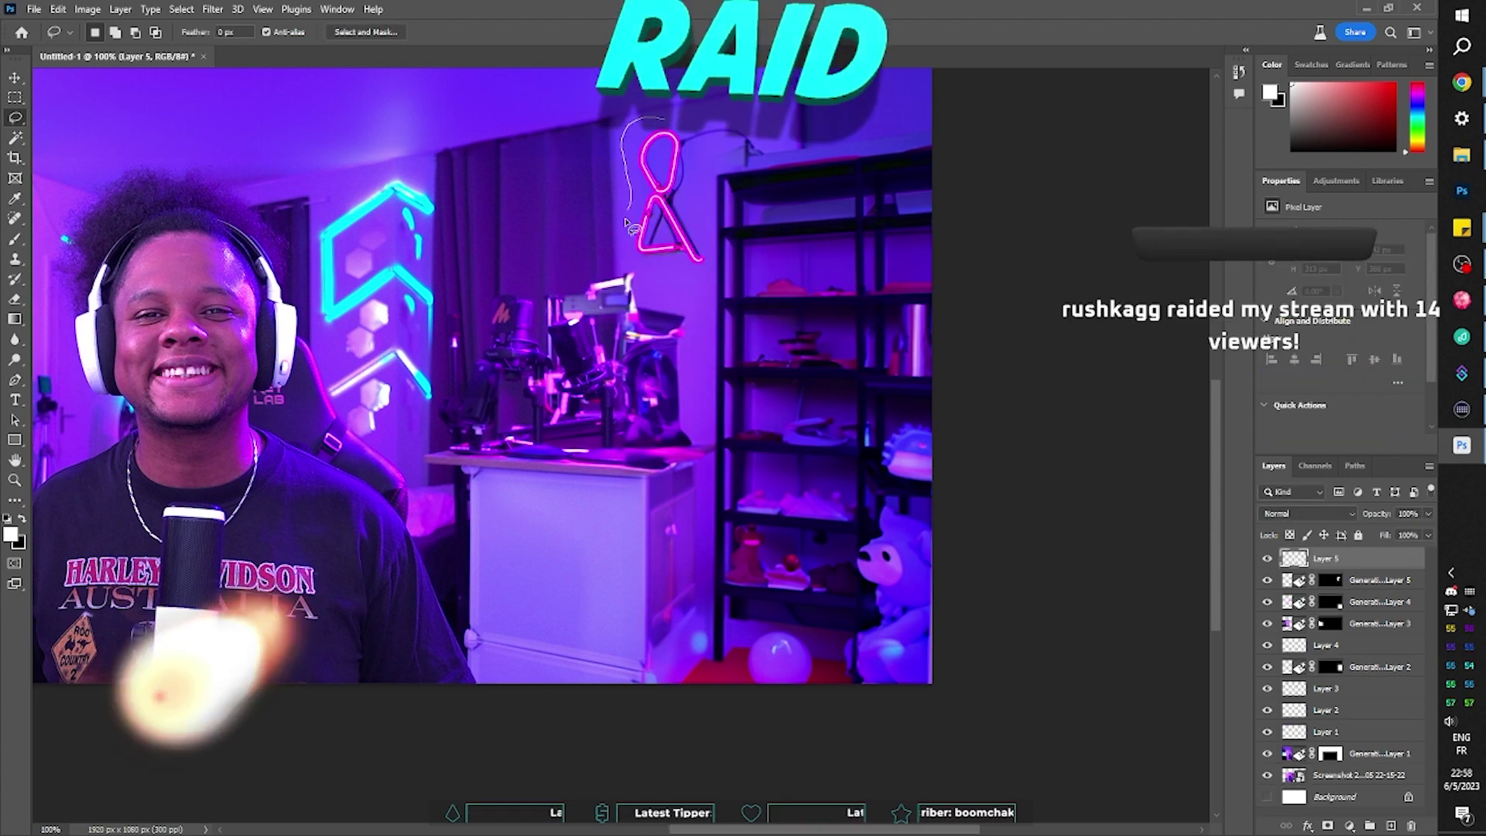
Generate a 'futuristic light' above the TV, pick a variation, and mark a round ceiling spot
{"action": "left_click_drag", "start_coordinate": [630, 226], "coordinate": [624, 265]}
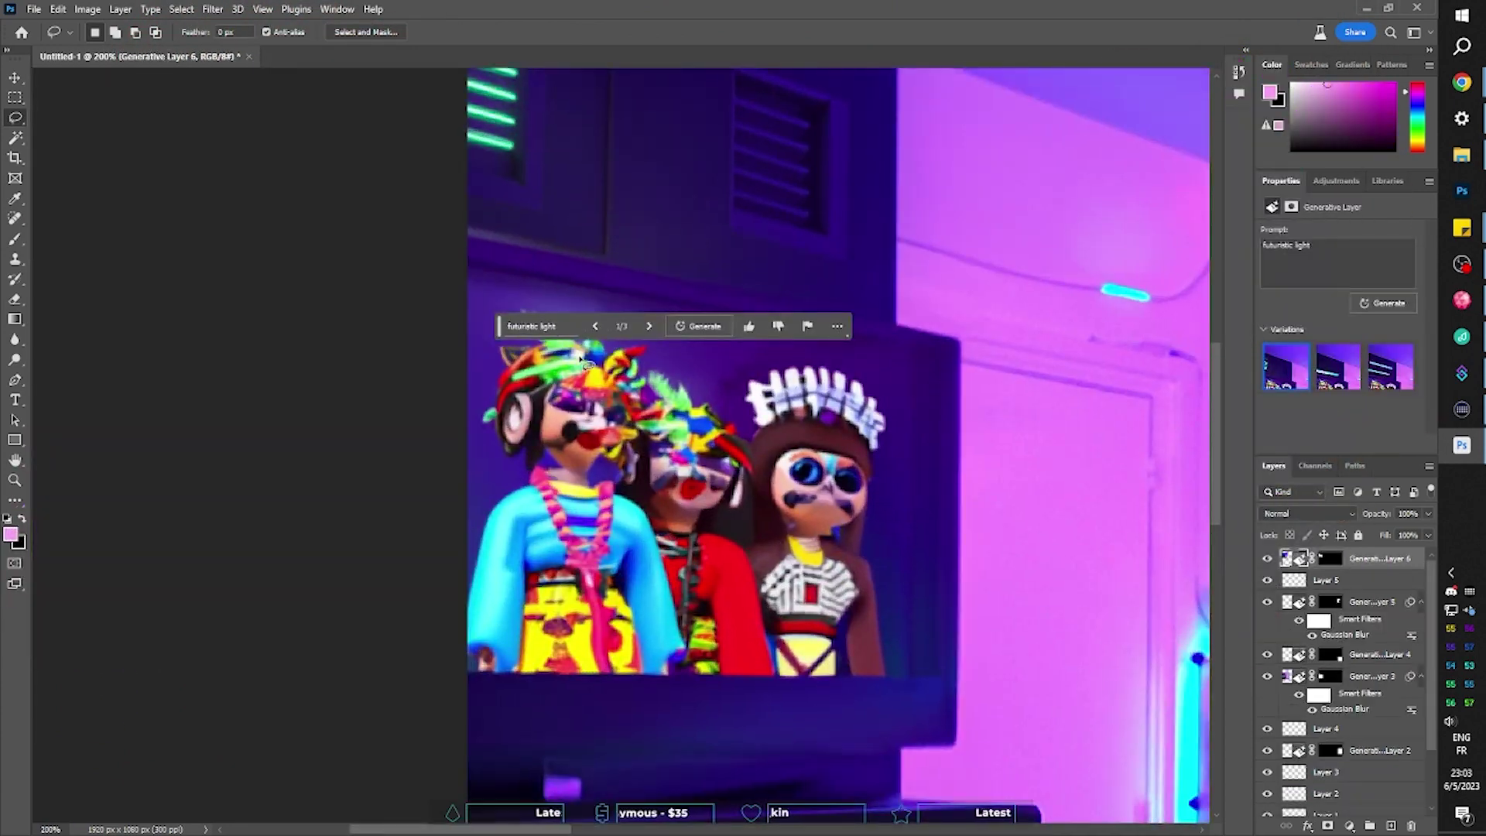
{"action": "left_click_drag", "start_coordinate": [468, 240], "coordinate": [407, 395]}
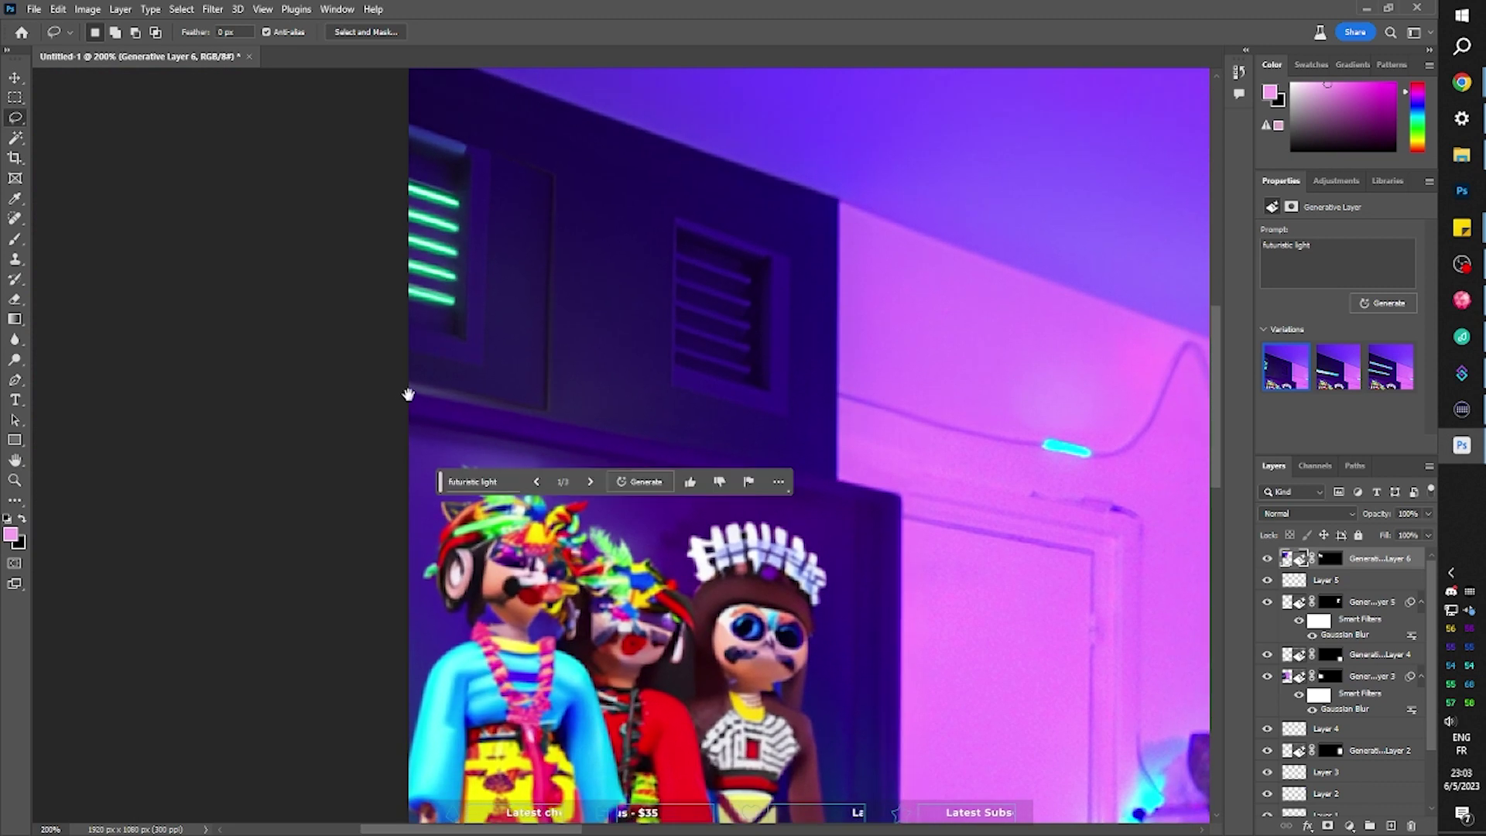
{"action": "left_click", "coordinate": [590, 483]}
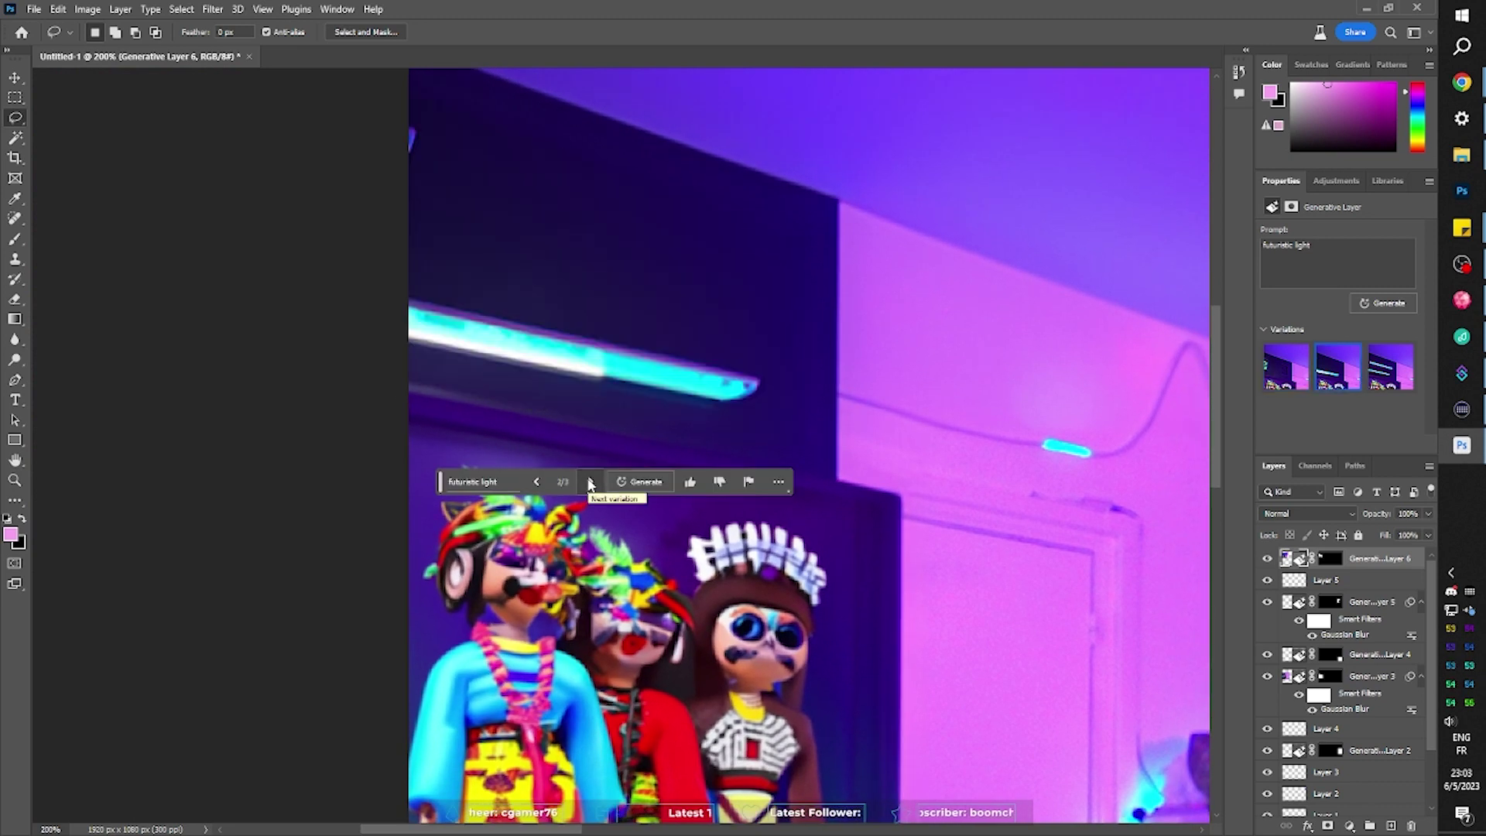
{"action": "left_click", "coordinate": [591, 483]}
{"action": "left_click", "coordinate": [545, 481]}
{"action": "left_click", "coordinate": [545, 482]}
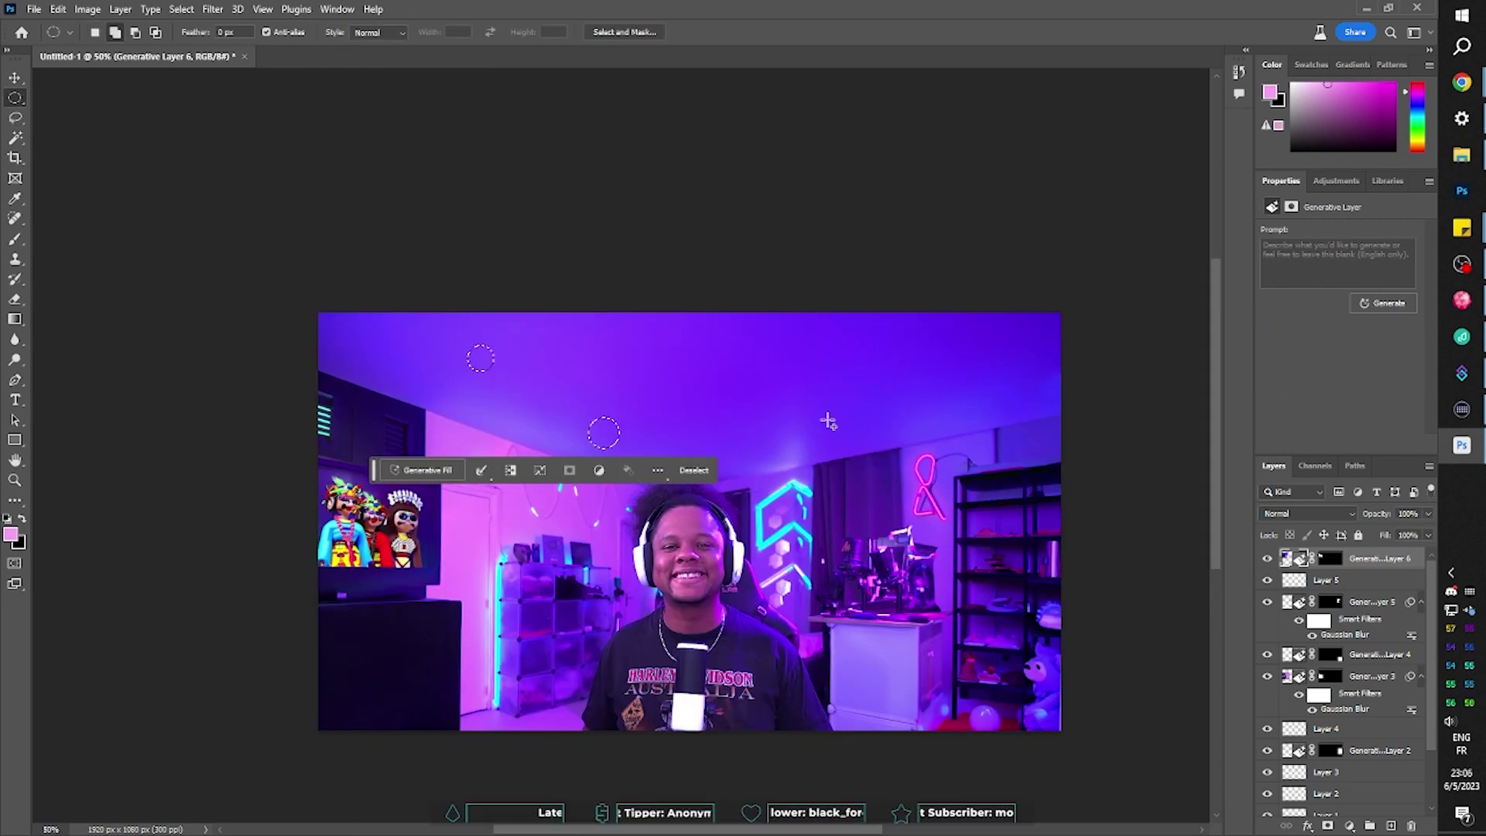
{"action": "left_click_drag", "start_coordinate": [825, 423], "coordinate": [802, 402]}
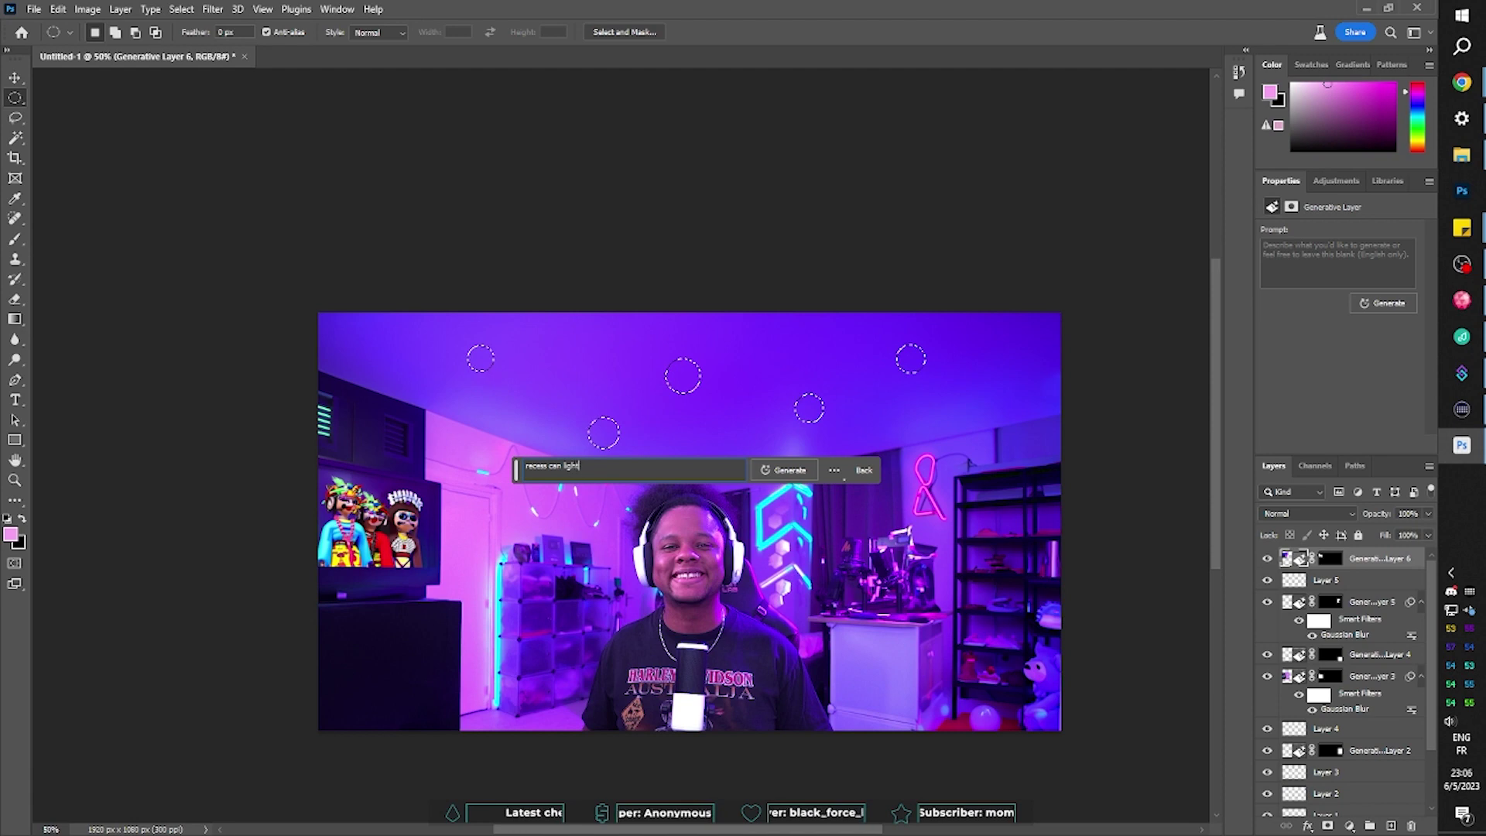
Generate 'recess can lights' in the ceiling circles, then generate a 'small fridge' over the desk gear
{"action": "type", "text": "s"}
{"action": "key", "text": "Return"}
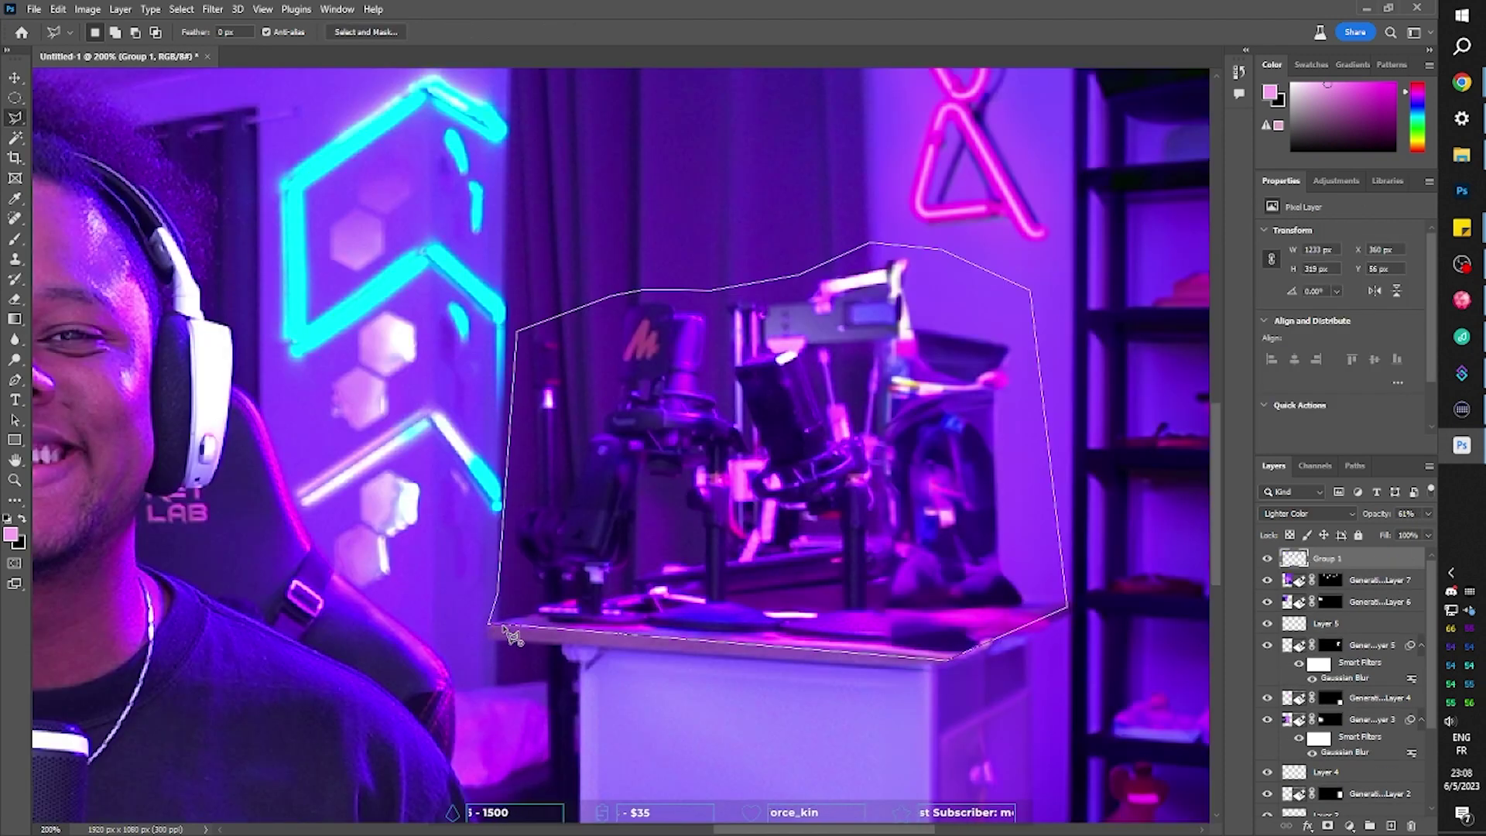
{"action": "left_click", "coordinate": [510, 626]}
{"action": "left_click", "coordinate": [655, 681]}
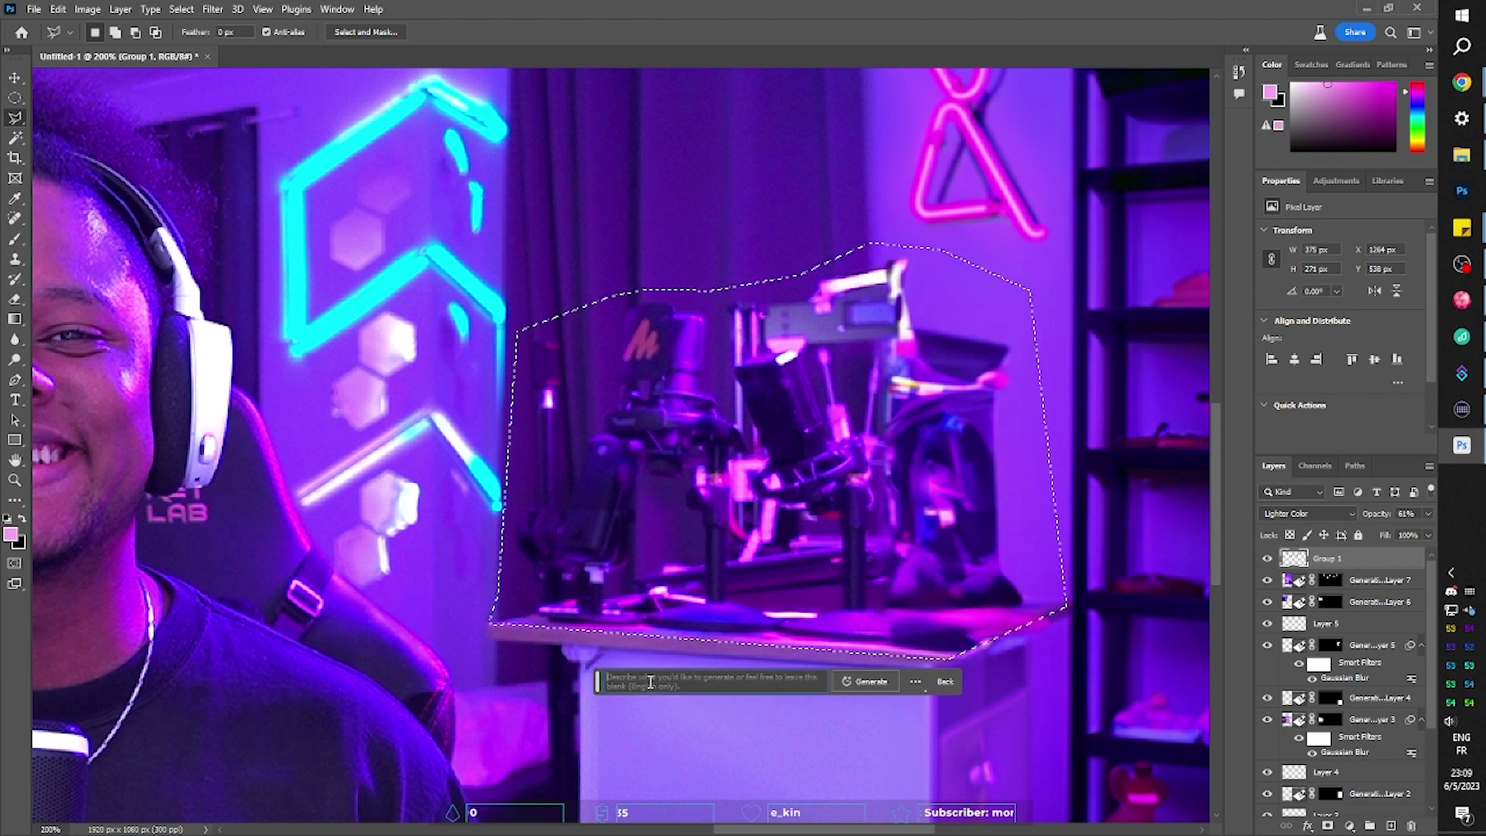
{"action": "type", "text": "small fridge"}
{"action": "left_click", "coordinate": [891, 679]}
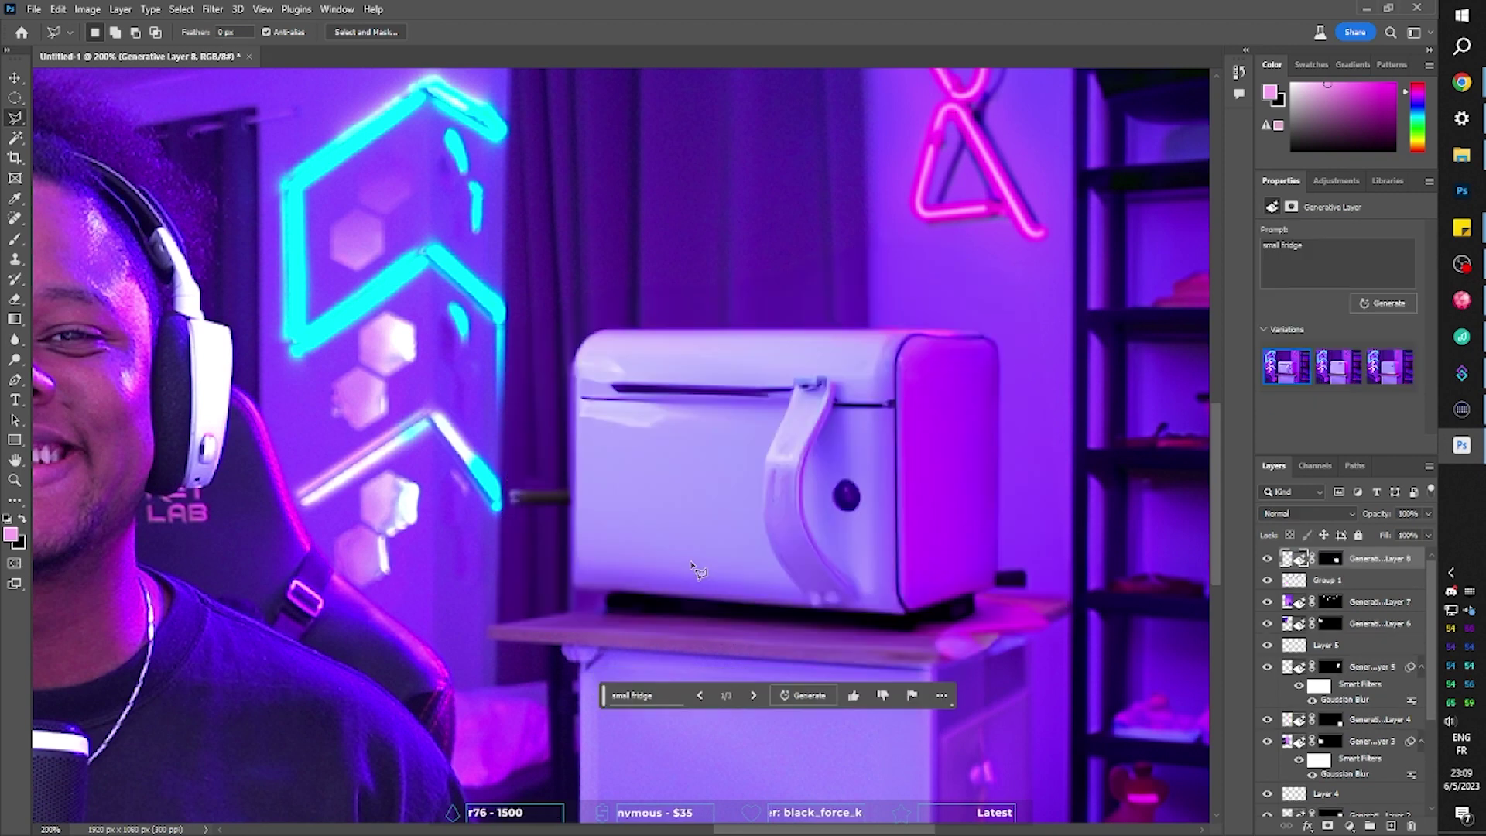
Replace the fridge with 'lava lamps' and choose the third orange lava lamp variation
{"action": "left_click", "coordinate": [753, 695]}
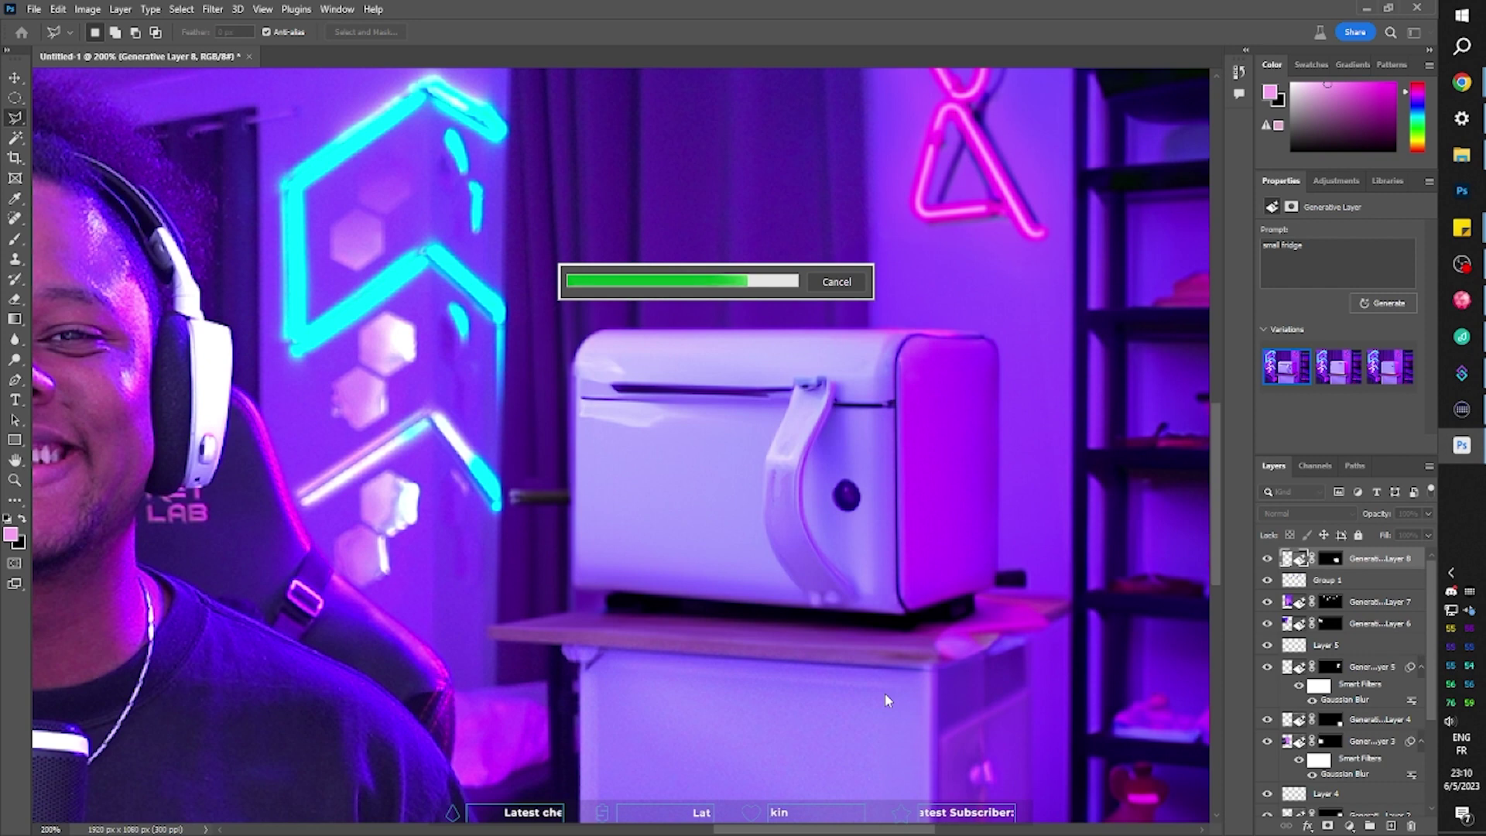
{"action": "left_click", "coordinate": [865, 695]}
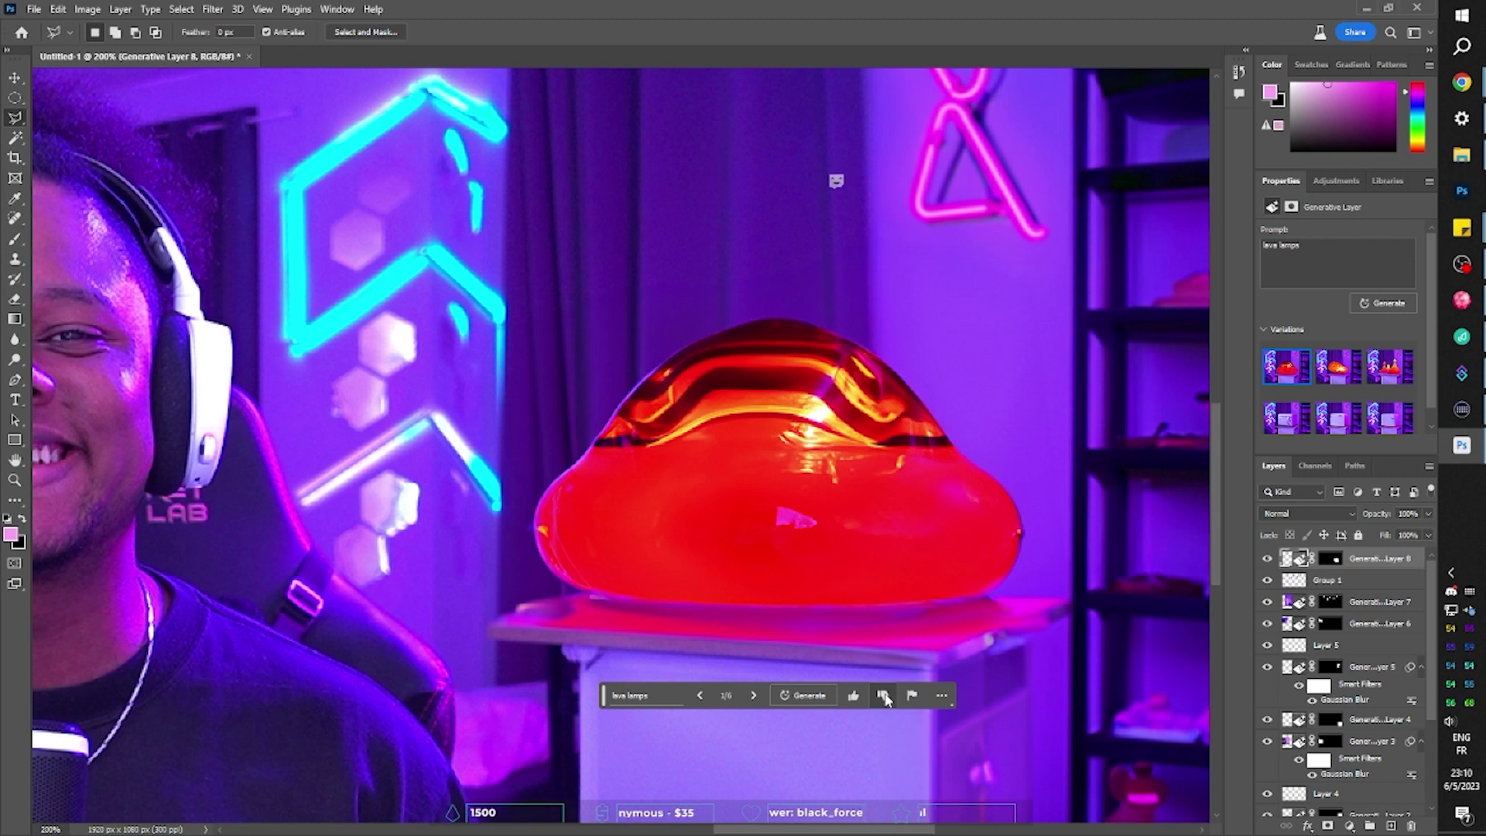
{"action": "left_click", "coordinate": [753, 695]}
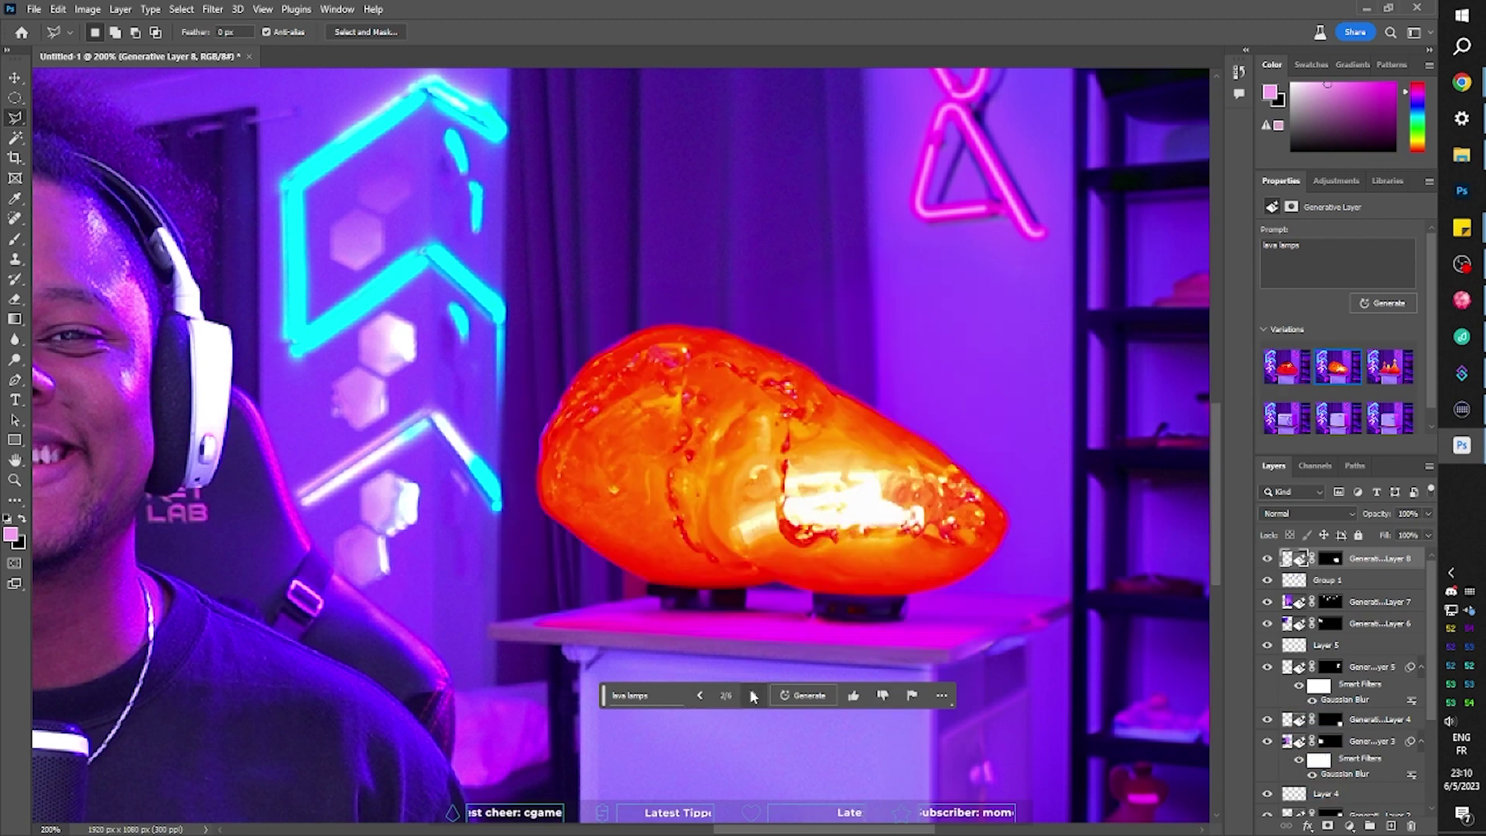
{"action": "left_click", "coordinate": [753, 695]}
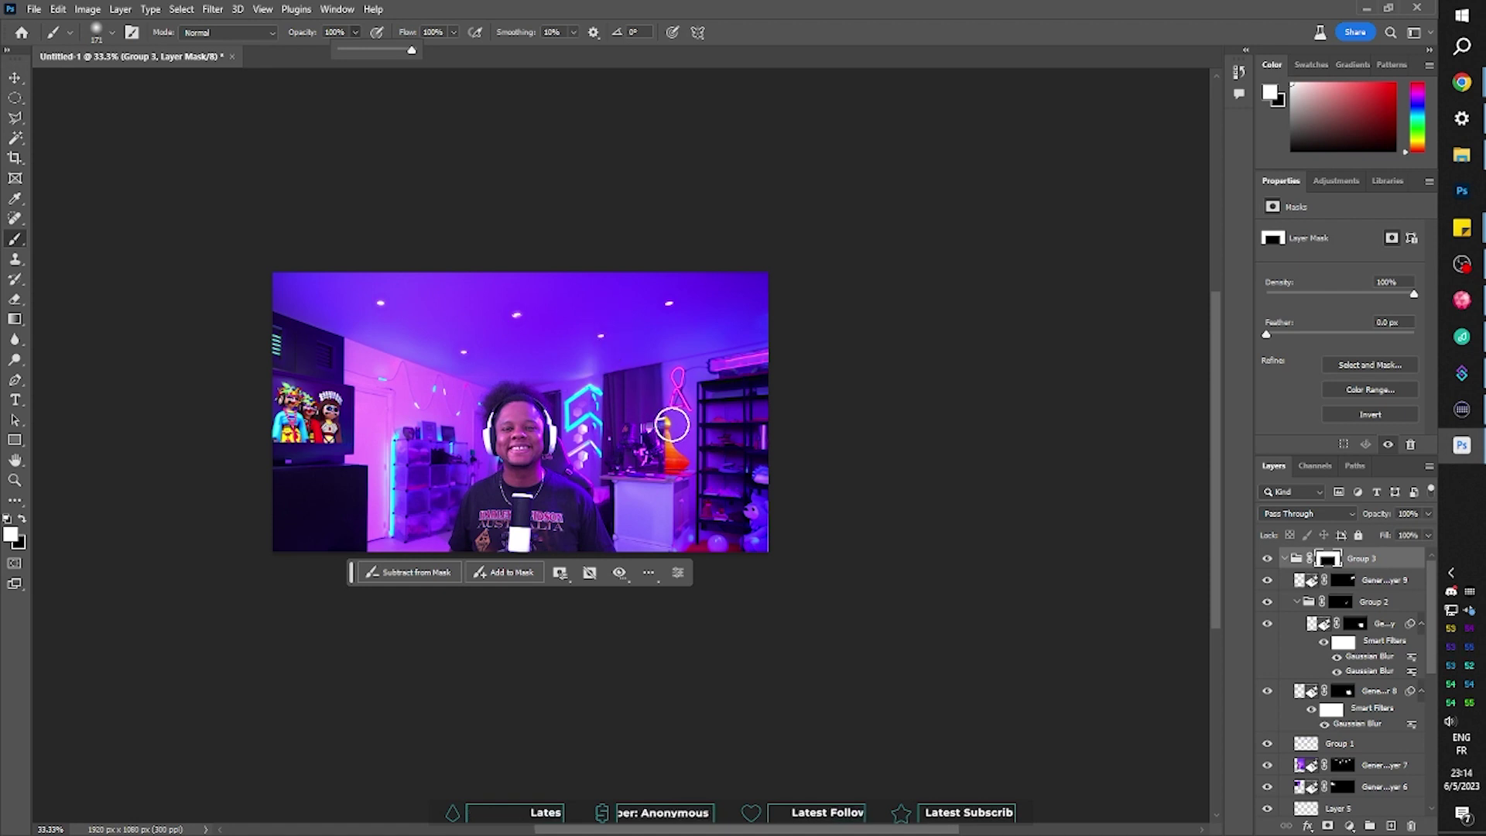
Quick Export the finished neon gaming room as a PNG file
{"action": "left_click", "coordinate": [662, 412]}
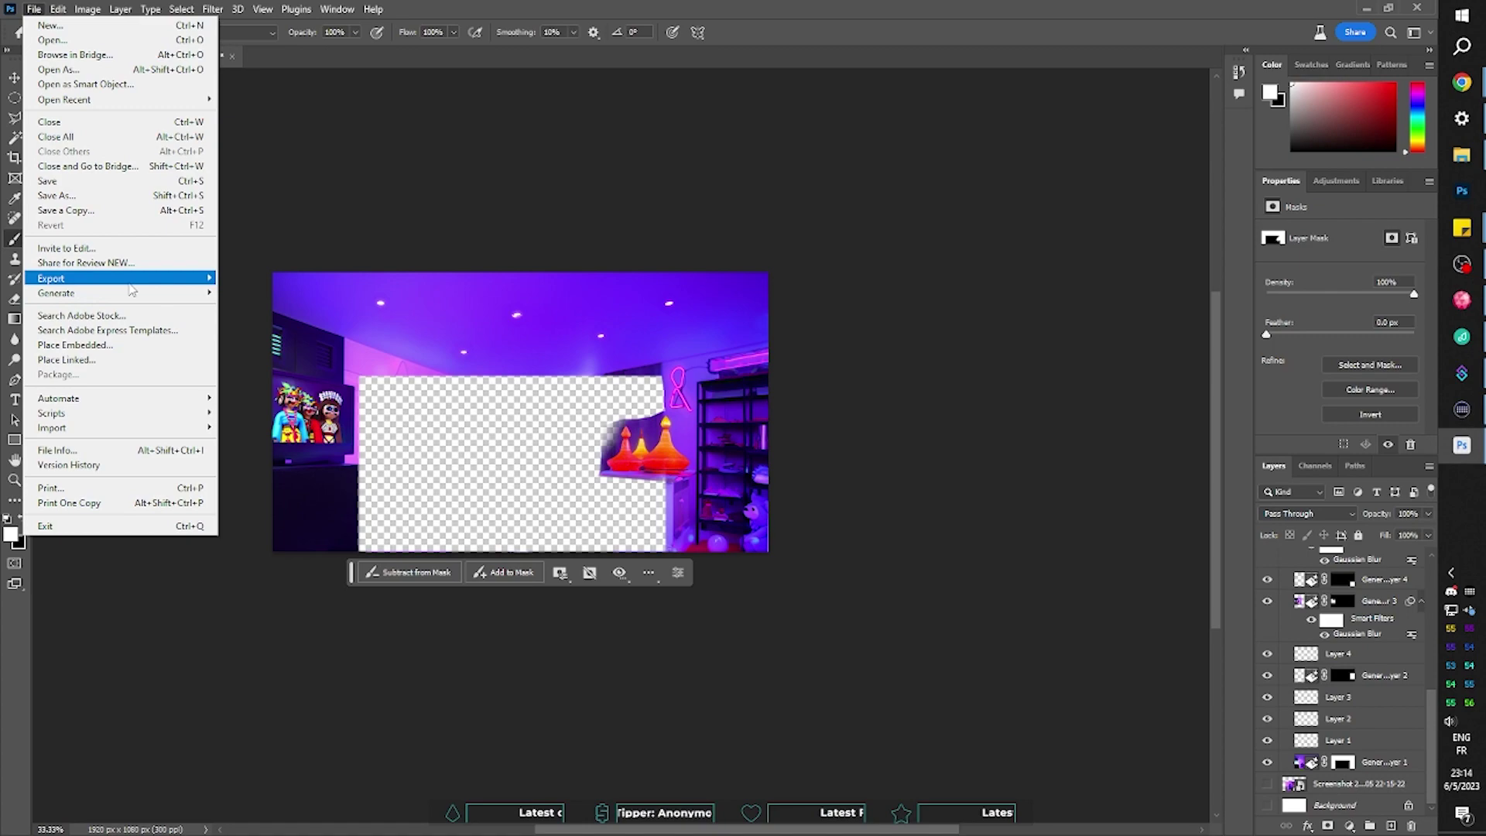
{"action": "mouse_move", "coordinate": [133, 286]}
{"action": "left_click", "coordinate": [264, 277]}
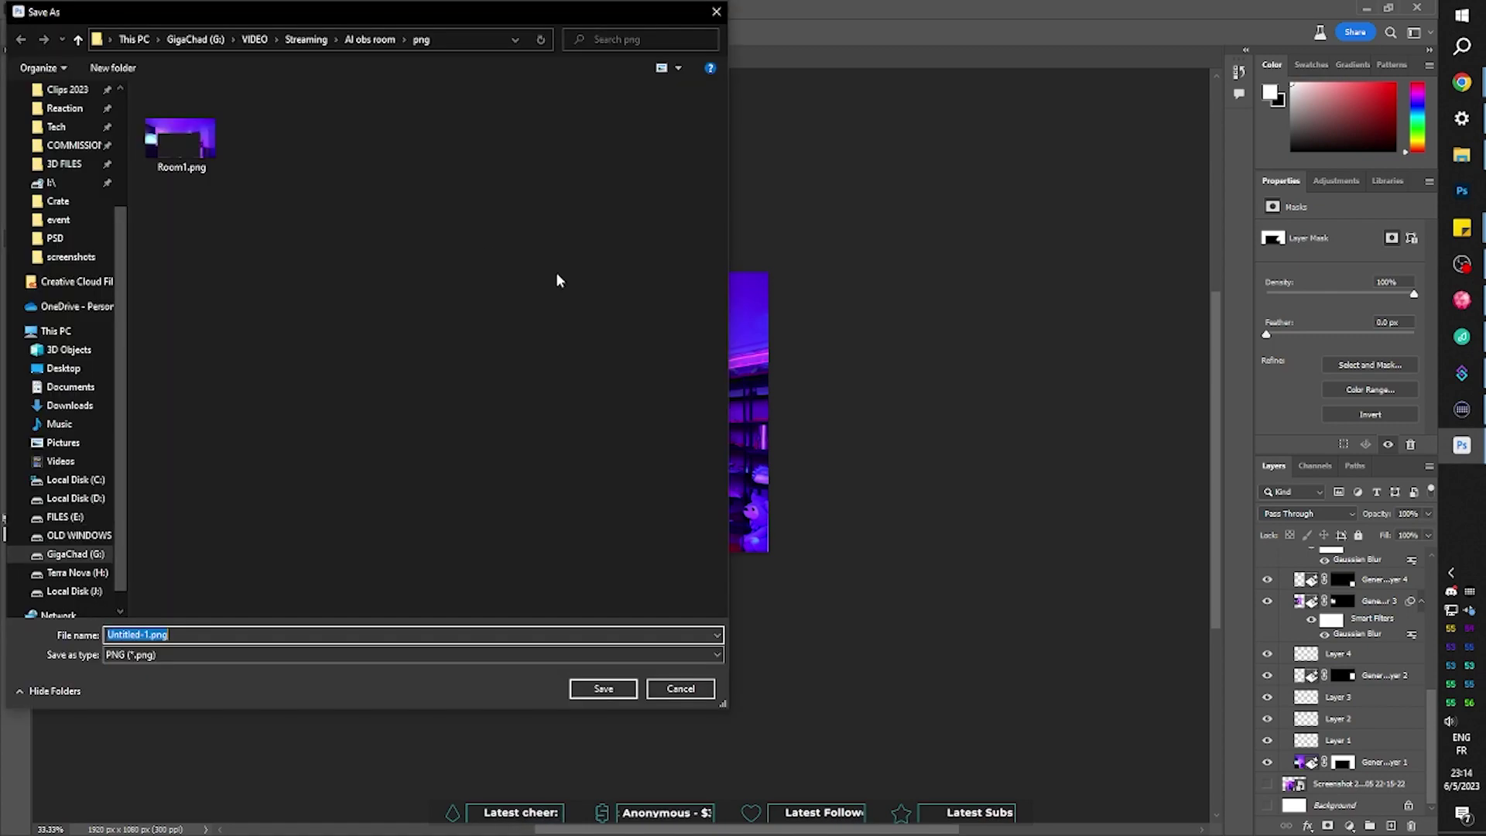